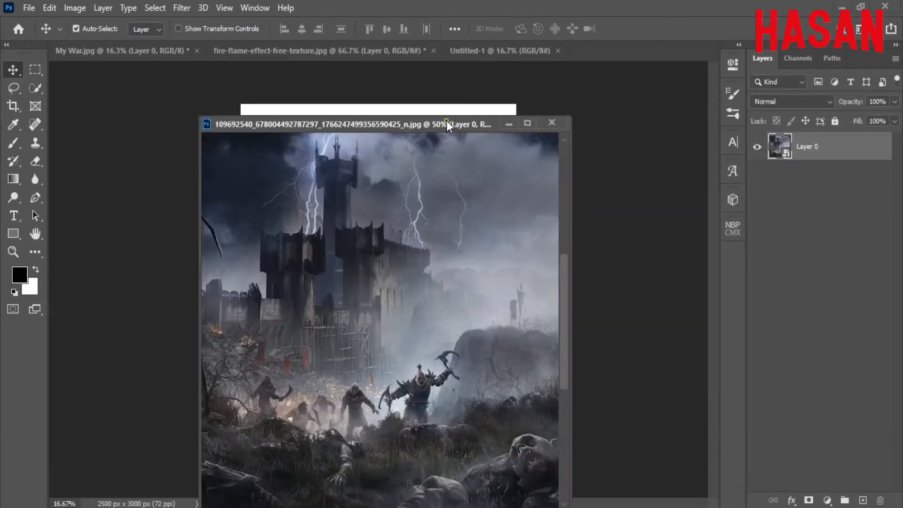
Copy the stormy castle image into the Untitled-1 document as a new layer and put its source window away.
{"action": "left_click_drag", "start_coordinate": [447, 123], "coordinate": [823, 62]}
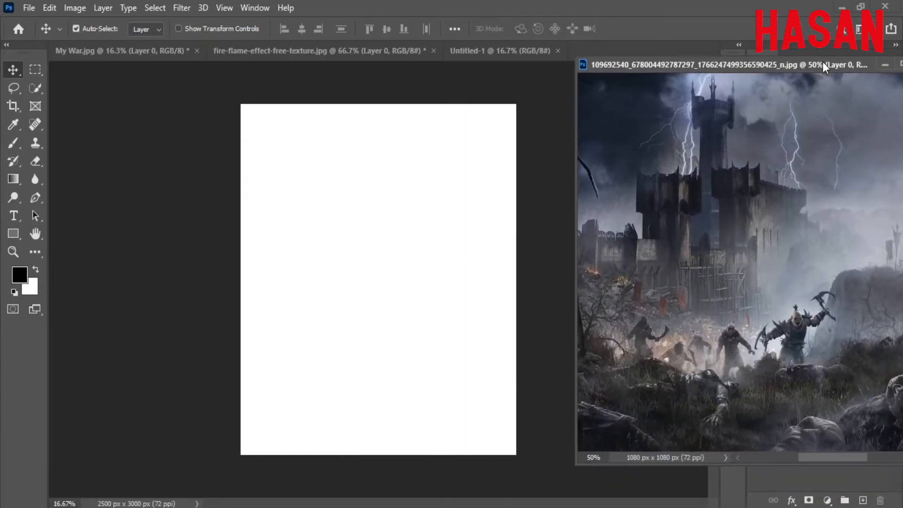
{"action": "left_click_drag", "start_coordinate": [705, 339], "coordinate": [348, 316]}
{"action": "left_click_drag", "start_coordinate": [851, 62], "coordinate": [526, 112]}
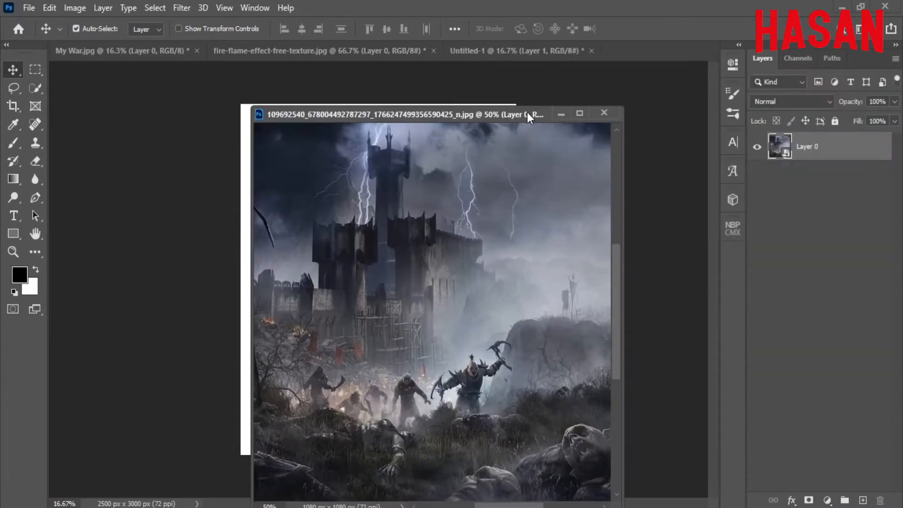
{"action": "left_click", "coordinate": [650, 101]}
Scale the castle layer to about 282% and position it so it covers the whole canvas.
{"action": "key", "text": "ctrl+t"}
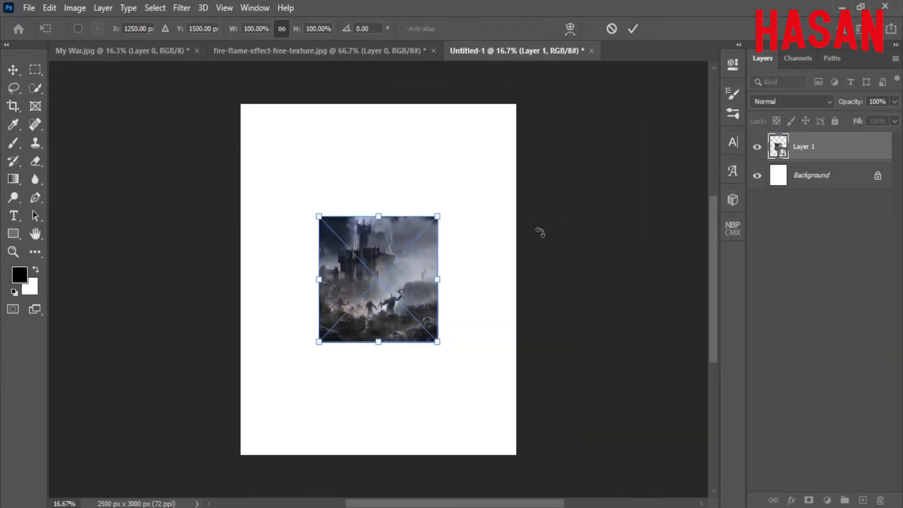
{"action": "key", "text": "ctrl+plus"}
{"action": "key", "text": "ctrl+minus"}
{"action": "left_click_drag", "start_coordinate": [431, 282], "coordinate": [546, 279]}
{"action": "left_click_drag", "start_coordinate": [476, 292], "coordinate": [467, 297]}
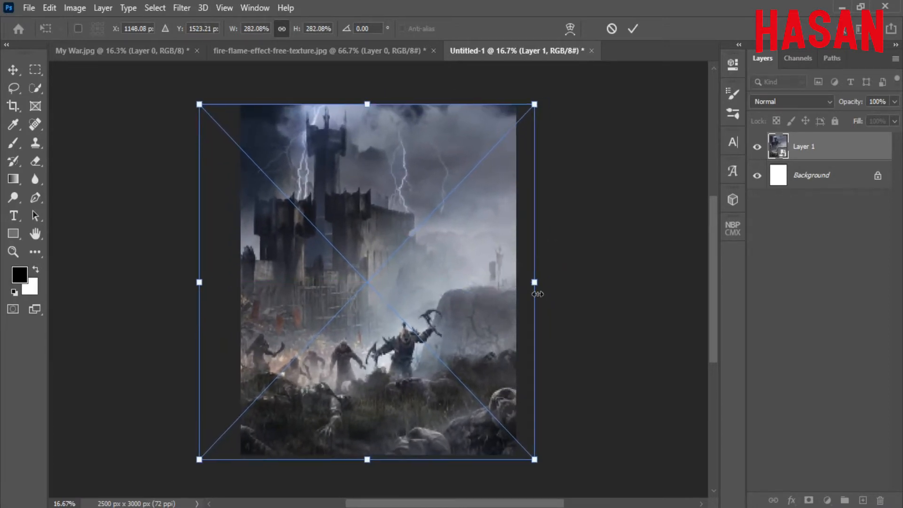
{"action": "left_click", "coordinate": [633, 30]}
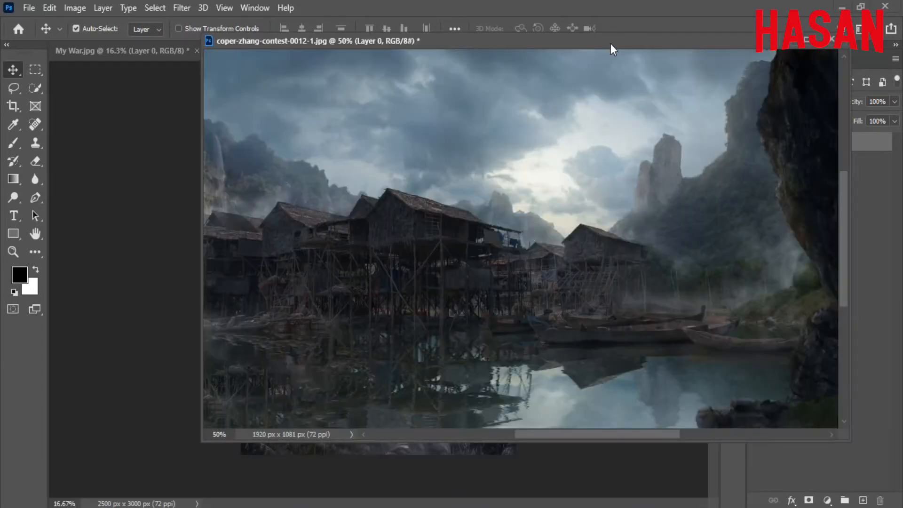
Copy the coper-zhang-contest-0012-1.jpg village image into Untitled-1 and stretch it across the canvas width and most of its height.
{"action": "left_click_drag", "start_coordinate": [611, 43], "coordinate": [610, 50]}
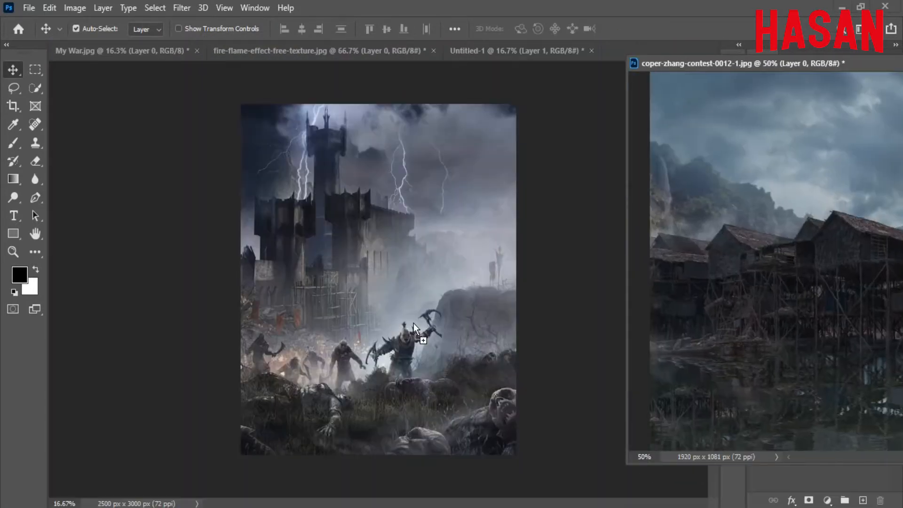
{"action": "left_click_drag", "start_coordinate": [820, 80], "coordinate": [503, 104]}
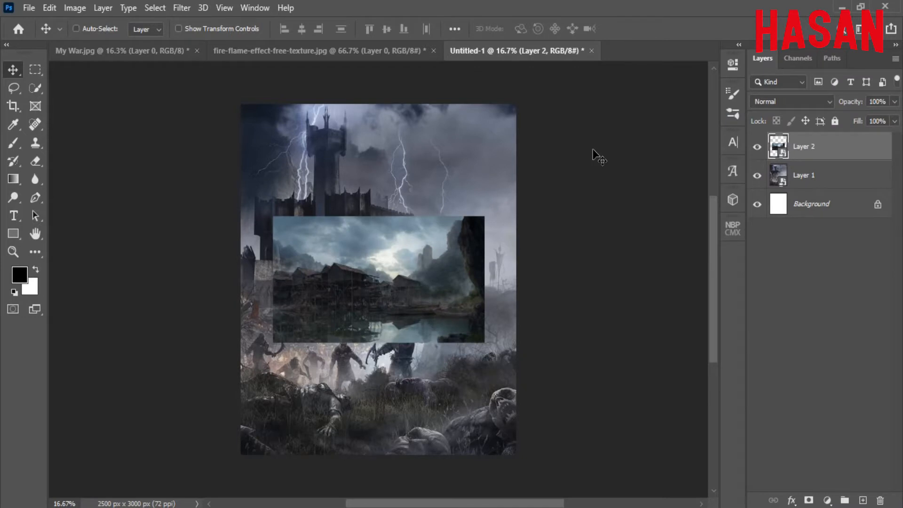
{"action": "key", "text": "ctrl+t"}
{"action": "left_click_drag", "start_coordinate": [485, 279], "coordinate": [524, 280]}
{"action": "left_click_drag", "start_coordinate": [378, 193], "coordinate": [379, 105]}
{"action": "left_click_drag", "start_coordinate": [379, 368], "coordinate": [379, 455]}
{"action": "left_click_drag", "start_coordinate": [379, 104], "coordinate": [378, 158]}
{"action": "left_click_drag", "start_coordinate": [450, 303], "coordinate": [450, 289]}
{"action": "key", "text": "Return"}
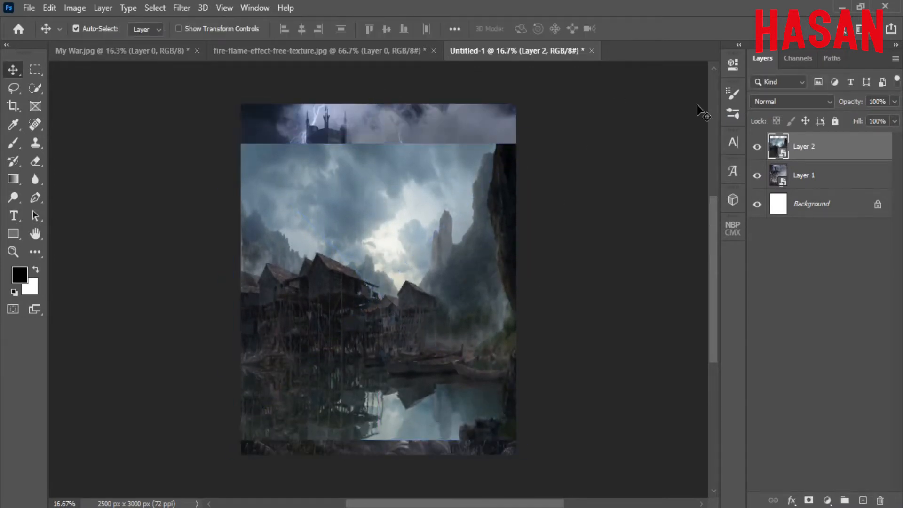
Add a layer mask to the village layer and paint out its sky and huts with a soft black brush at 38% flow, keeping the right-hand cliff.
{"action": "left_click", "coordinate": [808, 500]}
{"action": "left_click", "coordinate": [13, 143]}
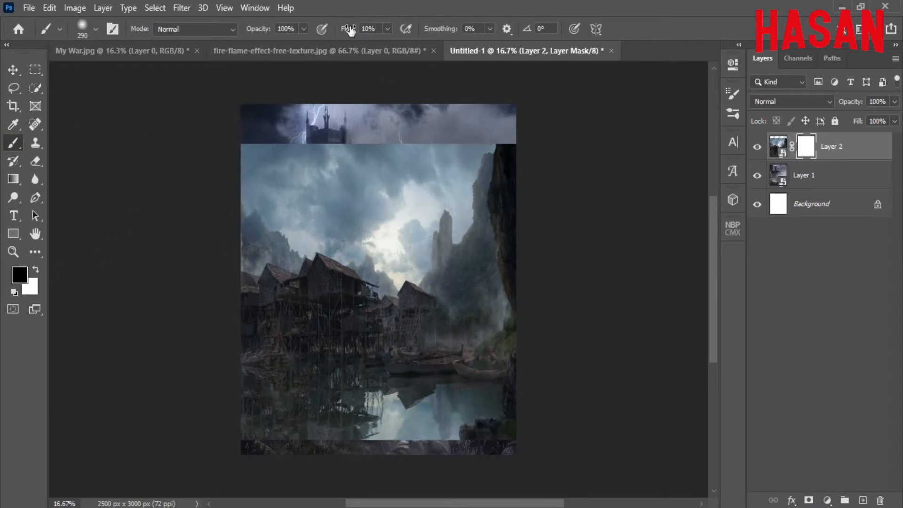
{"action": "mouse_move", "coordinate": [379, 136]}
{"action": "left_mouse_down"}
{"action": "mouse_move", "coordinate": [284, 270]}
{"action": "mouse_move", "coordinate": [408, 127]}
{"action": "mouse_move", "coordinate": [259, 336]}
{"action": "mouse_move", "coordinate": [351, 357]}
{"action": "mouse_move", "coordinate": [422, 300]}
{"action": "mouse_move", "coordinate": [381, 281]}
{"action": "mouse_move", "coordinate": [438, 219]}
{"action": "mouse_move", "coordinate": [370, 299]}
{"action": "mouse_move", "coordinate": [452, 213]}
{"action": "mouse_move", "coordinate": [379, 242]}
{"action": "mouse_move", "coordinate": [344, 332]}
{"action": "mouse_move", "coordinate": [303, 279]}
{"action": "mouse_move", "coordinate": [411, 277]}
{"action": "left_mouse_up"}
{"action": "right_click", "coordinate": [400, 362], "text": "alt"}
{"action": "key", "text": "x"}
{"action": "key", "text": "x"}
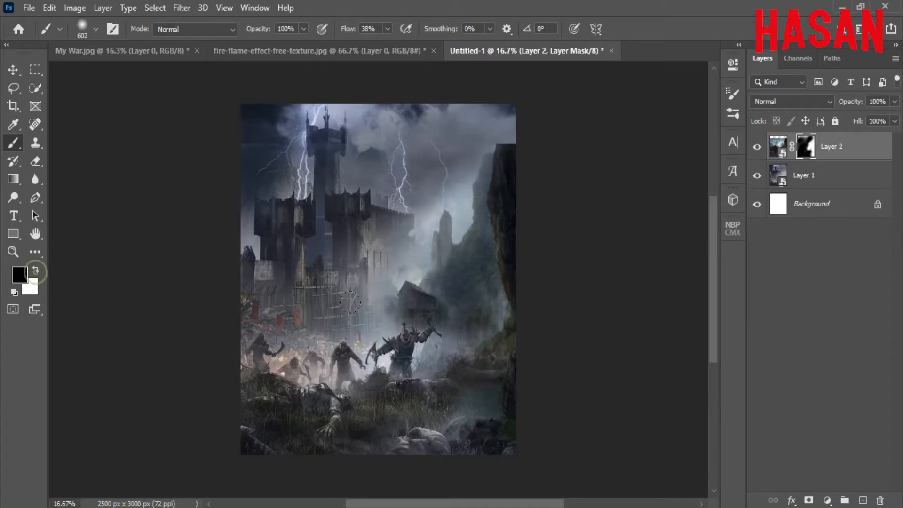
{"action": "left_click_drag", "start_coordinate": [416, 324], "coordinate": [394, 282]}
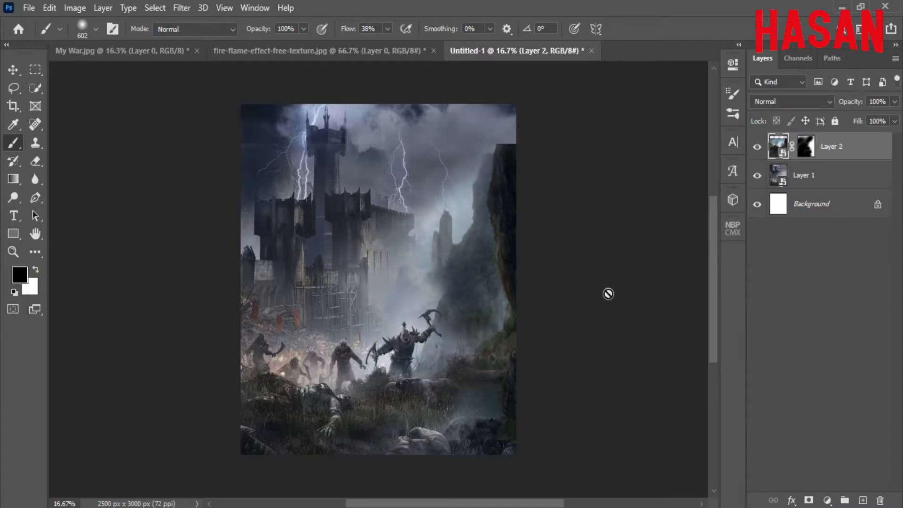
Duplicate the masked cliff layer, move the copy up to the canvas's top edge, and paint its mask to blend it with the original.
{"action": "right_click", "coordinate": [848, 149]}
{"action": "left_click", "coordinate": [719, 41]}
{"action": "left_click", "coordinate": [554, 127]}
{"action": "key", "text": "ctrl+t"}
{"action": "left_click_drag", "start_coordinate": [474, 240], "coordinate": [474, 199]}
{"action": "left_click", "coordinate": [651, 28]}
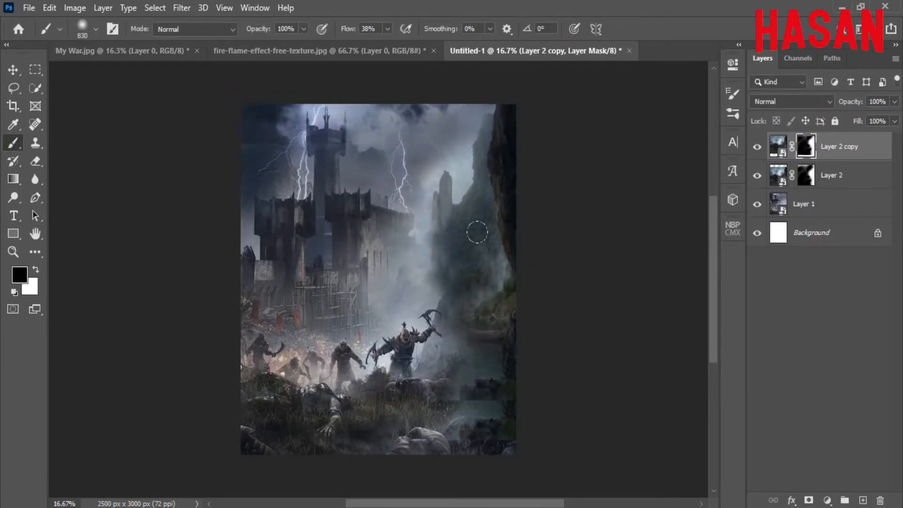
{"action": "left_click_drag", "start_coordinate": [501, 282], "coordinate": [477, 385]}
{"action": "left_click_drag", "start_coordinate": [506, 174], "coordinate": [489, 106]}
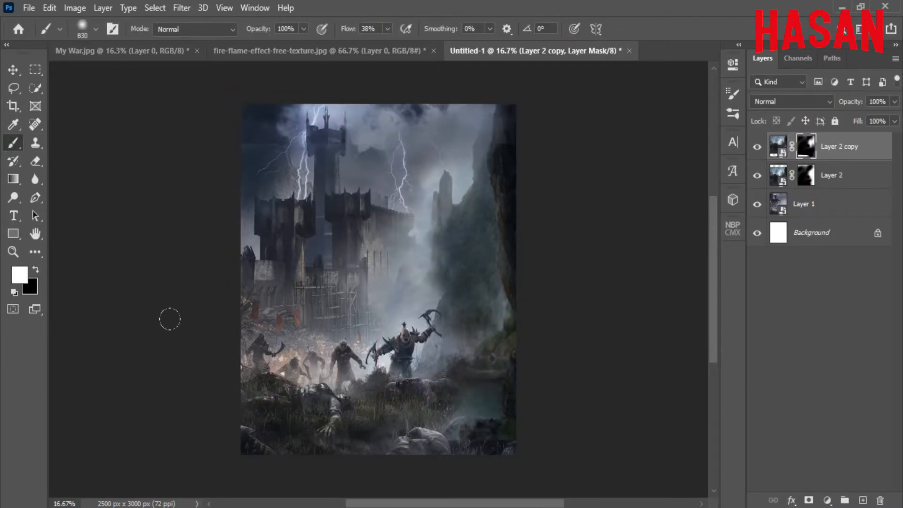
Copy the pink and orange cloudy sky image into Untitled-1 as a new layer.
{"action": "left_click", "coordinate": [13, 70]}
{"action": "mouse_move", "coordinate": [467, 505]}
{"action": "left_click", "coordinate": [530, 485]}
{"action": "left_click_drag", "start_coordinate": [344, 84], "coordinate": [727, 34]}
{"action": "left_click_drag", "start_coordinate": [626, 202], "coordinate": [516, 199]}
{"action": "left_click", "coordinate": [785, 36]}
Place the cloud layer directly above the castle layer and set its blend mode to Overlay.
{"action": "left_click_drag", "start_coordinate": [860, 150], "coordinate": [866, 217]}
{"action": "left_click", "coordinate": [793, 102]}
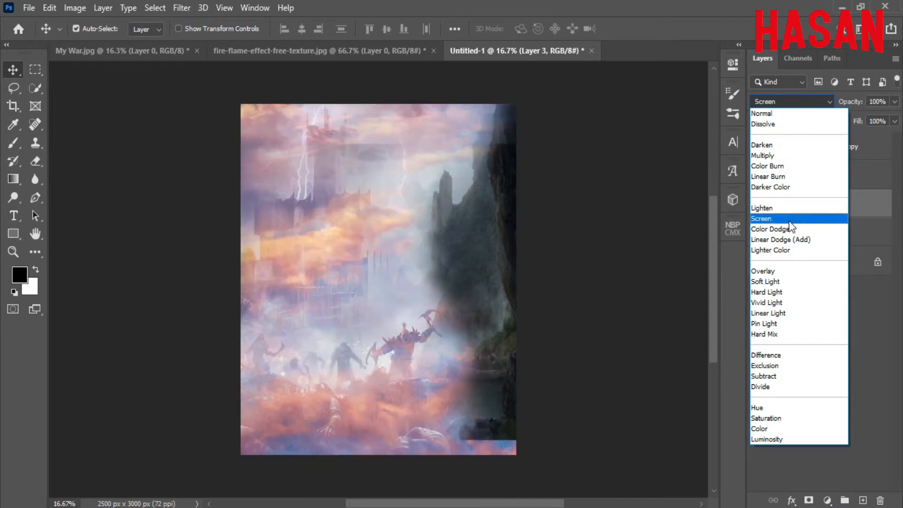
{"action": "left_click", "coordinate": [762, 271]}
Apply Black & White to the cloud layer with Reds 151, Yellows 157, Greens 47, Cyans 147 and Blues 132.
{"action": "left_click", "coordinate": [75, 8]}
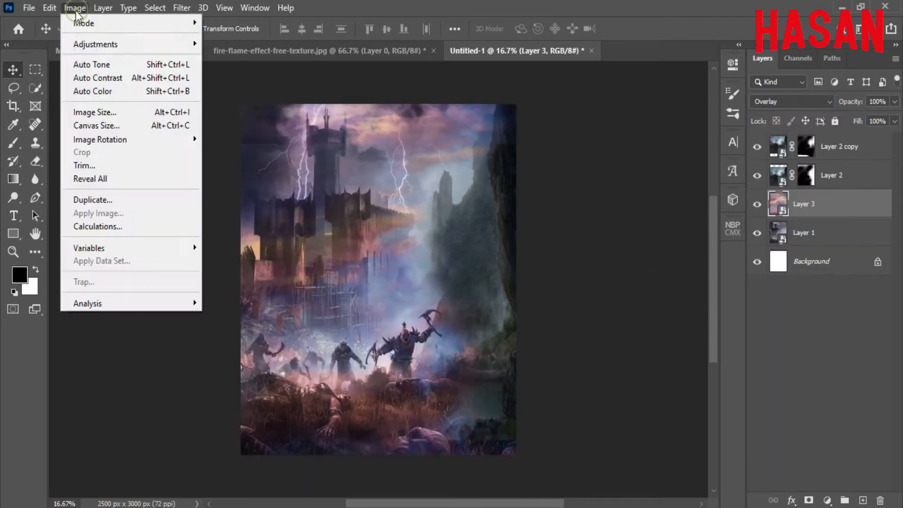
{"action": "left_click", "coordinate": [262, 139]}
{"action": "left_click_drag", "start_coordinate": [403, 30], "coordinate": [705, 35]}
{"action": "left_click_drag", "start_coordinate": [701, 102], "coordinate": [736, 109]}
{"action": "left_click_drag", "start_coordinate": [704, 142], "coordinate": [739, 142]}
{"action": "left_click_drag", "start_coordinate": [691, 247], "coordinate": [729, 247]}
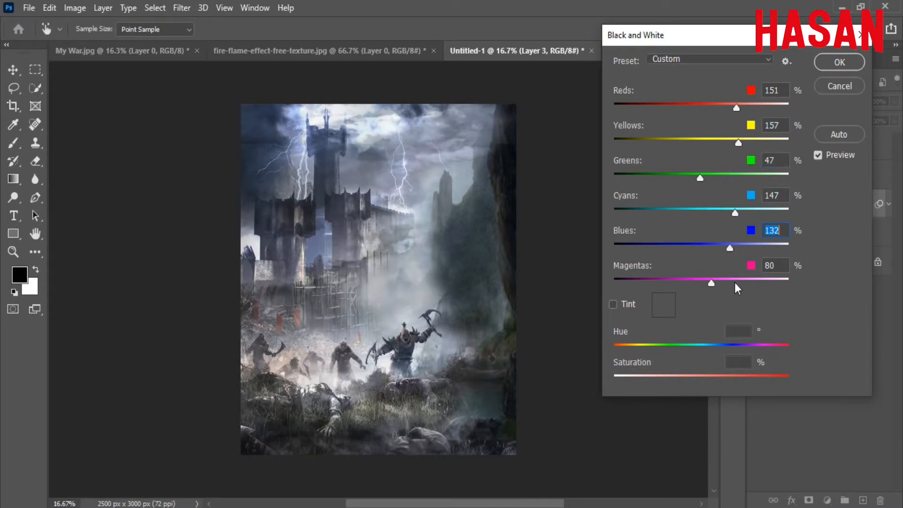
{"action": "left_click", "coordinate": [839, 63]}
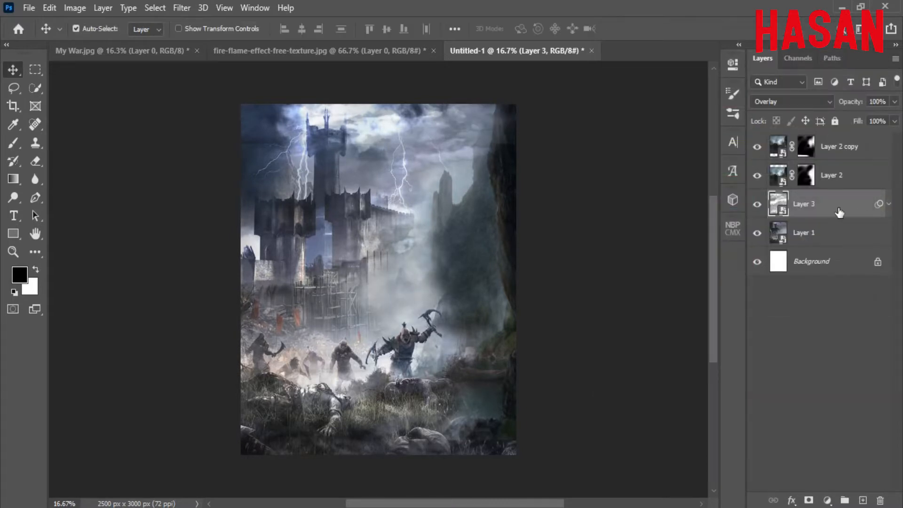
Bring the cloud layer above the cliff layers, add a layer mask, and softly paint it out over the ground and parts of the sky.
{"action": "left_click", "coordinate": [807, 498]}
{"action": "key", "text": "b"}
{"action": "mouse_move", "coordinate": [438, 221]}
{"action": "left_mouse_down"}
{"action": "mouse_move", "coordinate": [430, 220]}
{"action": "mouse_move", "coordinate": [447, 249]}
{"action": "left_mouse_up"}
{"action": "key", "text": "x"}
{"action": "mouse_move", "coordinate": [329, 345]}
{"action": "left_mouse_down"}
{"action": "mouse_move", "coordinate": [341, 351]}
{"action": "mouse_move", "coordinate": [294, 367]}
{"action": "left_mouse_up"}
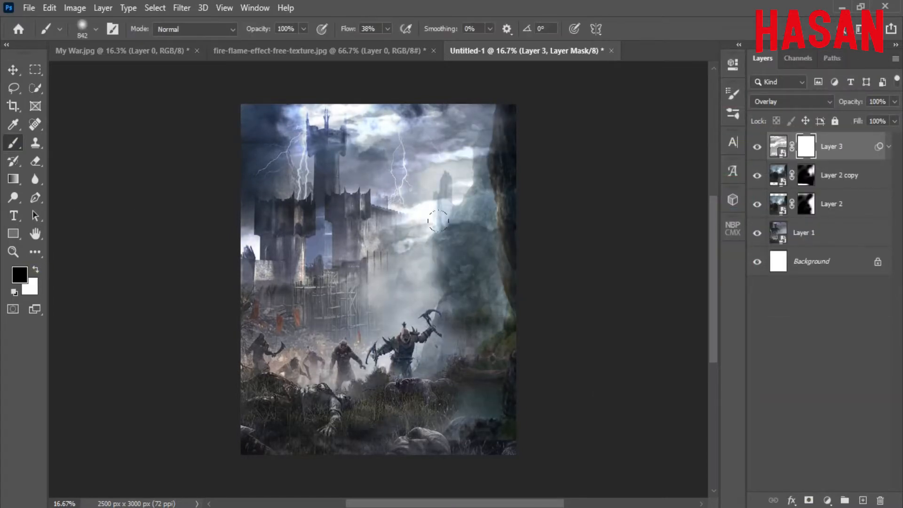
{"action": "left_click_drag", "start_coordinate": [438, 220], "coordinate": [400, 141]}
{"action": "left_click_drag", "start_coordinate": [256, 143], "coordinate": [465, 415]}
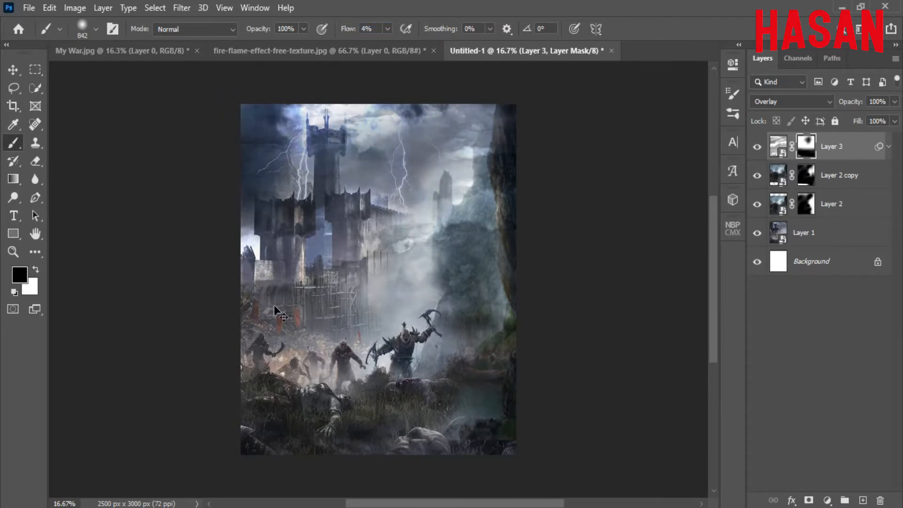
{"action": "key", "text": "ctrl+0"}
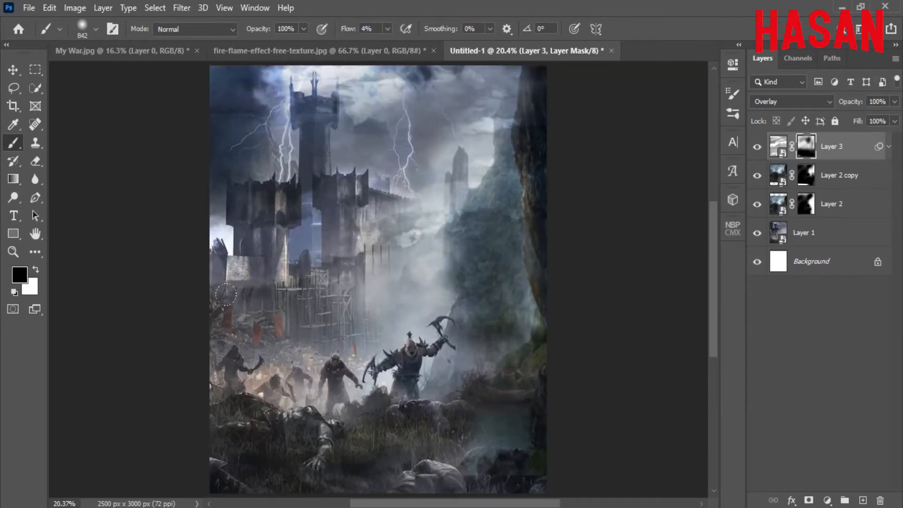
Return to the coper-zhang-contest-0012-1.jpg image and select its sky and left-hand huts with the Quick Selection tool.
{"action": "key", "text": "ctrl+minus"}
{"action": "left_click", "coordinate": [491, 497]}
{"action": "mouse_move", "coordinate": [632, 104]}
{"action": "left_mouse_down"}
{"action": "mouse_move", "coordinate": [617, 46]}
{"action": "mouse_move", "coordinate": [568, 20]}
{"action": "left_mouse_up"}
{"action": "left_click", "coordinate": [14, 88]}
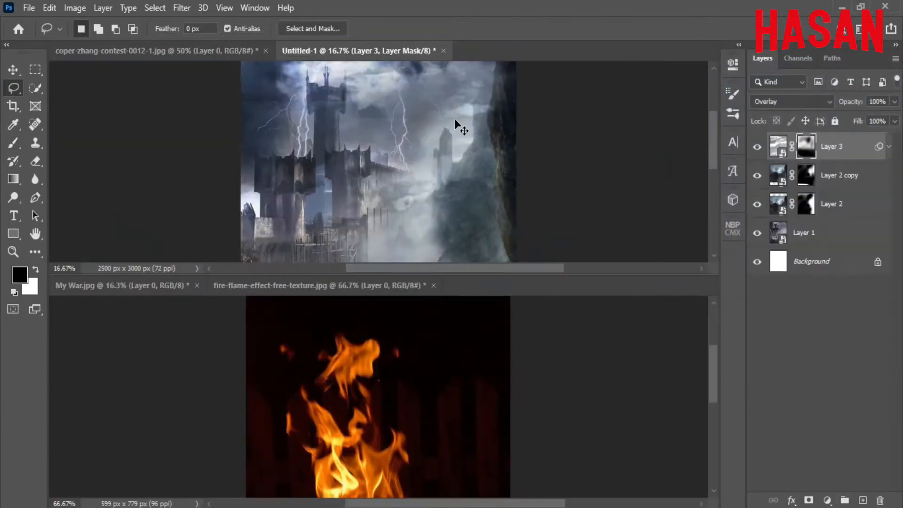
{"action": "left_click", "coordinate": [31, 88]}
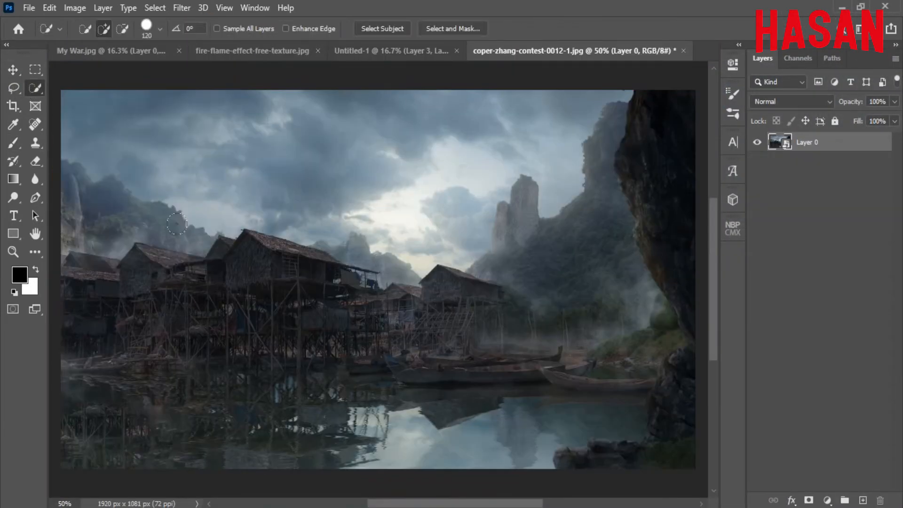
{"action": "mouse_move", "coordinate": [177, 223]}
{"action": "left_mouse_down"}
{"action": "mouse_move", "coordinate": [388, 306]}
{"action": "mouse_move", "coordinate": [408, 295]}
{"action": "left_mouse_up"}
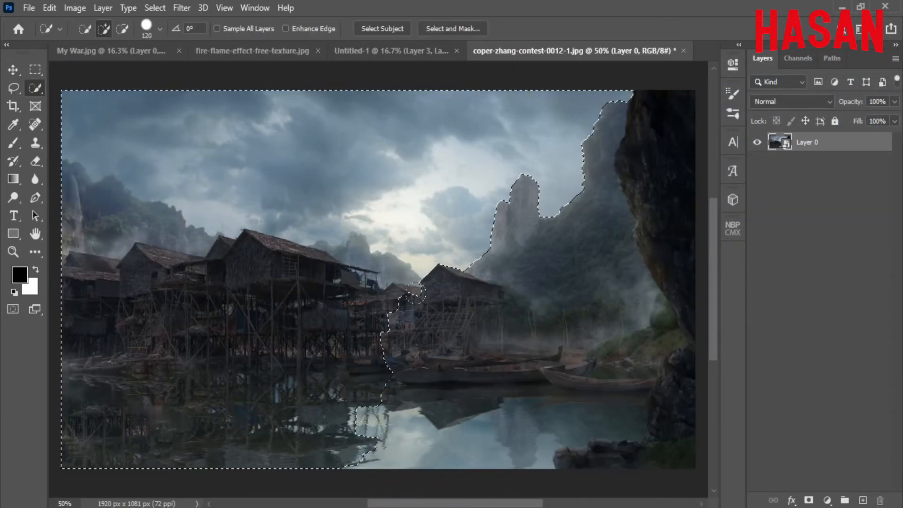
{"action": "left_click", "coordinate": [405, 292], "text": "alt"}
Copy the village image into Untitled-1 again as a new layer and put its source window away.
{"action": "left_click", "coordinate": [13, 70]}
{"action": "left_click_drag", "start_coordinate": [544, 51], "coordinate": [651, 61]}
{"action": "left_click_drag", "start_coordinate": [696, 245], "coordinate": [476, 257]}
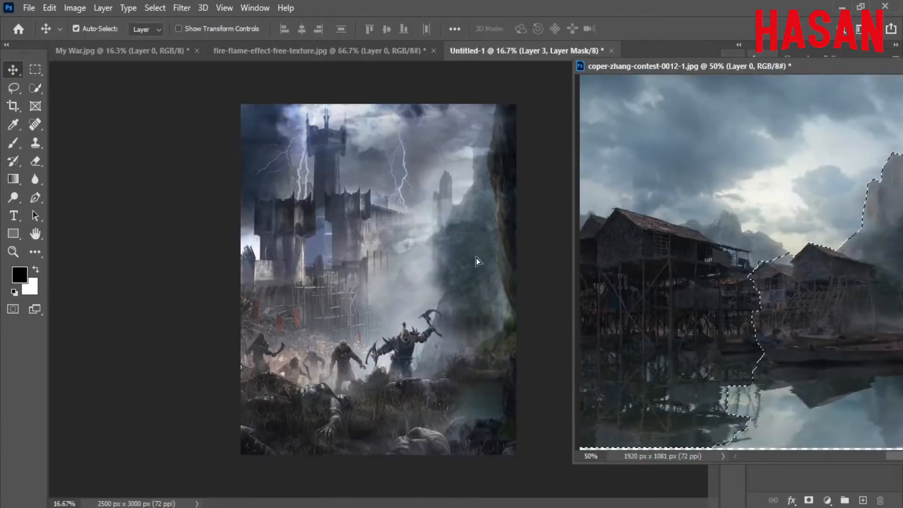
{"action": "left_click_drag", "start_coordinate": [790, 69], "coordinate": [478, 81]}
{"action": "left_click", "coordinate": [837, 82]}
Place the new village layer beneath the cloud layer and hide the cloud layer.
{"action": "left_click_drag", "start_coordinate": [829, 146], "coordinate": [828, 188]}
{"action": "left_click", "coordinate": [757, 147]}
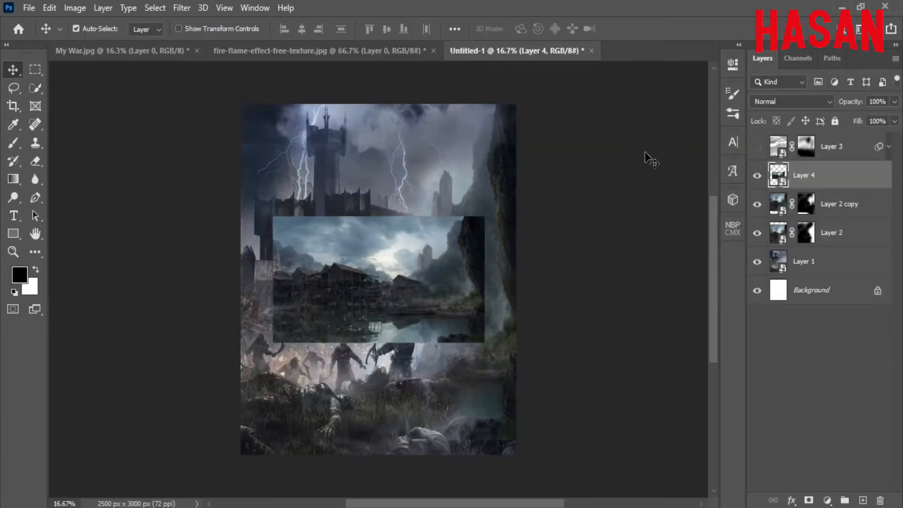
{"action": "key", "text": "ctrl+t"}
{"action": "key", "text": "Escape"}
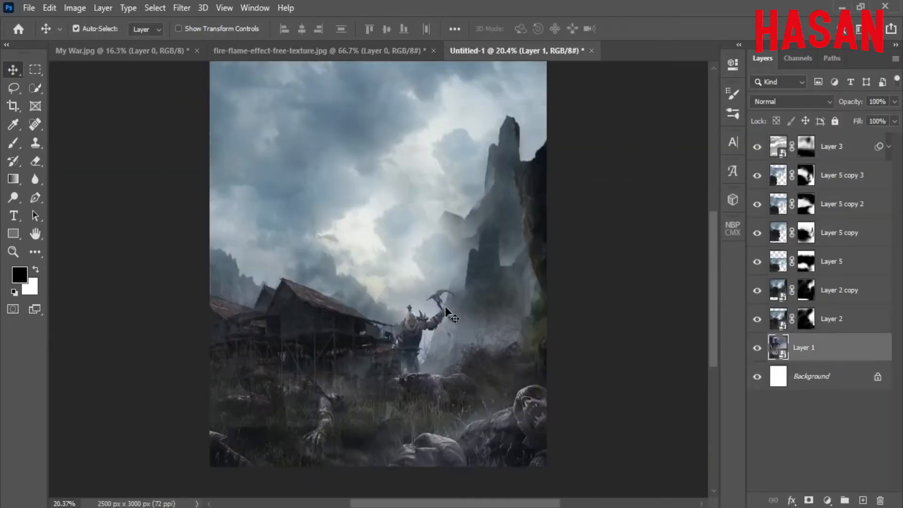
Enlarge Layer 1 with the warrior and battlefield slightly and reposition it on the canvas.
{"action": "key", "text": "ctrl+t"}
{"action": "left_click_drag", "start_coordinate": [518, 361], "coordinate": [518, 375]}
{"action": "left_click_drag", "start_coordinate": [569, 270], "coordinate": [582, 270]}
{"action": "left_click_drag", "start_coordinate": [482, 359], "coordinate": [481, 343]}
{"action": "left_click", "coordinate": [633, 29]}
{"action": "scroll", "coordinate": [589, 279], "scroll_direction": "up", "scroll_amount": 1}
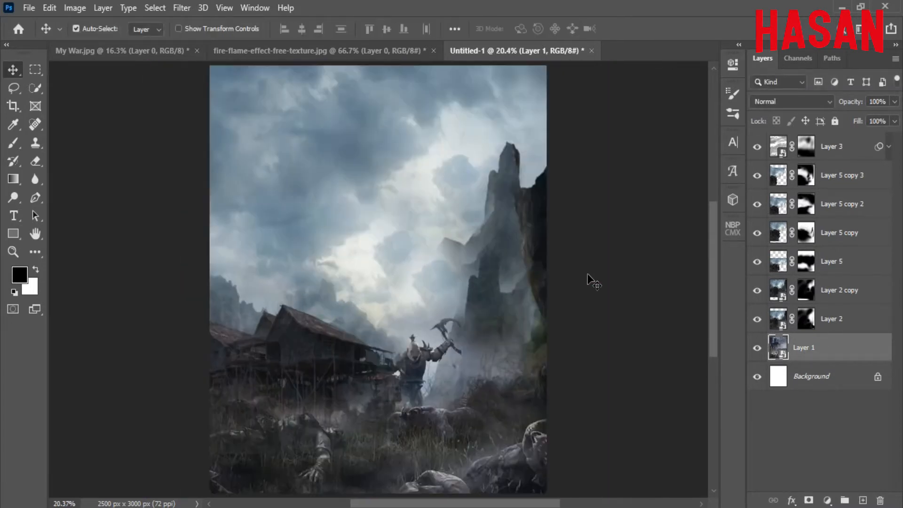
Copy the flames from fire-flame-effect-free-texture.jpg into Untitled-1 as a new layer and close the source file.
{"action": "mouse_move", "coordinate": [444, 506]}
{"action": "left_click_drag", "start_coordinate": [373, 51], "coordinate": [873, 43]}
{"action": "left_click_drag", "start_coordinate": [818, 264], "coordinate": [399, 296]}
{"action": "left_click_drag", "start_coordinate": [805, 43], "coordinate": [454, 83]}
{"action": "left_click", "coordinate": [613, 84]}
{"action": "left_click", "coordinate": [443, 211]}
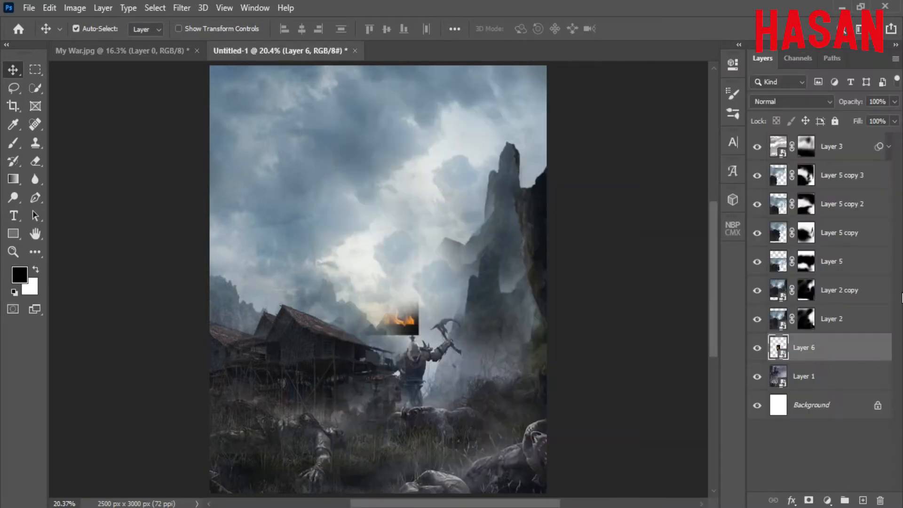
Bring the fire layer to the top of the stack and group all layers between it and the Background.
{"action": "left_click_drag", "start_coordinate": [816, 347], "coordinate": [814, 140]}
{"action": "left_click", "coordinate": [841, 176]}
{"action": "left_click", "coordinate": [828, 375], "text": "shift"}
{"action": "key", "text": "ctrl+g"}
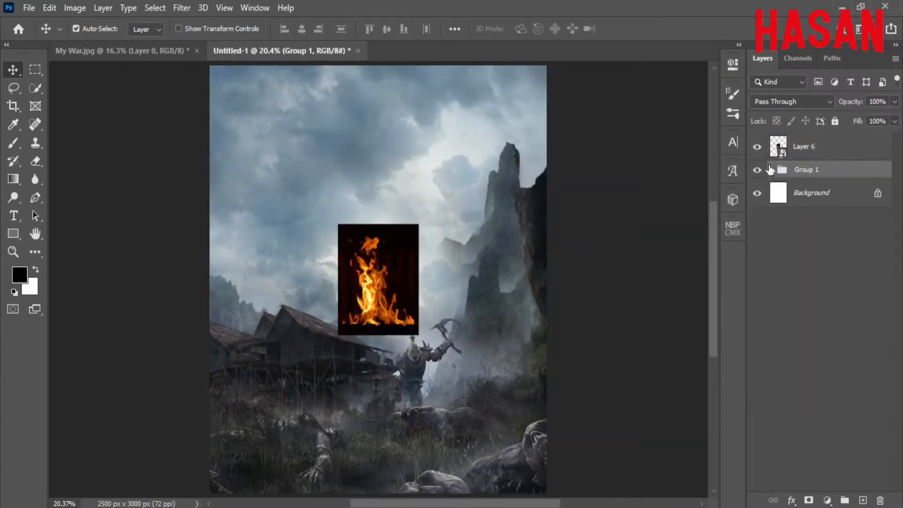
Set the fire layer's blend mode to Screen.
{"action": "left_click", "coordinate": [818, 146]}
{"action": "left_click", "coordinate": [790, 101]}
{"action": "left_click", "coordinate": [779, 220]}
Move the flames to the canvas's lower-right edge above the fallen creature and warp them into shape.
{"action": "key", "text": "ctrl+t"}
{"action": "left_click_drag", "start_coordinate": [376, 304], "coordinate": [541, 408]}
{"action": "right_click", "coordinate": [541, 409]}
{"action": "left_click", "coordinate": [574, 322]}
{"action": "left_click_drag", "start_coordinate": [501, 446], "coordinate": [551, 492]}
{"action": "key", "text": "Return"}
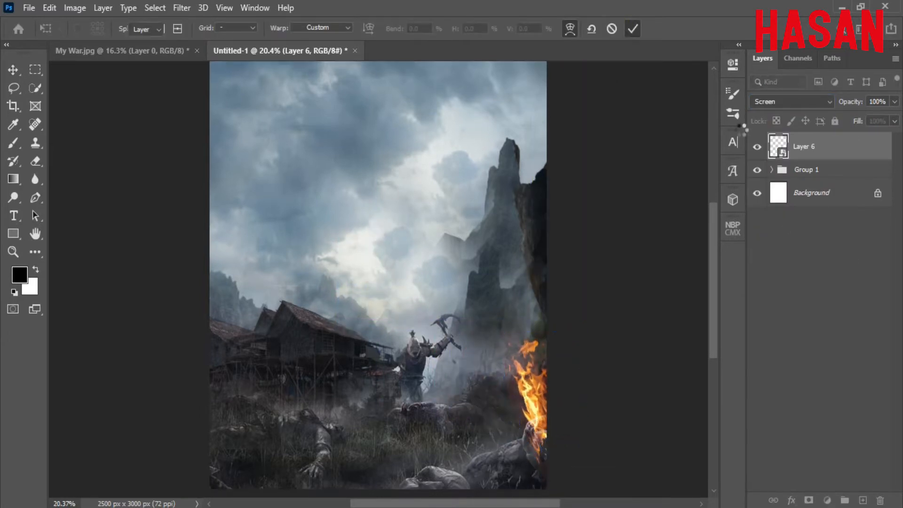
Duplicate the fire layer and hide the copy.
{"action": "right_click", "coordinate": [851, 146]}
{"action": "left_click", "coordinate": [710, 39]}
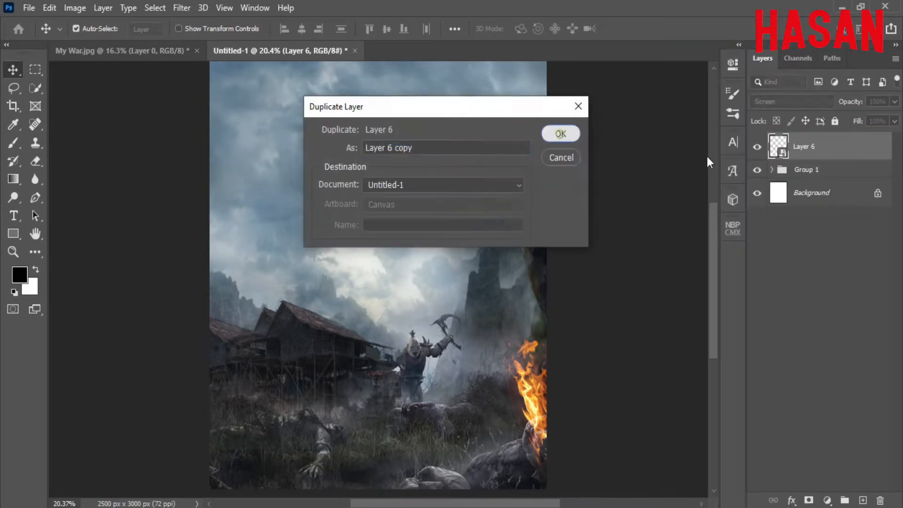
{"action": "left_click", "coordinate": [560, 133]}
{"action": "left_click", "coordinate": [757, 146]}
Add a layer mask to the original fire layer and paint out the base of the flames over the fallen creature with a smaller soft brush.
{"action": "left_click", "coordinate": [823, 175]}
{"action": "left_click", "coordinate": [808, 500]}
{"action": "key", "text": "b"}
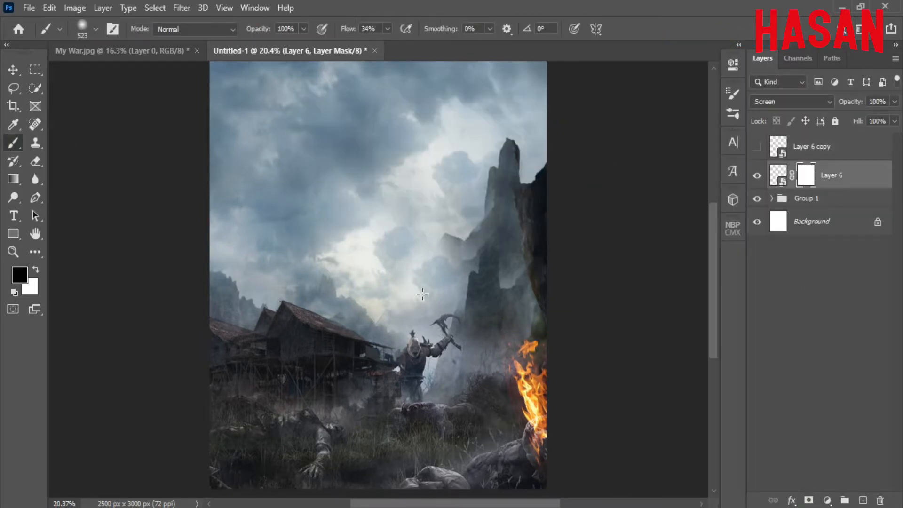
{"action": "key", "text": "bracketleft"}
{"action": "scroll", "coordinate": [552, 407], "scroll_direction": "up", "scroll_amount": 5}
{"action": "mouse_move", "coordinate": [552, 407]}
{"action": "left_mouse_down"}
{"action": "mouse_move", "coordinate": [514, 256]}
{"action": "mouse_move", "coordinate": [516, 269]}
{"action": "left_mouse_up"}
{"action": "key", "text": "bracketleft"}
{"action": "key", "text": "bracketleft"}
{"action": "left_click_drag", "start_coordinate": [385, 231], "coordinate": [373, 212]}
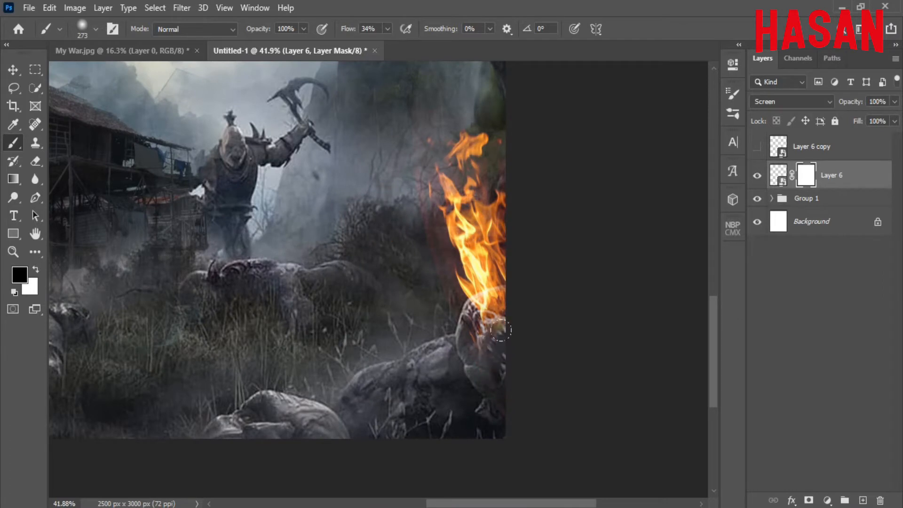
{"action": "key", "text": "ctrl+0"}
Duplicate the hidden fire copy, then show and select Layer 6 copy while leaving the new duplicate hidden.
{"action": "key", "text": "v"}
{"action": "left_click", "coordinate": [823, 146]}
{"action": "right_click", "coordinate": [830, 146]}
{"action": "left_click", "coordinate": [667, 38]}
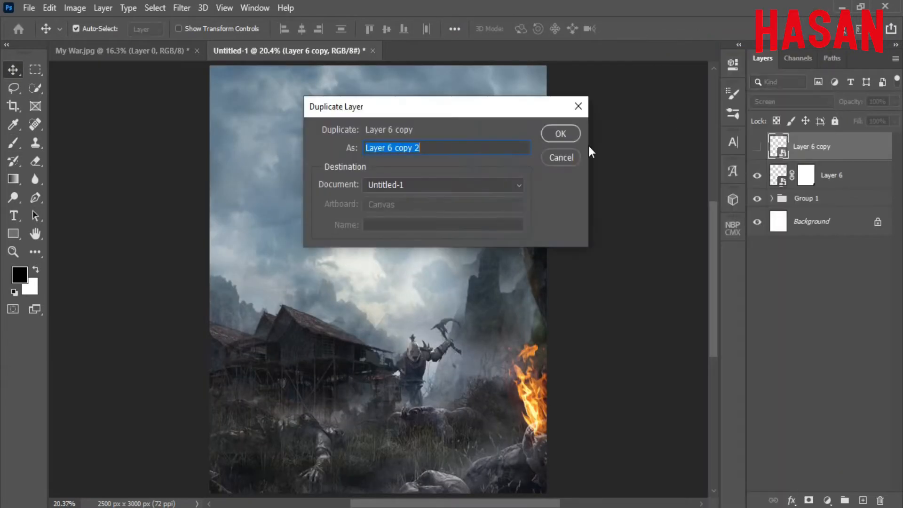
{"action": "key", "text": "Return"}
{"action": "key", "text": "alt+bracketleft"}
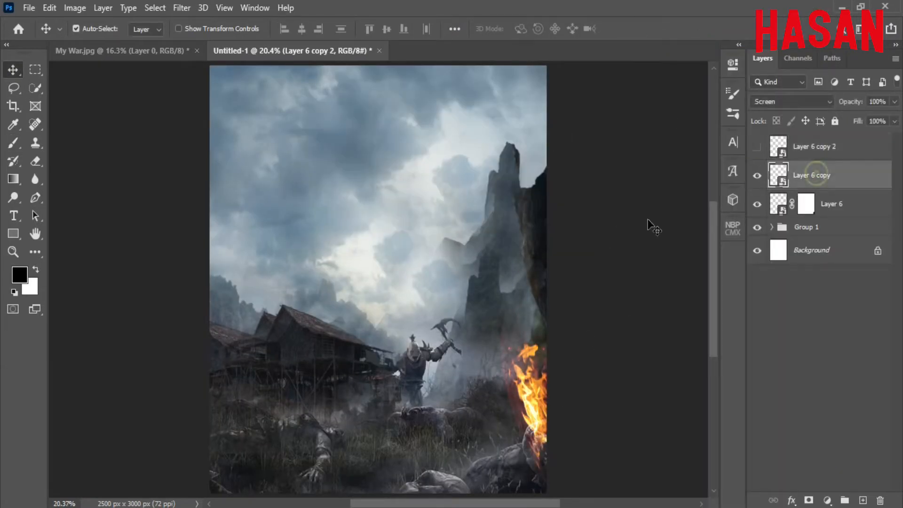
Move the Layer 6 copy flames to the canvas's lower-left corner, then rotate and enlarge them to rise beside the village.
{"action": "key", "text": "ctrl+t"}
{"action": "left_click_drag", "start_coordinate": [567, 412], "coordinate": [351, 430]}
{"action": "left_click_drag", "start_coordinate": [353, 430], "coordinate": [462, 415]}
{"action": "left_click_drag", "start_coordinate": [434, 410], "coordinate": [374, 408]}
{"action": "left_click_drag", "start_coordinate": [406, 322], "coordinate": [446, 361]}
{"action": "left_click_drag", "start_coordinate": [370, 417], "coordinate": [321, 479]}
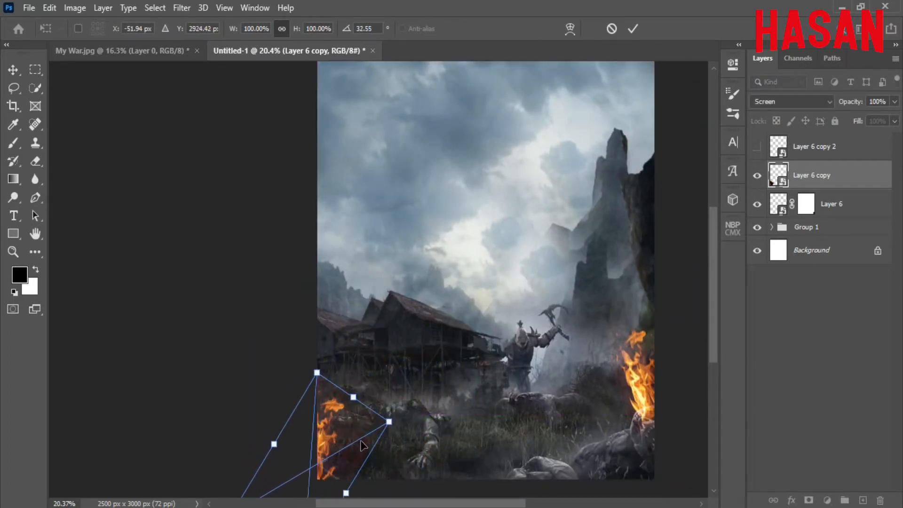
{"action": "left_click_drag", "start_coordinate": [390, 429], "coordinate": [440, 386]}
{"action": "left_click_drag", "start_coordinate": [352, 463], "coordinate": [336, 463]}
{"action": "left_click", "coordinate": [632, 30]}
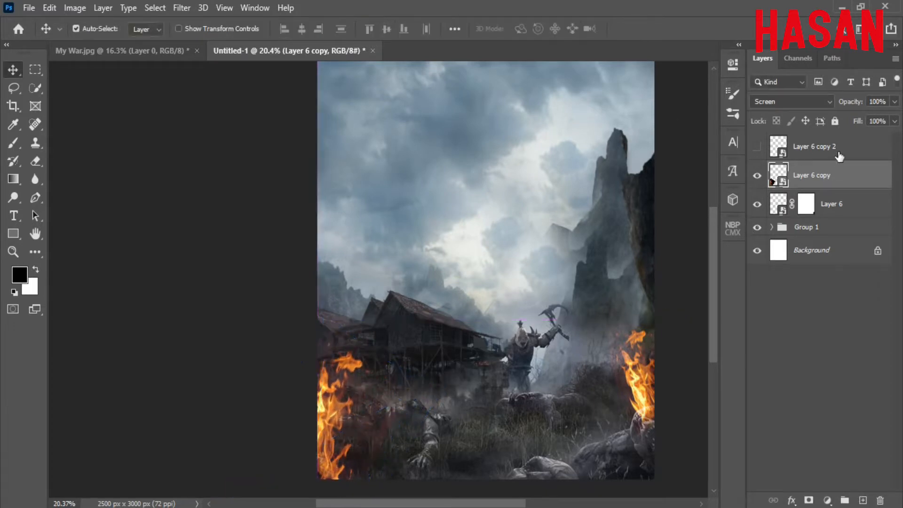
Duplicate the hidden Layer 6 copy 2 as a spare fire layer.
{"action": "right_click", "coordinate": [841, 146]}
{"action": "left_click", "coordinate": [704, 37]}
{"action": "key", "text": "Return"}
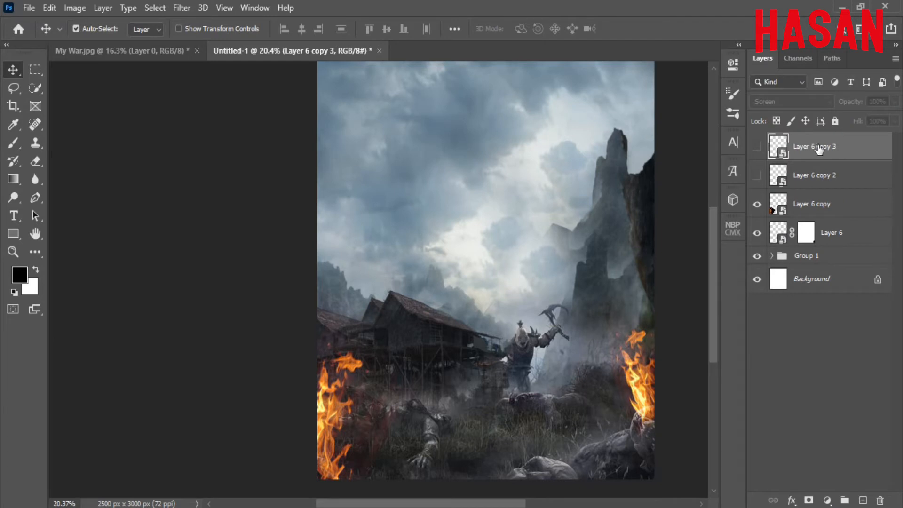
Show Layer 6 copy 2 and place its flames on the upper right cliff, scaled to 76.90% and rotated -4.82°.
{"action": "left_click", "coordinate": [816, 180]}
{"action": "key", "text": "ctrl+t"}
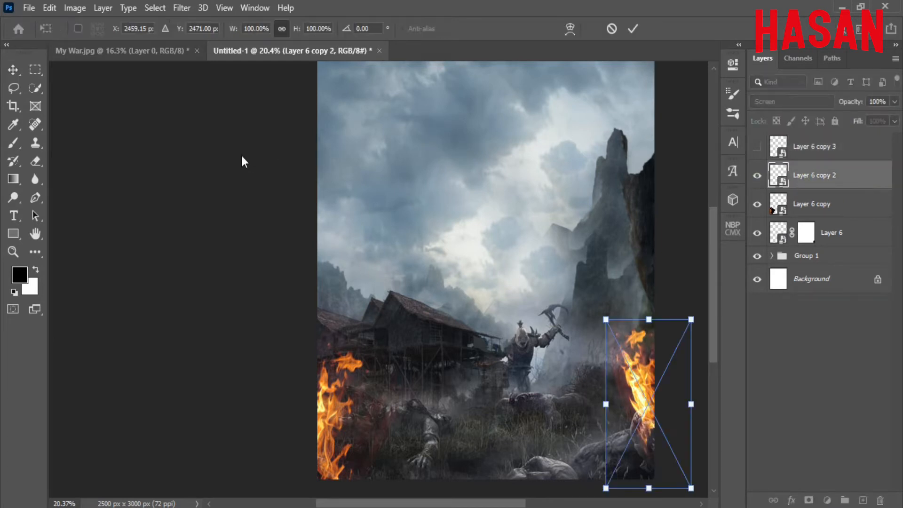
{"action": "left_click_drag", "start_coordinate": [663, 403], "coordinate": [691, 220]}
{"action": "left_click_drag", "start_coordinate": [668, 224], "coordinate": [663, 210]}
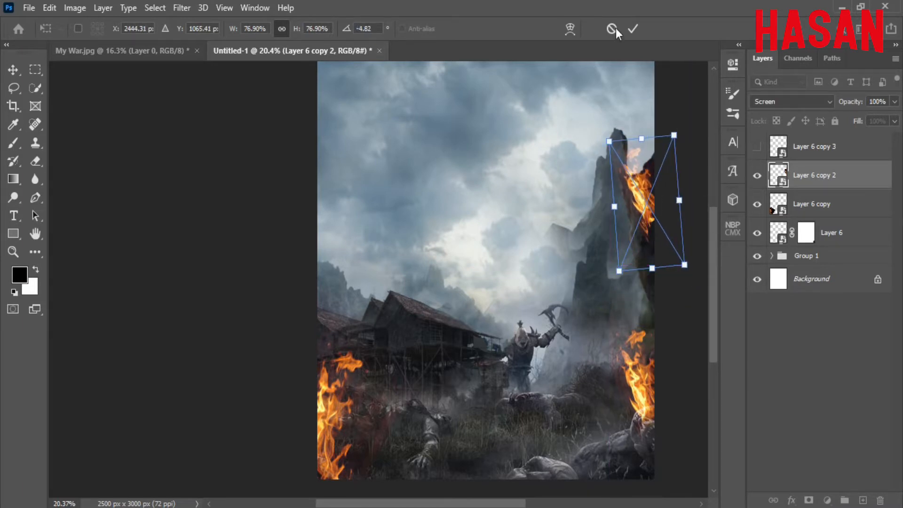
{"action": "left_click", "coordinate": [632, 28]}
Set the cliff flames' Blend If underlying-layer range to 0/18 for the shadows and 231/255 for the highlights.
{"action": "double_click", "coordinate": [870, 183]}
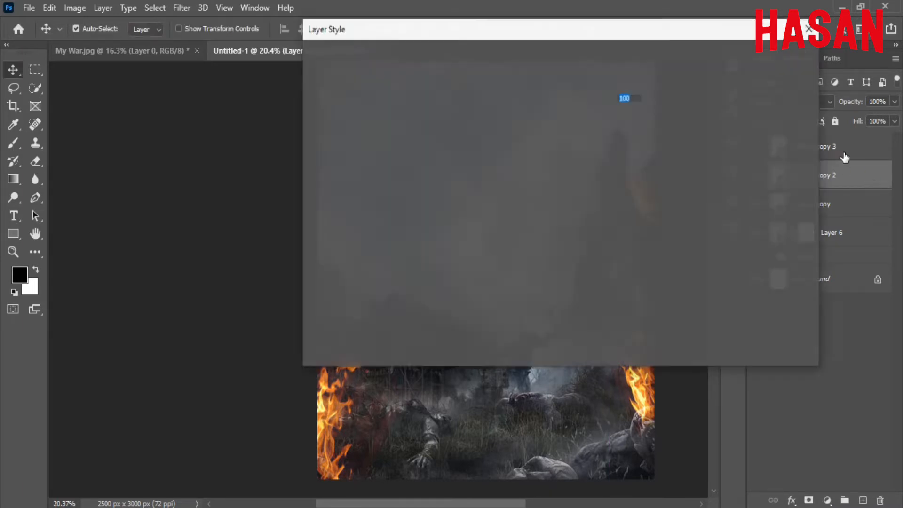
{"action": "left_click_drag", "start_coordinate": [537, 53], "coordinate": [268, 51]}
{"action": "left_click_drag", "start_coordinate": [221, 330], "coordinate": [239, 333]}
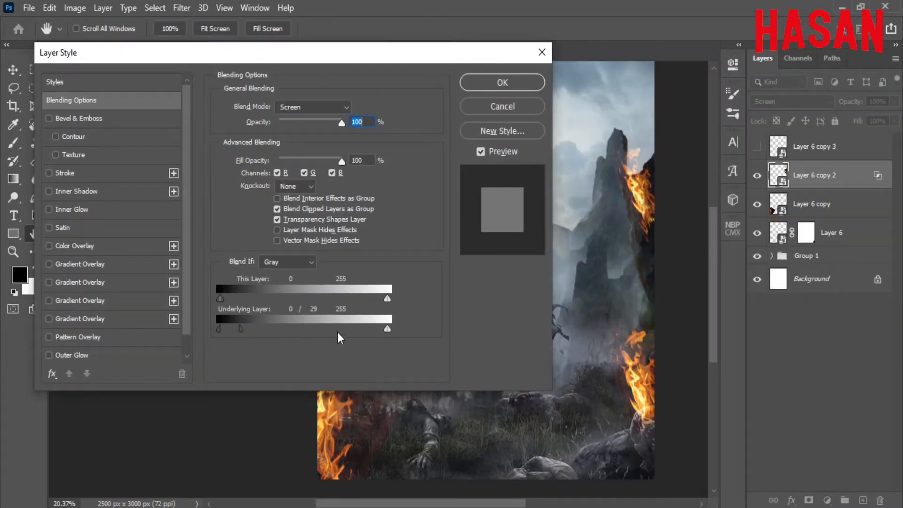
{"action": "mouse_move", "coordinate": [387, 328]}
{"action": "left_mouse_down"}
{"action": "mouse_move", "coordinate": [351, 328]}
{"action": "mouse_move", "coordinate": [387, 328]}
{"action": "mouse_move", "coordinate": [372, 329]}
{"action": "left_mouse_up"}
{"action": "left_click_drag", "start_coordinate": [219, 329], "coordinate": [236, 330]}
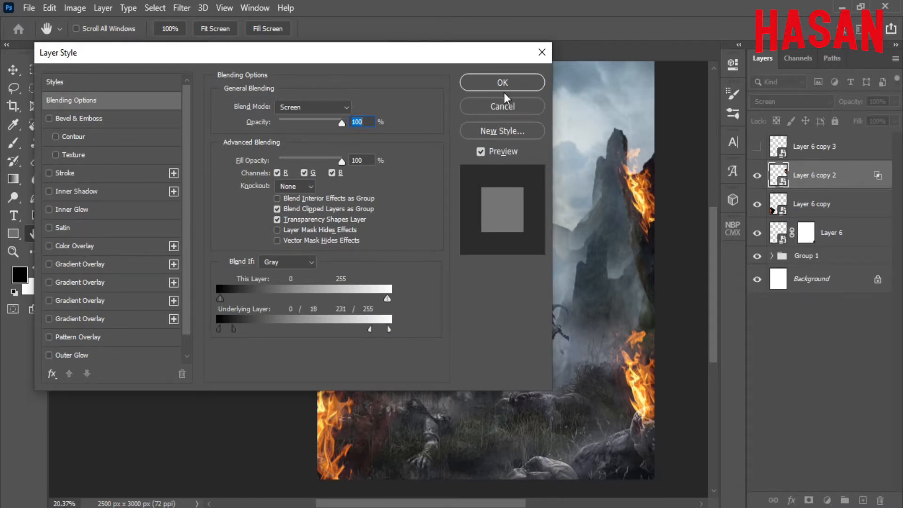
{"action": "left_click", "coordinate": [503, 90]}
Duplicate the cliff flame layer, merge it with its copy, and set the merged layer's blend mode to Screen.
{"action": "right_click", "coordinate": [848, 174]}
{"action": "left_click", "coordinate": [730, 40]}
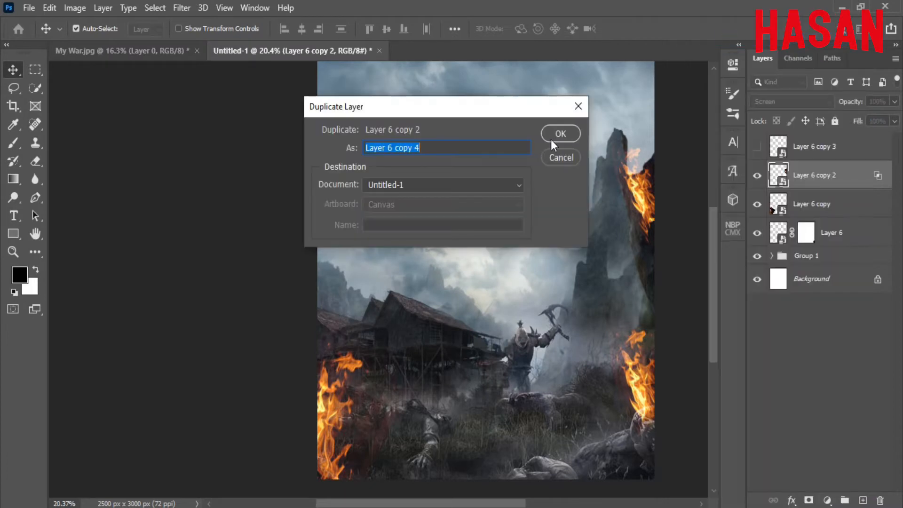
{"action": "left_click", "coordinate": [553, 137]}
{"action": "left_click", "coordinate": [849, 211], "text": "shift"}
{"action": "right_click", "coordinate": [849, 212]}
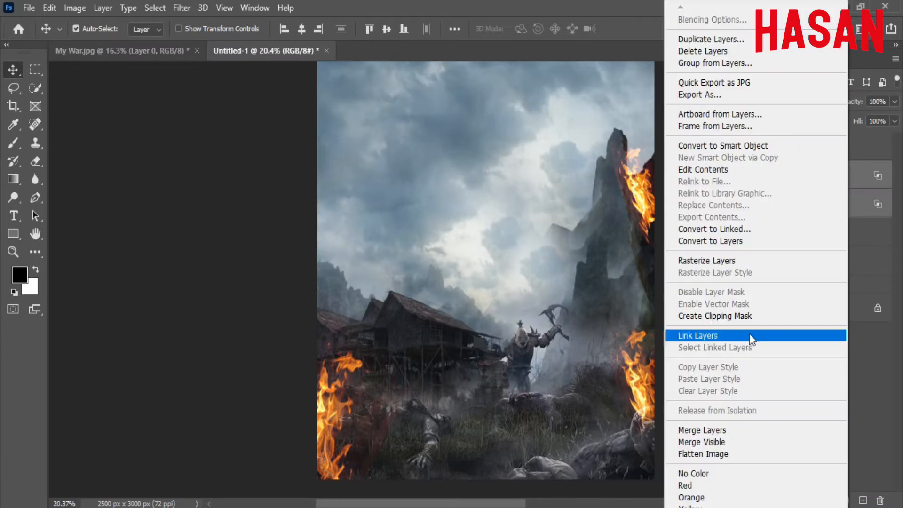
{"action": "left_click", "coordinate": [752, 429]}
{"action": "left_click", "coordinate": [792, 101]}
{"action": "left_click", "coordinate": [782, 218]}
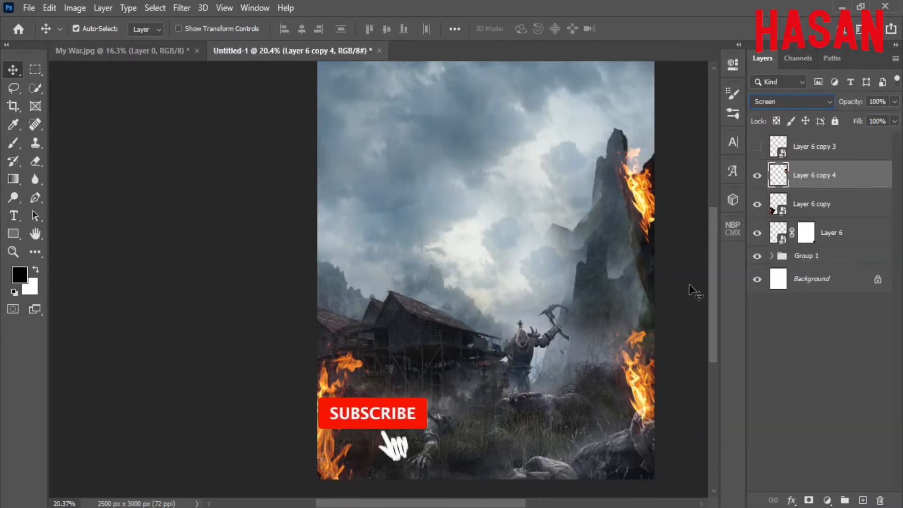
Add a layer mask to the cliff flames and paint out their lower tip with a soft black brush of size 129.
{"action": "left_click", "coordinate": [809, 500]}
{"action": "left_click", "coordinate": [14, 143]}
{"action": "left_click_drag", "start_coordinate": [555, 184], "coordinate": [678, 319]}
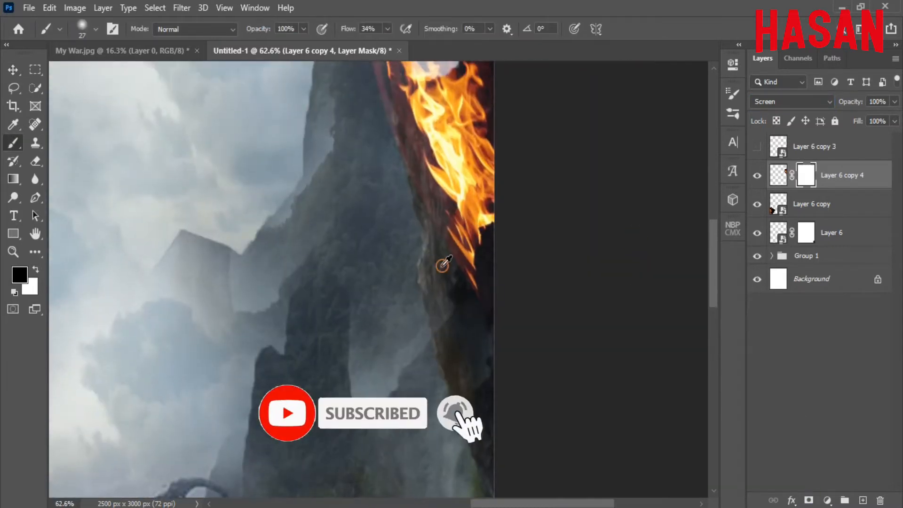
{"action": "left_click_drag", "start_coordinate": [463, 285], "coordinate": [427, 284]}
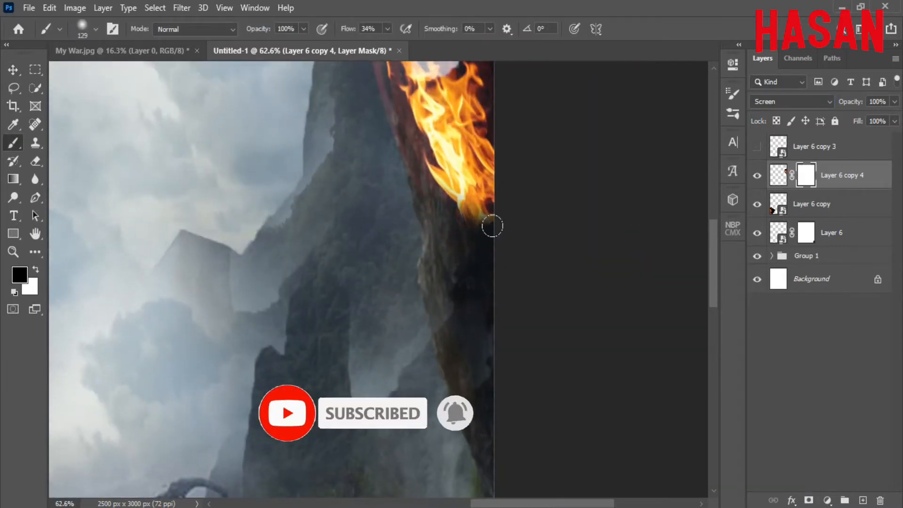
{"action": "key", "text": "ctrl+0"}
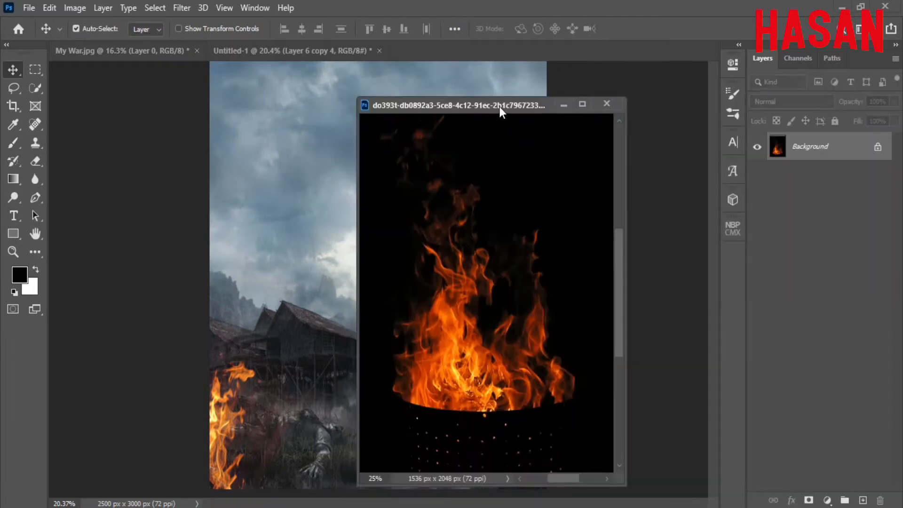
Copy the burning barrel image into the Untitled-1 composite and convert the new layer to a smart object.
{"action": "left_click_drag", "start_coordinate": [500, 106], "coordinate": [788, 65]}
{"action": "left_click_drag", "start_coordinate": [775, 251], "coordinate": [430, 329]}
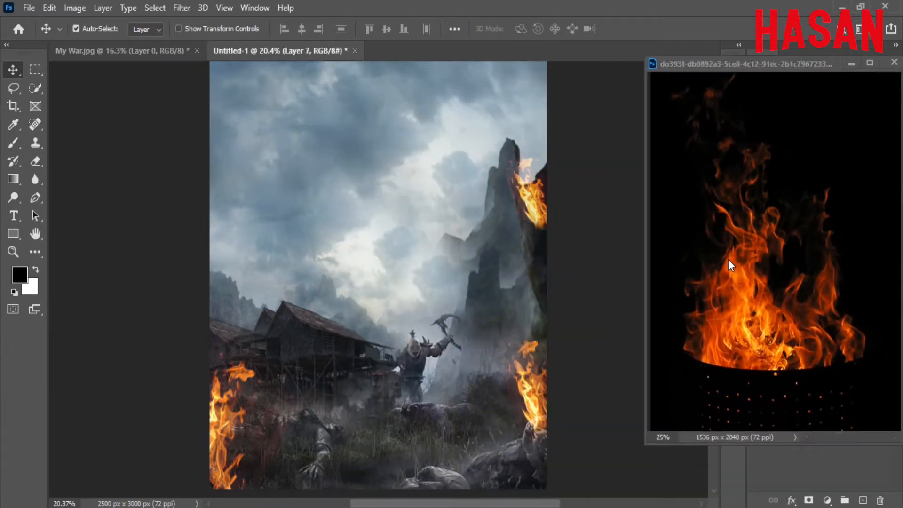
{"action": "left_click_drag", "start_coordinate": [850, 64], "coordinate": [179, 53]}
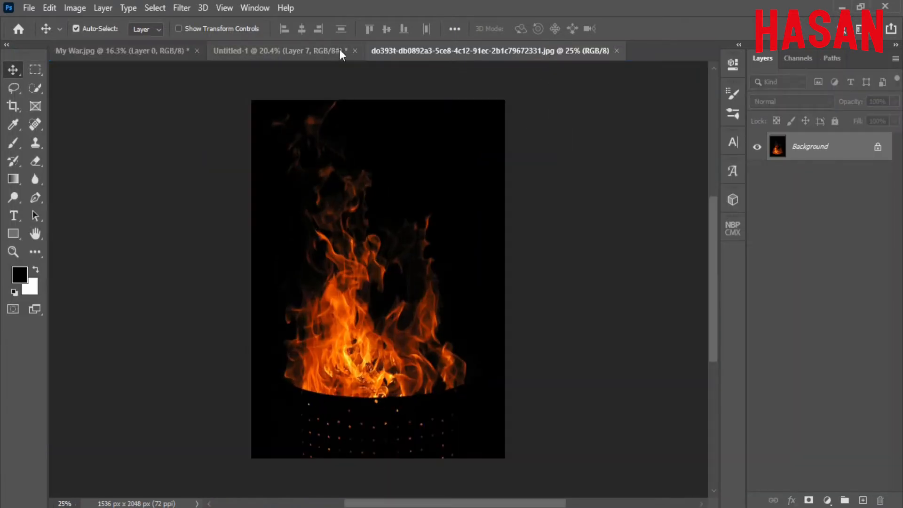
{"action": "left_click", "coordinate": [340, 49]}
{"action": "right_click", "coordinate": [858, 168]}
{"action": "left_click", "coordinate": [774, 192]}
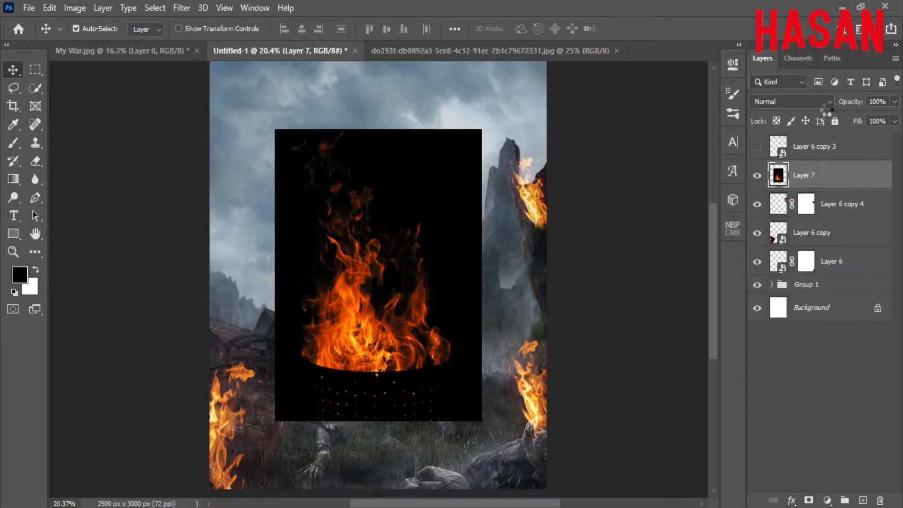
Set the barrel fire layer to Screen, then move it to the bottom foreground and rotate it slightly.
{"action": "left_click", "coordinate": [799, 102]}
{"action": "left_click", "coordinate": [780, 216]}
{"action": "key", "text": "ctrl+t"}
{"action": "left_click_drag", "start_coordinate": [395, 358], "coordinate": [327, 488]}
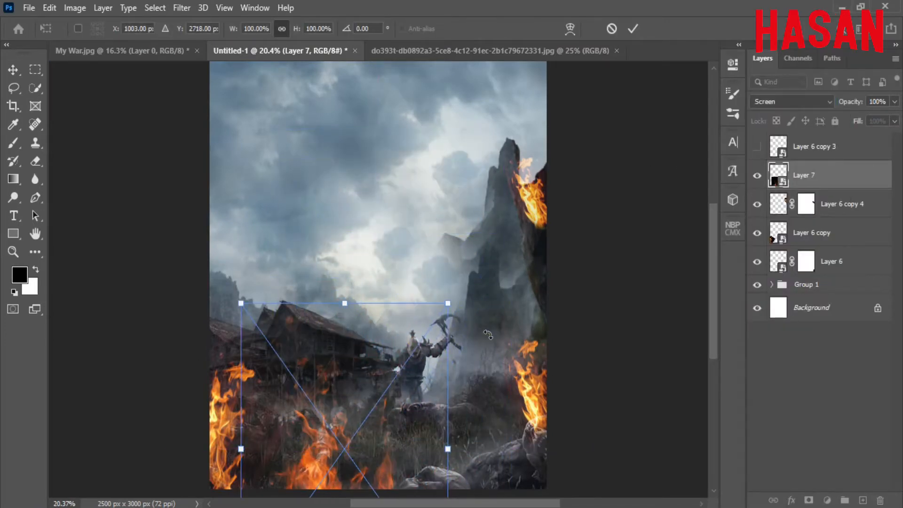
{"action": "left_click_drag", "start_coordinate": [488, 334], "coordinate": [474, 299]}
{"action": "mouse_move", "coordinate": [367, 489]}
{"action": "left_mouse_down"}
{"action": "mouse_move", "coordinate": [392, 495]}
{"action": "mouse_move", "coordinate": [373, 499]}
{"action": "left_mouse_up"}
{"action": "left_click", "coordinate": [631, 30]}
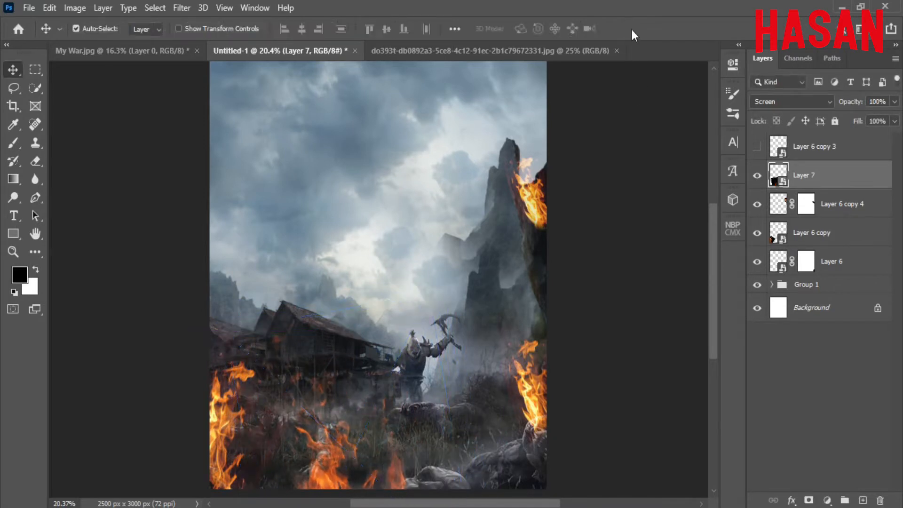
{"action": "left_click_drag", "start_coordinate": [449, 362], "coordinate": [448, 362]}
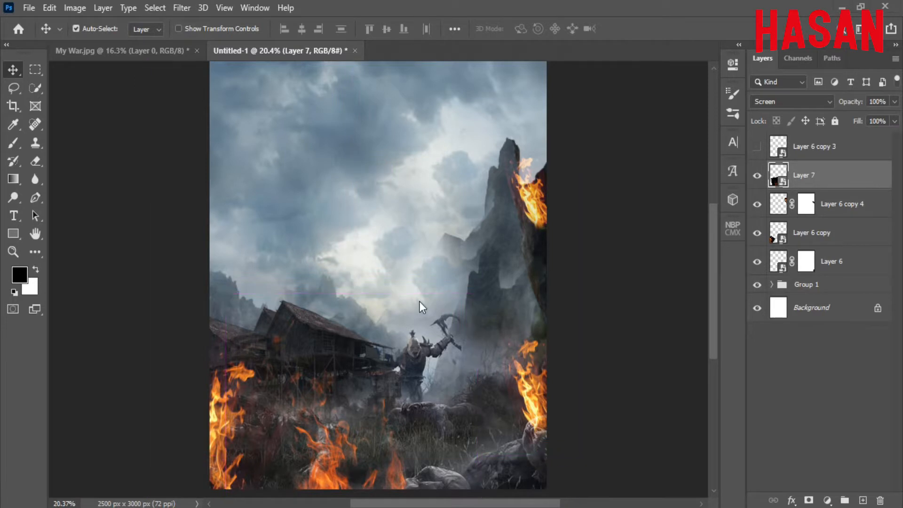
Expand Group 1 and bring the cut-out raptor from its open image into the composite.
{"action": "left_click", "coordinate": [772, 285]}
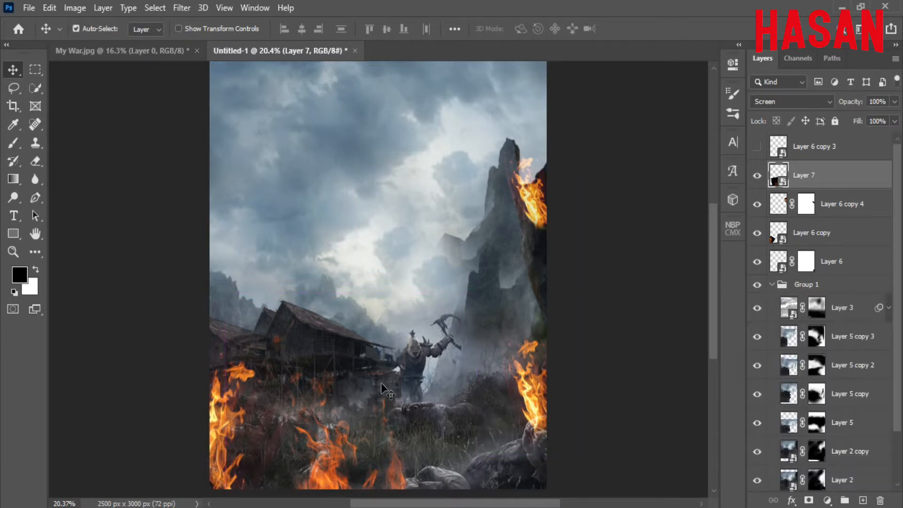
{"action": "mouse_move", "coordinate": [418, 507]}
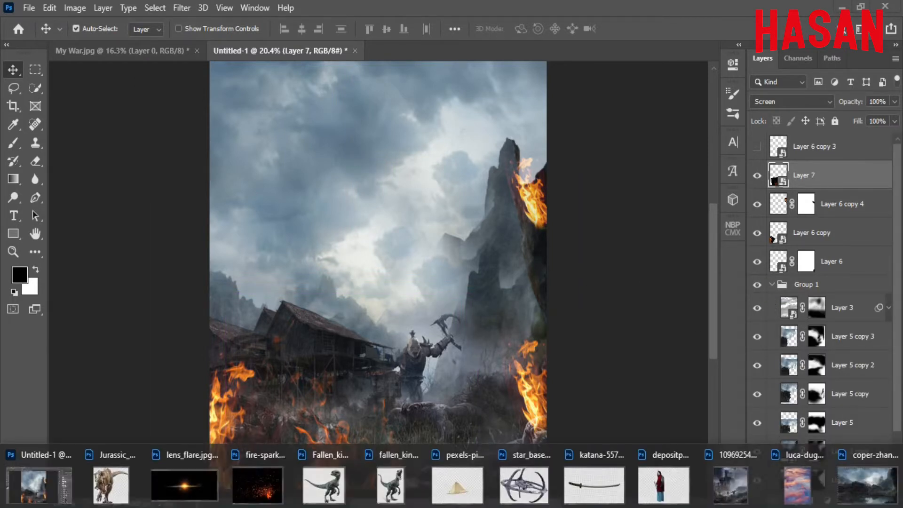
{"action": "left_click", "coordinate": [391, 485]}
{"action": "left_click_drag", "start_coordinate": [842, 127], "coordinate": [641, 132]}
{"action": "left_click_drag", "start_coordinate": [684, 306], "coordinate": [354, 322]}
{"action": "left_click", "coordinate": [720, 127]}
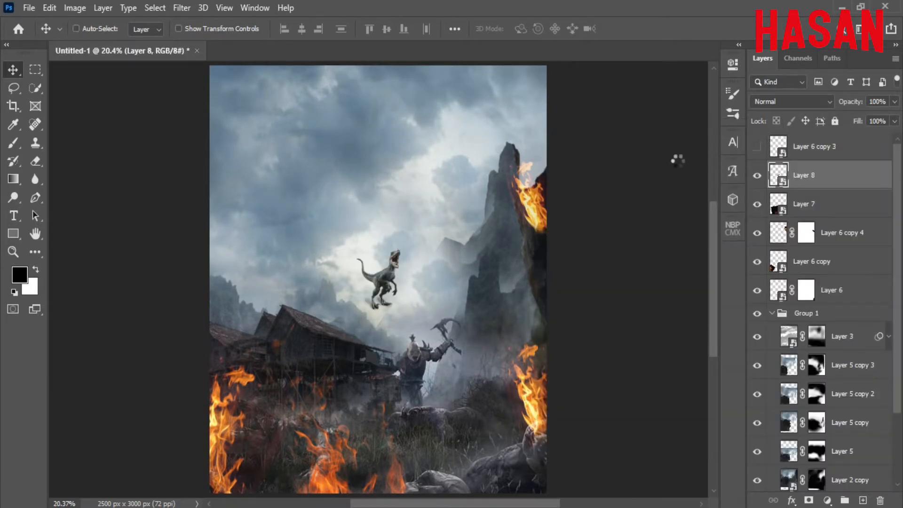
Enlarge the raptor to about 597.5%, rotate it about 10.5°, and place it over the village houses.
{"action": "key", "text": "ctrl+t"}
{"action": "left_click_drag", "start_coordinate": [403, 279], "coordinate": [321, 312]}
{"action": "left_click_drag", "start_coordinate": [373, 171], "coordinate": [399, 189]}
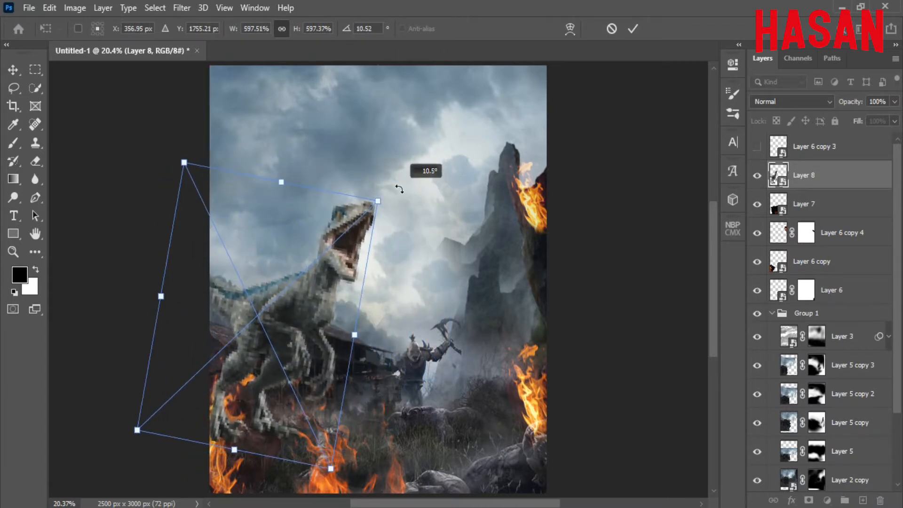
{"action": "left_click", "coordinate": [633, 28]}
Move Layer 8 to the top of Group 1, then lower the raptor behind the village and rotate it to 22.22°.
{"action": "left_click_drag", "start_coordinate": [861, 180], "coordinate": [839, 339]}
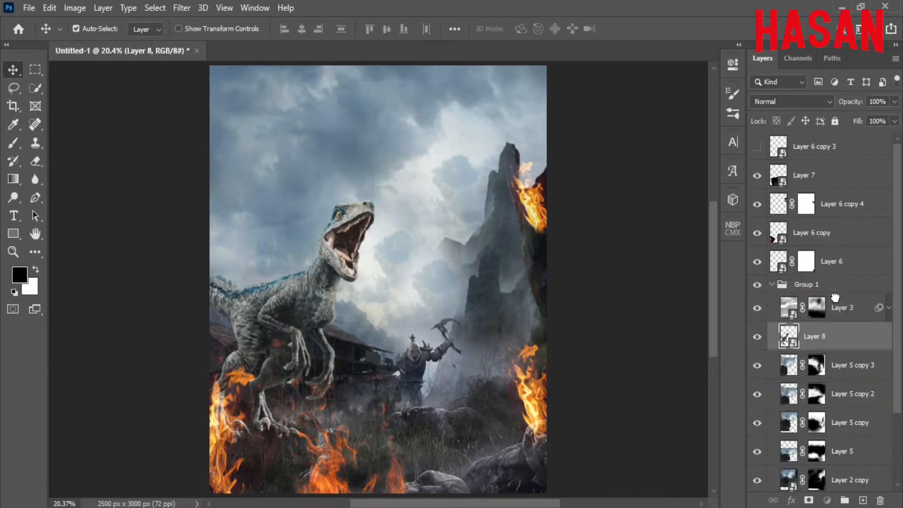
{"action": "left_click_drag", "start_coordinate": [834, 298], "coordinate": [835, 296]}
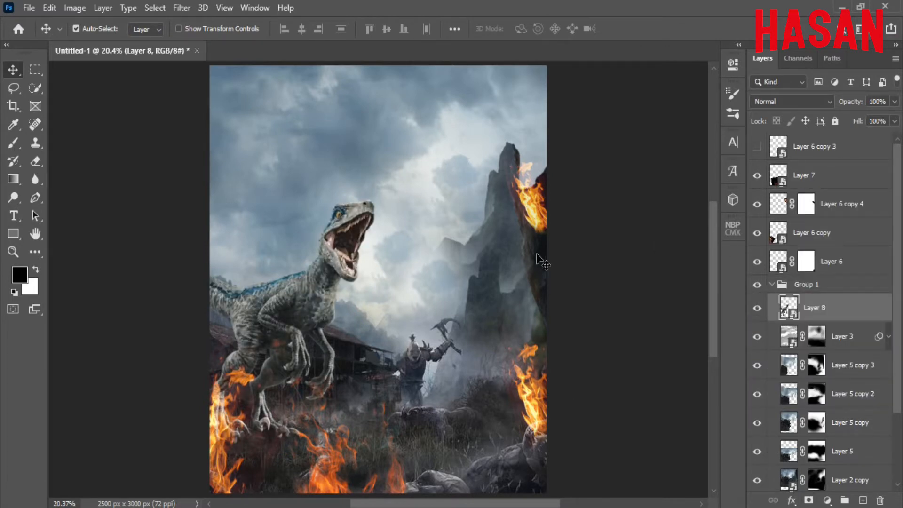
{"action": "key", "text": "ctrl+t"}
{"action": "left_click_drag", "start_coordinate": [311, 328], "coordinate": [286, 378]}
{"action": "left_click_drag", "start_coordinate": [371, 220], "coordinate": [396, 243]}
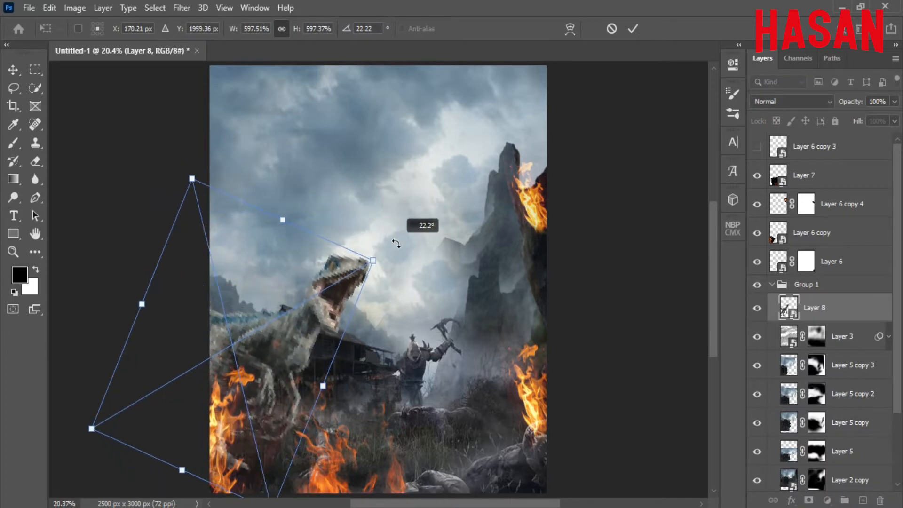
{"action": "left_click_drag", "start_coordinate": [245, 360], "coordinate": [264, 360]}
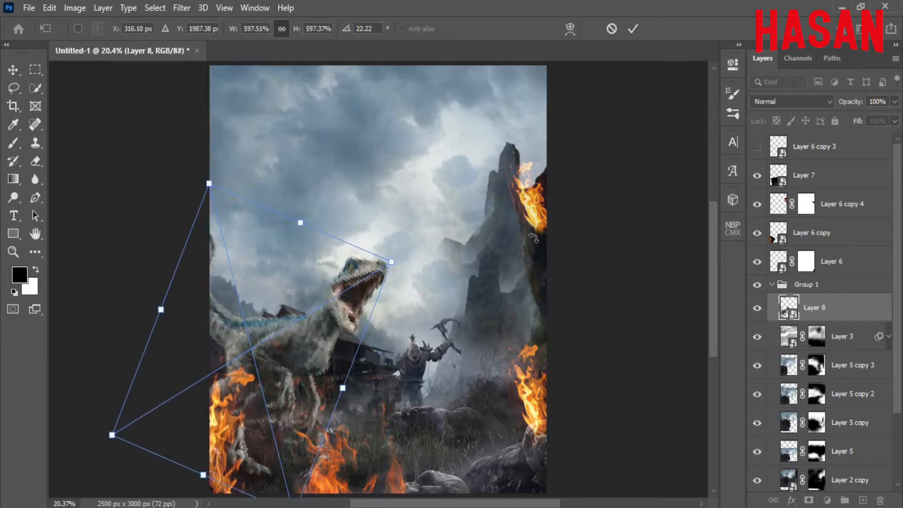
{"action": "left_click", "coordinate": [632, 29]}
Add a layer mask to the raptor and paint out its body and front legs over the houses with a soft black brush.
{"action": "left_click", "coordinate": [808, 500]}
{"action": "left_click", "coordinate": [12, 144]}
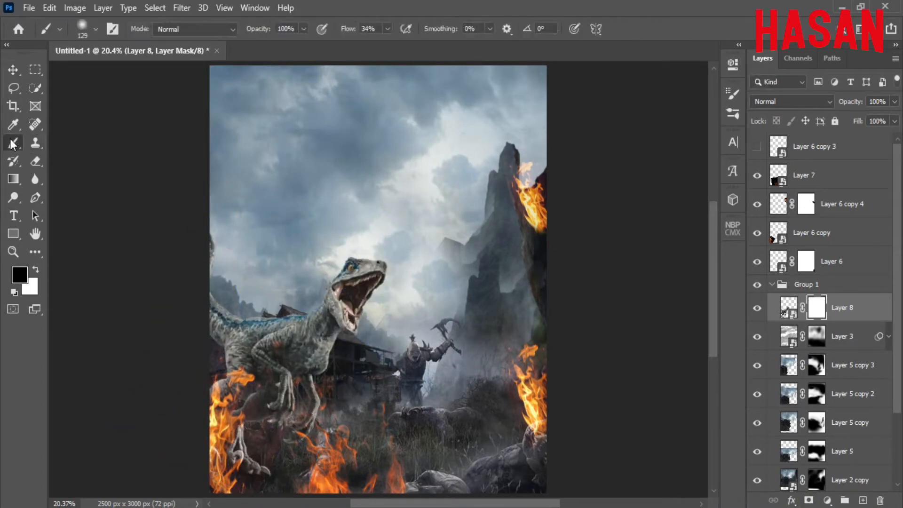
{"action": "left_click_drag", "start_coordinate": [355, 344], "coordinate": [318, 345]}
{"action": "left_click_drag", "start_coordinate": [301, 397], "coordinate": [272, 345]}
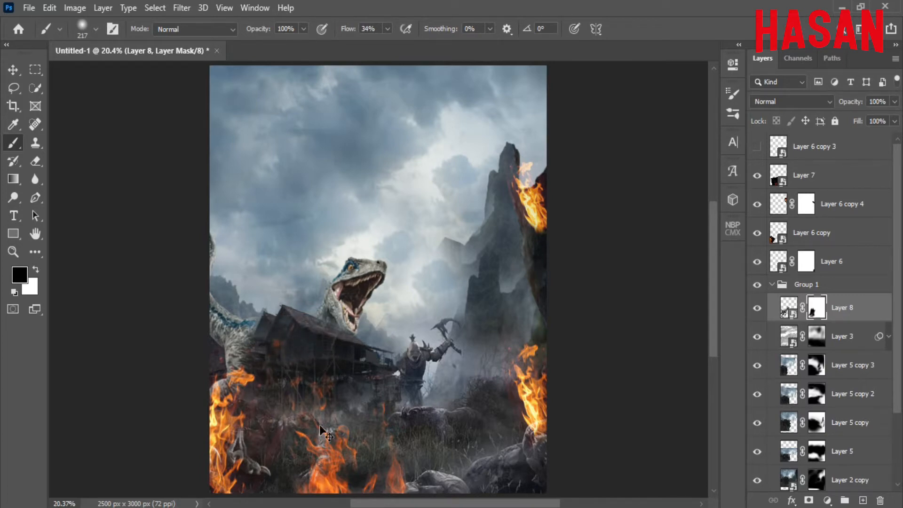
Lower the brush flow to 20% and refine Layer 8's mask where the raptor's tail and hind leg meet the houses.
{"action": "scroll", "coordinate": [324, 432], "scroll_direction": "up", "scroll_amount": 3}
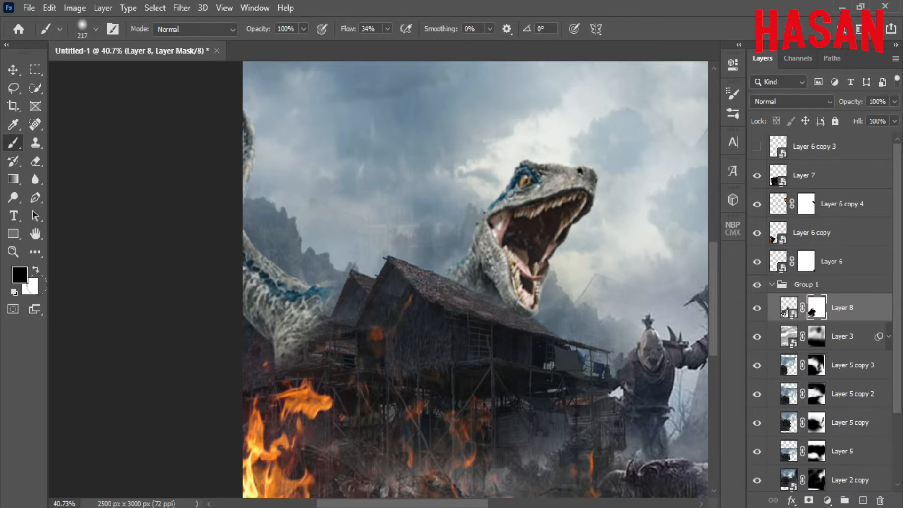
{"action": "left_click_drag", "start_coordinate": [285, 276], "coordinate": [295, 278]}
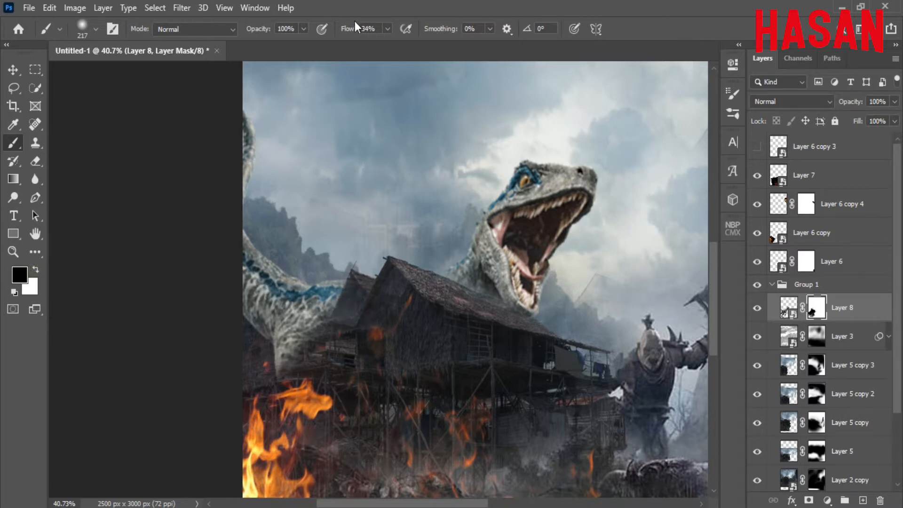
{"action": "left_click_drag", "start_coordinate": [299, 393], "coordinate": [240, 411]}
{"action": "left_click_drag", "start_coordinate": [334, 345], "coordinate": [159, 318]}
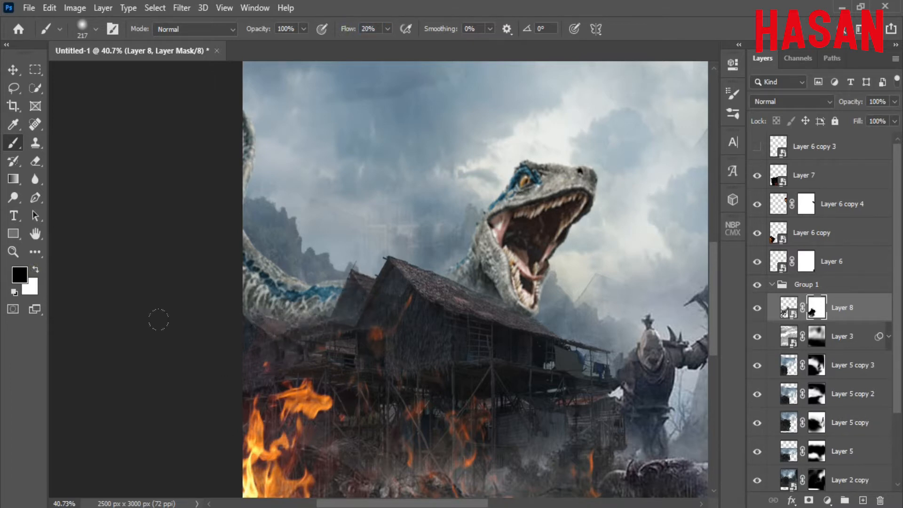
{"action": "mouse_move", "coordinate": [247, 314]}
{"action": "left_mouse_down"}
{"action": "mouse_move", "coordinate": [279, 327]}
{"action": "mouse_move", "coordinate": [285, 378]}
{"action": "mouse_move", "coordinate": [252, 289]}
{"action": "left_mouse_up"}
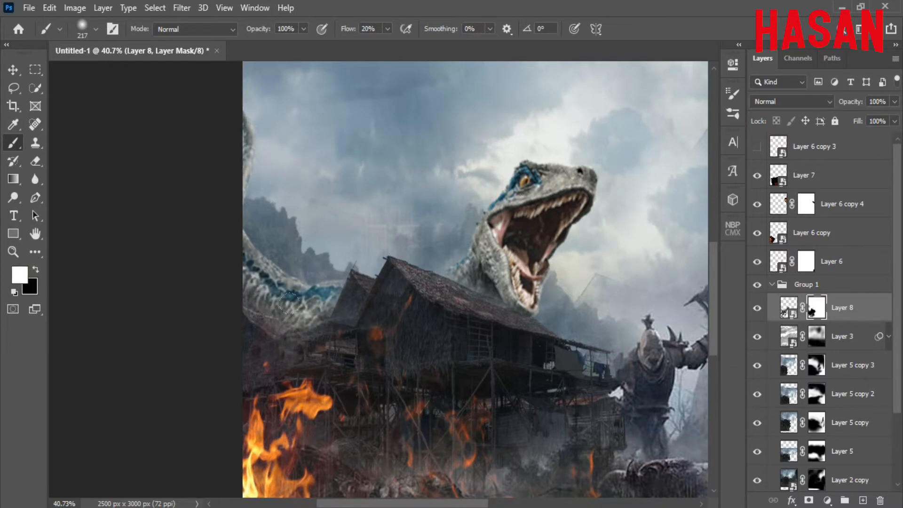
Touch up the raptor's mask around the neck and lower jaw so the thatched roof overlaps them cleanly, using white and black paint.
{"action": "left_click_drag", "start_coordinate": [447, 301], "coordinate": [518, 365]}
{"action": "left_click_drag", "start_coordinate": [548, 315], "coordinate": [301, 315]}
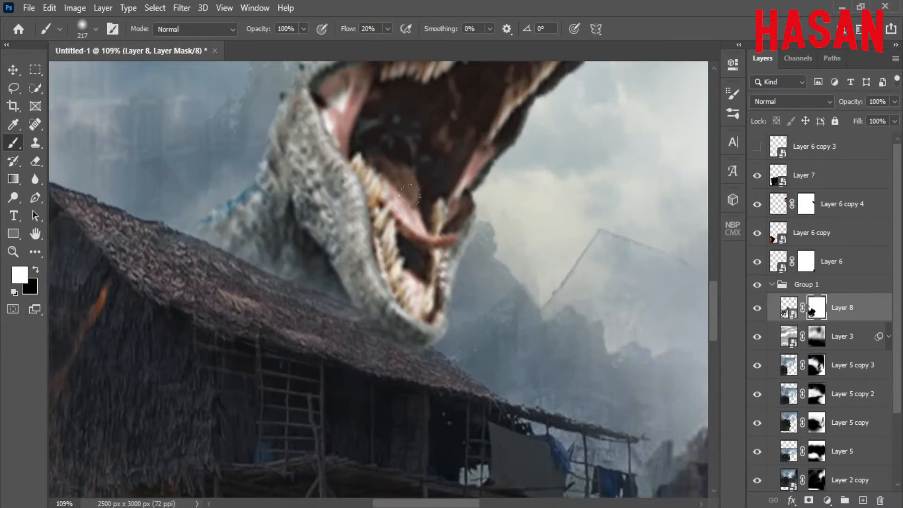
{"action": "left_click", "coordinate": [788, 307], "text": "ctrl"}
{"action": "left_click_drag", "start_coordinate": [303, 350], "coordinate": [295, 316]}
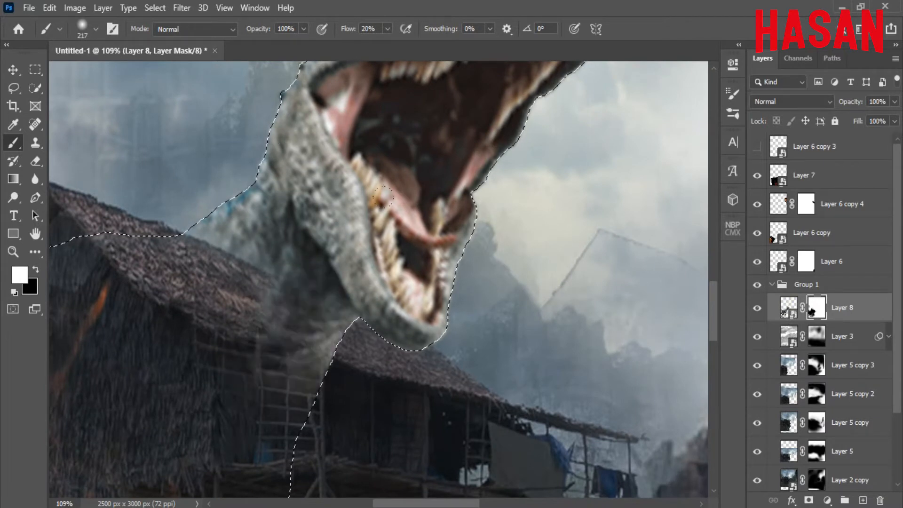
{"action": "key", "text": "ctrl+d"}
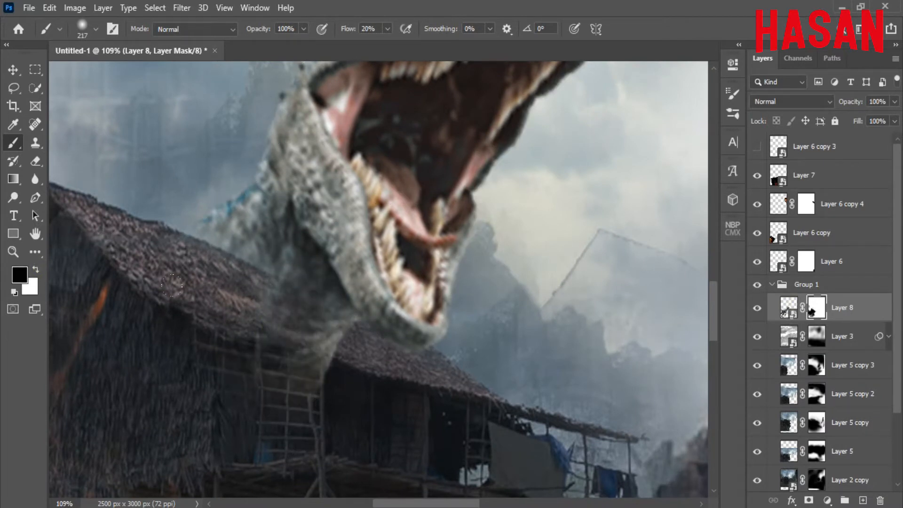
{"action": "mouse_move", "coordinate": [301, 333]}
{"action": "left_mouse_down"}
{"action": "mouse_move", "coordinate": [278, 405]}
{"action": "mouse_move", "coordinate": [298, 331]}
{"action": "mouse_move", "coordinate": [320, 363]}
{"action": "mouse_move", "coordinate": [291, 405]}
{"action": "left_mouse_up"}
{"action": "left_click", "coordinate": [36, 270]}
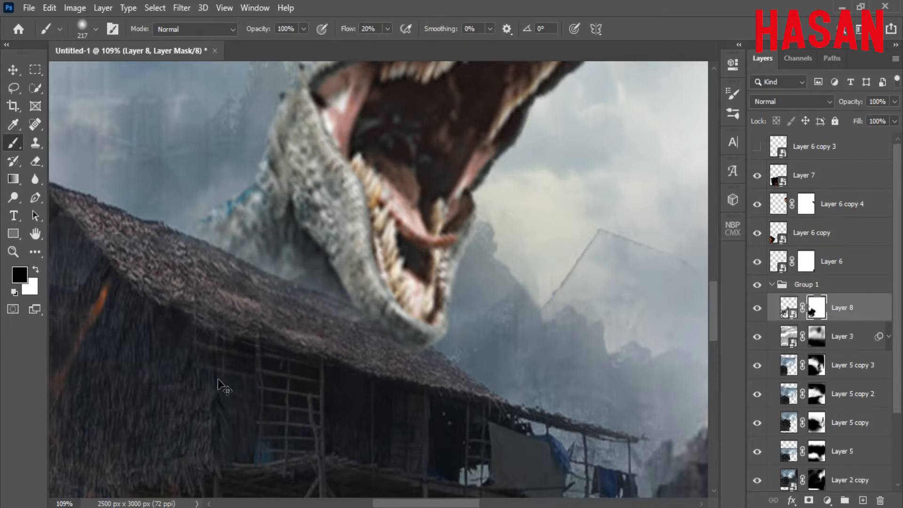
Add an Exposure adjustment clipped to the raptor layer, set its exposure to +2.44, and invert its mask to black.
{"action": "key", "text": "ctrl+0"}
{"action": "left_click", "coordinate": [828, 501]}
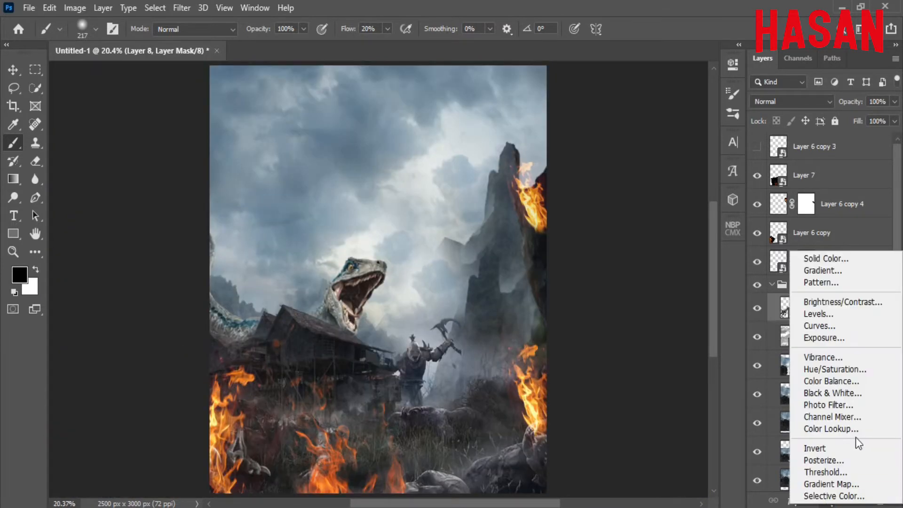
{"action": "left_click", "coordinate": [828, 337]}
{"action": "left_click", "coordinate": [655, 140]}
{"action": "left_click_drag", "start_coordinate": [654, 140], "coordinate": [649, 140]}
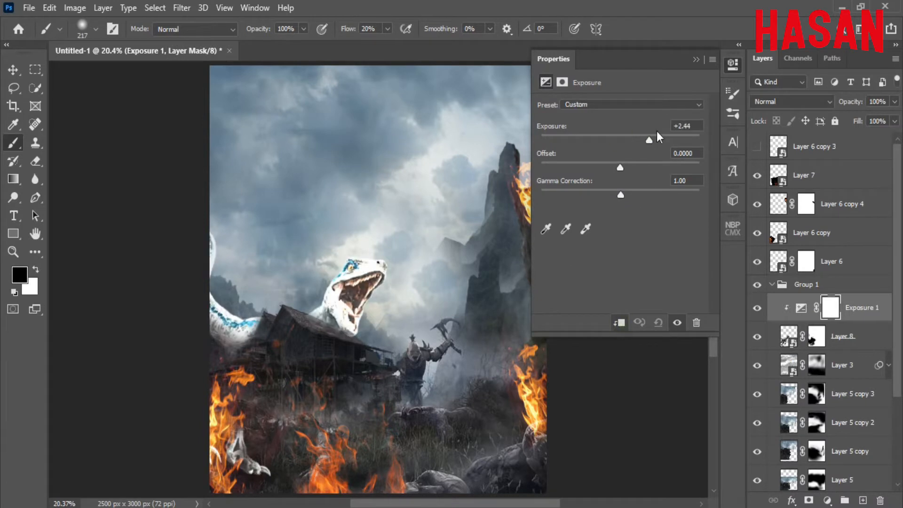
{"action": "double_click", "coordinate": [830, 309]}
{"action": "key", "text": "ctrl+i"}
{"action": "left_click", "coordinate": [696, 59]}
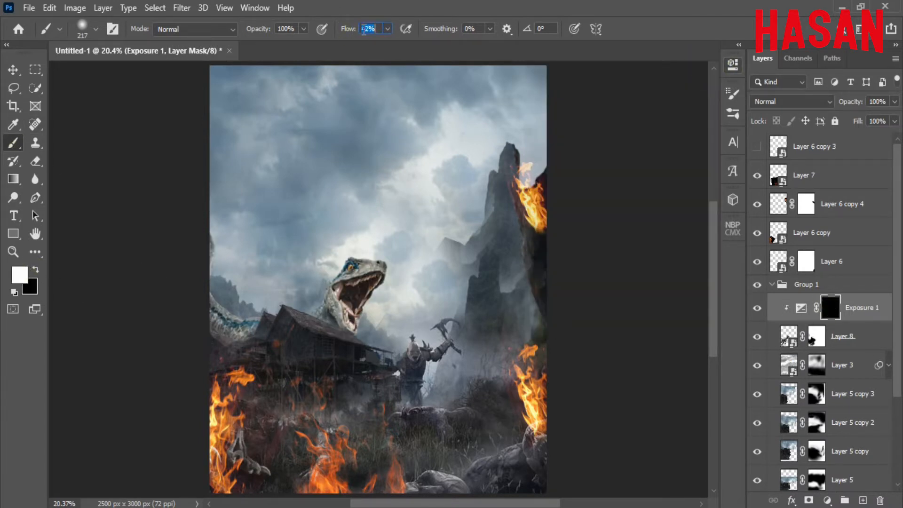
{"action": "key", "text": "Return"}
{"action": "scroll", "coordinate": [399, 252], "scroll_direction": "up", "scroll_amount": 3}
{"action": "mouse_move", "coordinate": [391, 295]}
{"action": "left_mouse_down"}
{"action": "mouse_move", "coordinate": [482, 203]}
{"action": "mouse_move", "coordinate": [420, 296]}
{"action": "mouse_move", "coordinate": [435, 247]}
{"action": "left_mouse_up"}
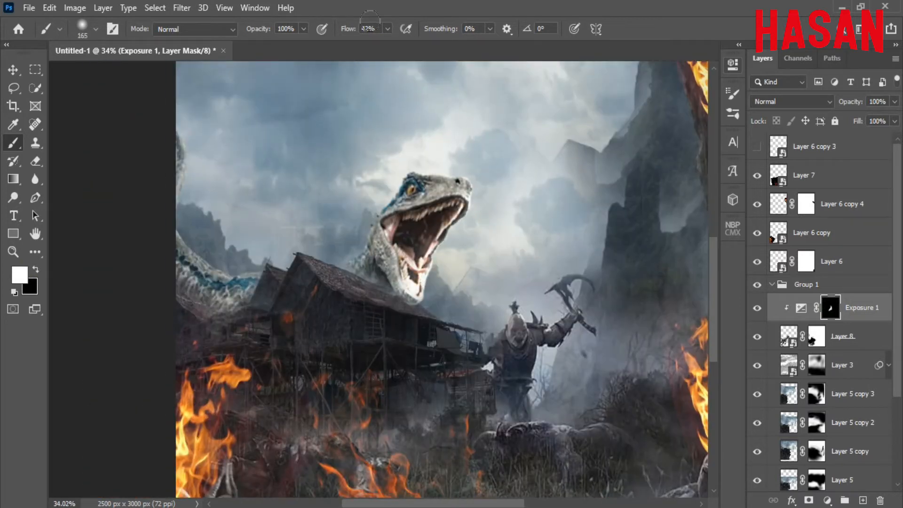
{"action": "key", "text": "ctrl+z"}
Brighten the edges of the raptor's head and jaws by painting white on the Exposure mask at 21% flow, and enlarge the brush to 80.
{"action": "left_click_drag", "start_coordinate": [349, 31], "coordinate": [330, 34]}
{"action": "left_click_drag", "start_coordinate": [469, 155], "coordinate": [457, 238]}
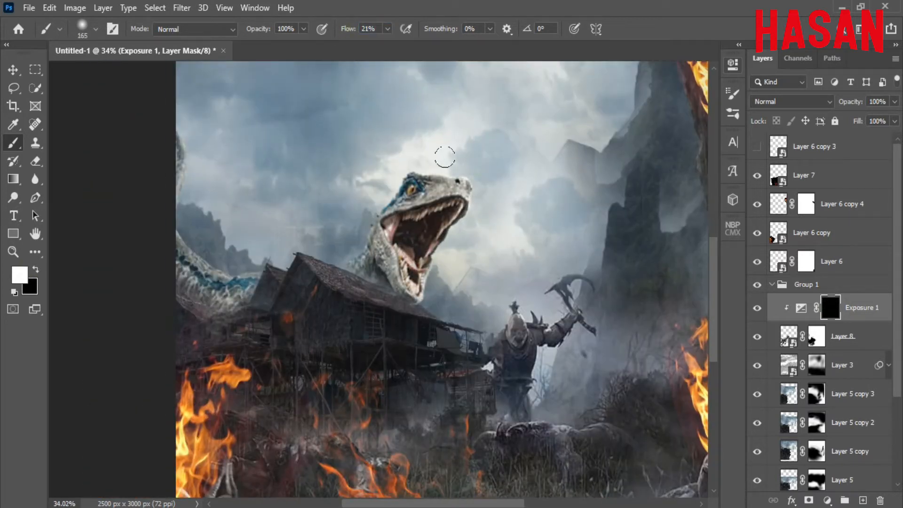
{"action": "mouse_move", "coordinate": [445, 157]}
{"action": "left_mouse_down"}
{"action": "mouse_move", "coordinate": [437, 263]}
{"action": "mouse_move", "coordinate": [485, 160]}
{"action": "left_mouse_up"}
{"action": "left_click_drag", "start_coordinate": [444, 214], "coordinate": [429, 229]}
{"action": "key", "text": "ctrl+0"}
{"action": "left_click", "coordinate": [756, 308]}
{"action": "left_click", "coordinate": [757, 308]}
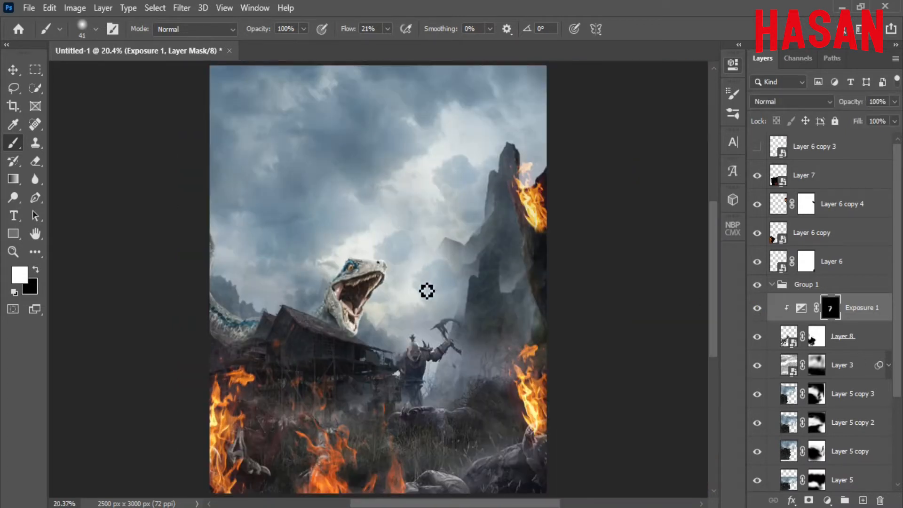
{"action": "key", "text": "bracketright"}
{"action": "key", "text": "bracketright"}
{"action": "key", "text": "bracketright"}
{"action": "key", "text": "bracketright"}
{"action": "scroll", "coordinate": [408, 343], "scroll_direction": "down", "scroll_amount": 1}
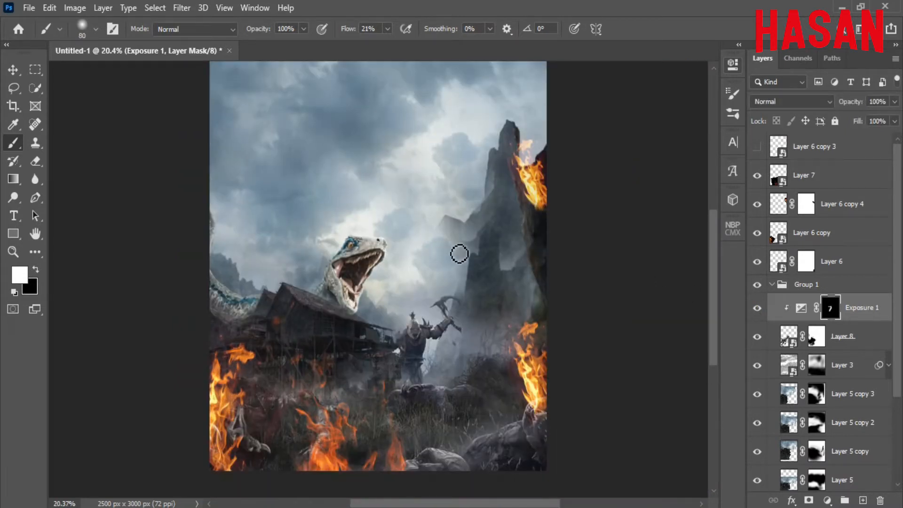
Collapse Group 1, delete the hidden Layer 6 copy 3, and make Layer 7 the active layer.
{"action": "left_click", "coordinate": [771, 284]}
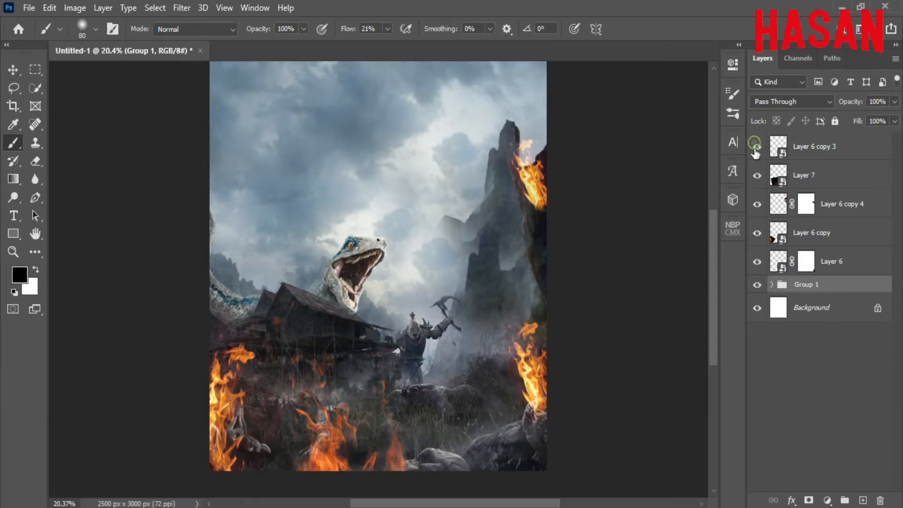
{"action": "left_click", "coordinate": [756, 148]}
{"action": "left_click_drag", "start_coordinate": [842, 146], "coordinate": [879, 500]}
{"action": "left_click", "coordinate": [822, 147]}
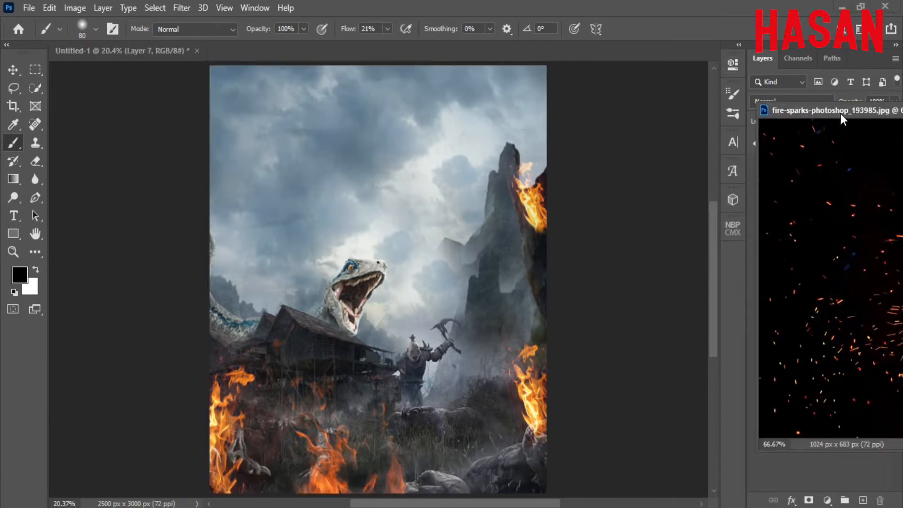
Bring the fire-sparks image into the composite above Layer 7 and set its blend mode to Screen.
{"action": "left_click_drag", "start_coordinate": [841, 114], "coordinate": [635, 119]}
{"action": "left_click", "coordinate": [13, 70]}
{"action": "left_click_drag", "start_coordinate": [754, 243], "coordinate": [445, 229]}
{"action": "left_click_drag", "start_coordinate": [787, 115], "coordinate": [627, 125]}
{"action": "left_click", "coordinate": [794, 124]}
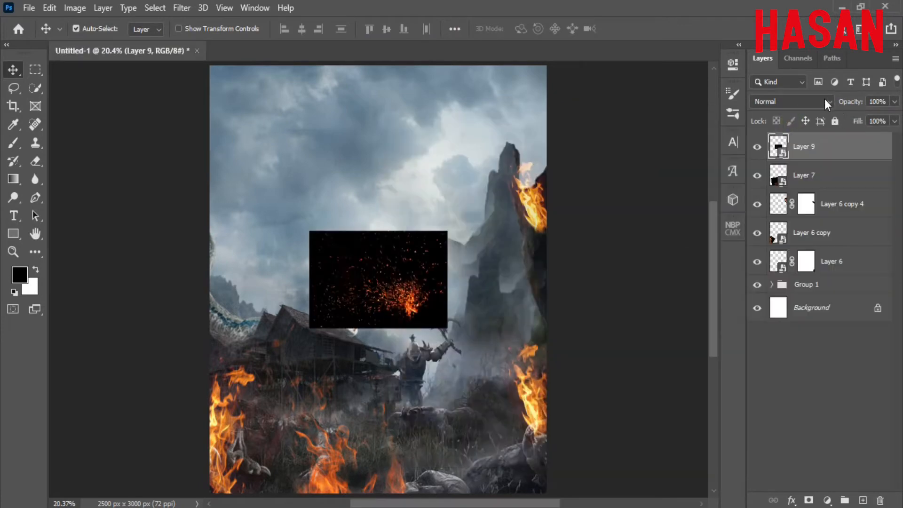
{"action": "left_click", "coordinate": [824, 101]}
{"action": "left_click", "coordinate": [794, 218]}
Enlarge the sparks layer to about 267% and position it over the burning ground along the lower part of the scene.
{"action": "key", "text": "ctrl+t"}
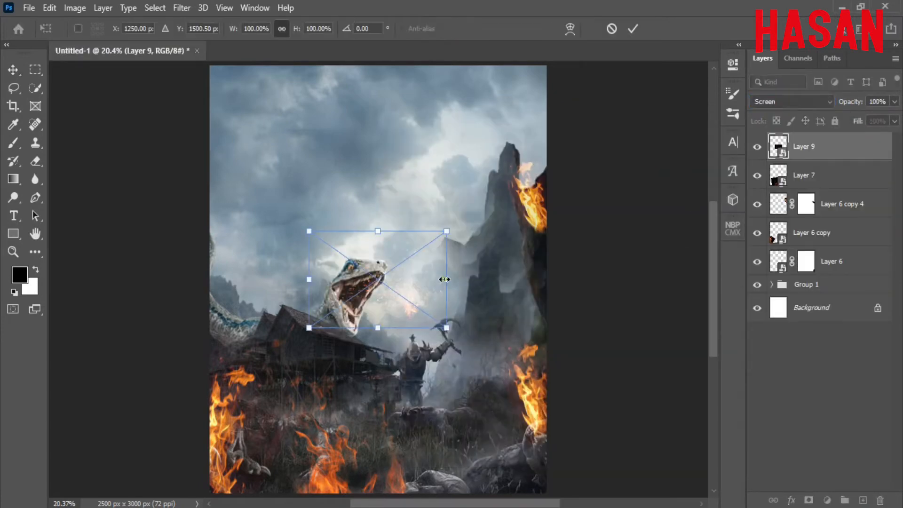
{"action": "left_click_drag", "start_coordinate": [448, 279], "coordinate": [464, 279]}
{"action": "left_click_drag", "start_coordinate": [442, 287], "coordinate": [443, 445]}
{"action": "left_click_drag", "start_coordinate": [465, 436], "coordinate": [611, 435]}
{"action": "scroll", "coordinate": [483, 395], "scroll_direction": "down", "scroll_amount": 1}
{"action": "key", "text": "ctrl+minus"}
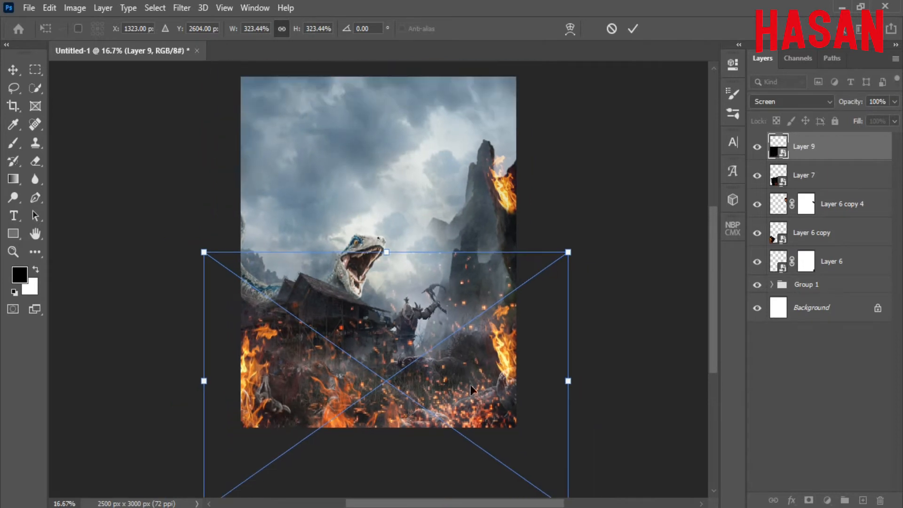
{"action": "left_click_drag", "start_coordinate": [447, 386], "coordinate": [468, 447]}
{"action": "left_click_drag", "start_coordinate": [582, 445], "coordinate": [540, 439]}
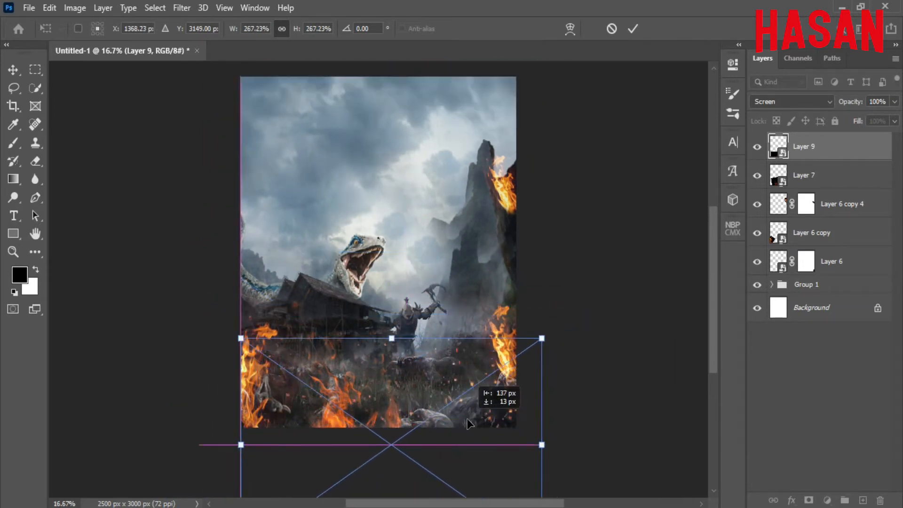
{"action": "key", "text": "Return"}
{"action": "scroll", "coordinate": [496, 290], "scroll_direction": "up", "scroll_amount": 1, "text": "alt"}
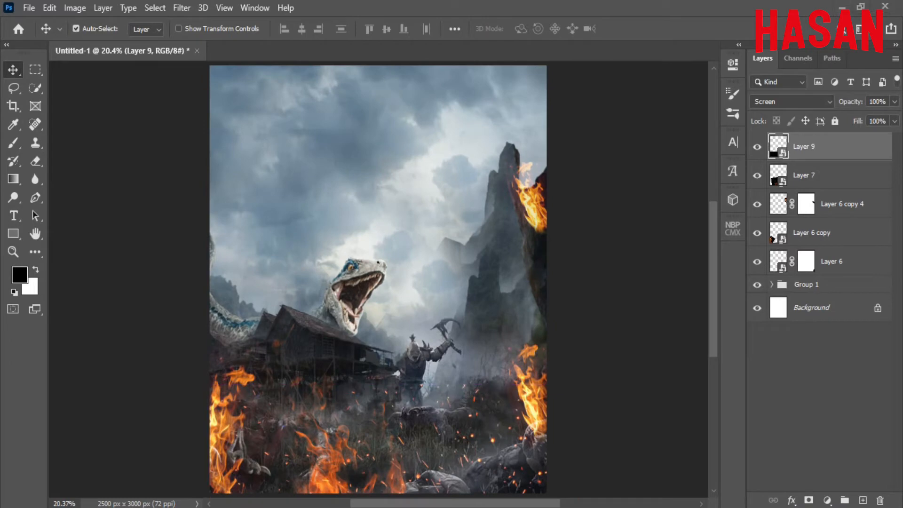
Bring the cut-out woman in the red kimono into the composite and place her layer directly above Group 1.
{"action": "key", "text": "ctrl+Tab"}
{"action": "left_click_drag", "start_coordinate": [828, 60], "coordinate": [653, 62]}
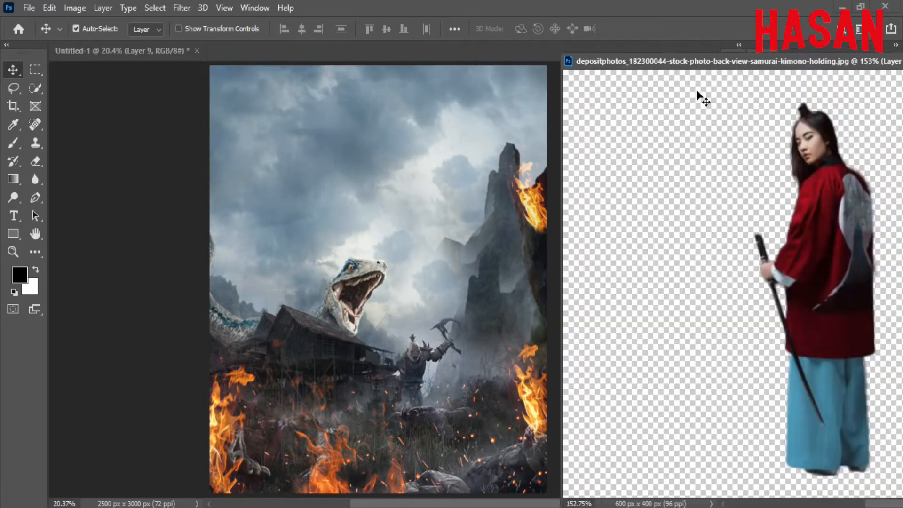
{"action": "left_click_drag", "start_coordinate": [829, 242], "coordinate": [470, 244]}
{"action": "left_click_drag", "start_coordinate": [789, 62], "coordinate": [491, 63]}
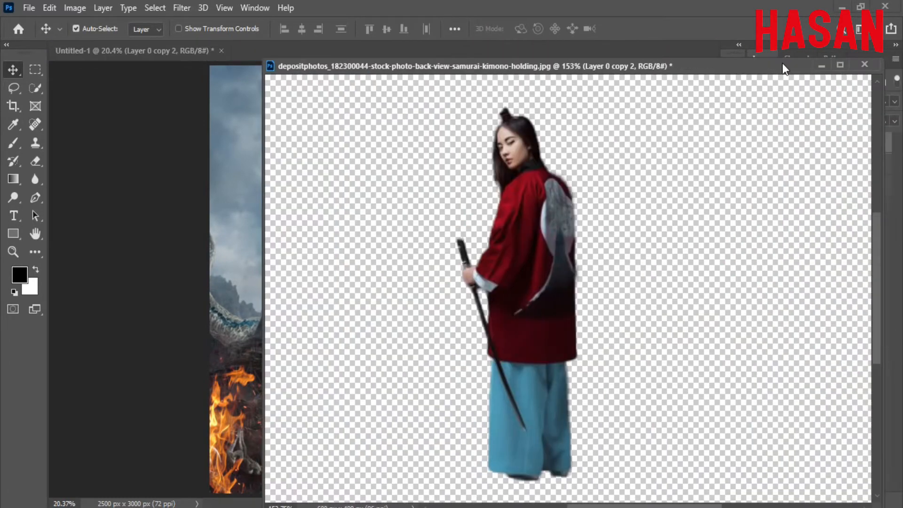
{"action": "left_click", "coordinate": [820, 63]}
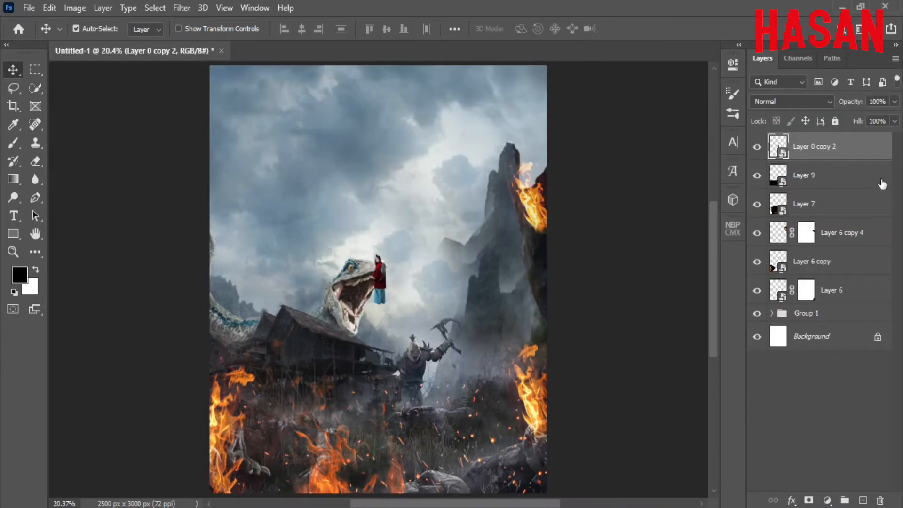
{"action": "left_click_drag", "start_coordinate": [870, 147], "coordinate": [844, 304]}
Enlarge the kimono woman and stand her on the foreground rocks in front of the horned warrior.
{"action": "key", "text": "ctrl+t"}
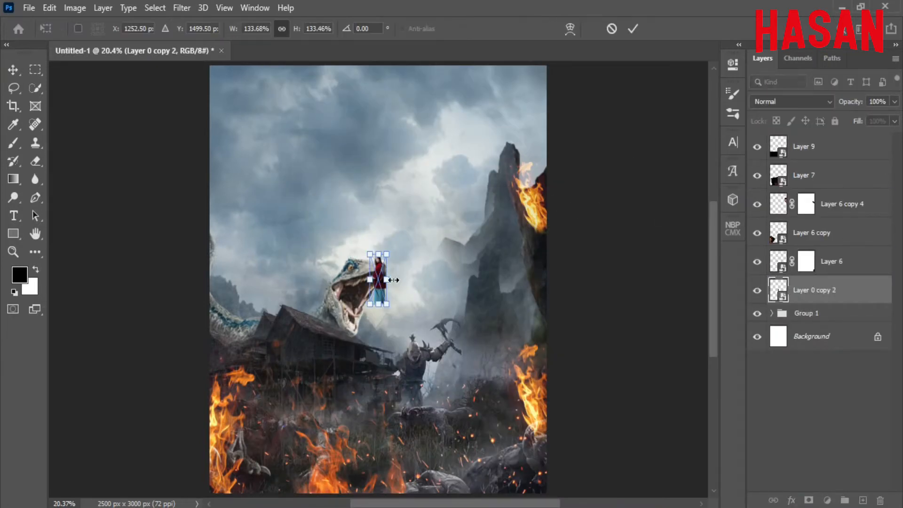
{"action": "left_click_drag", "start_coordinate": [387, 280], "coordinate": [440, 330]}
{"action": "left_click_drag", "start_coordinate": [434, 310], "coordinate": [476, 411]}
{"action": "left_click", "coordinate": [633, 29]}
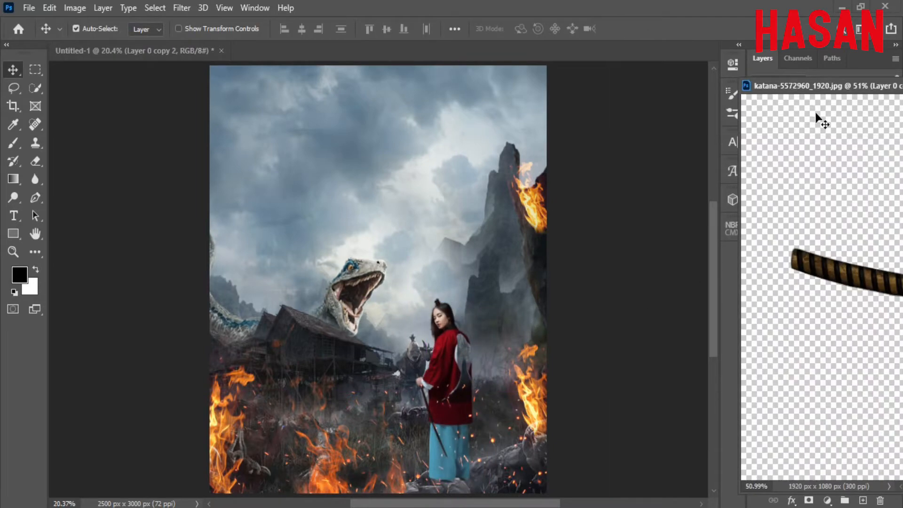
Bring the cut-out katana from its open image into the composite, on a layer above the woman.
{"action": "left_click_drag", "start_coordinate": [821, 86], "coordinate": [743, 82]}
{"action": "left_click_drag", "start_coordinate": [792, 255], "coordinate": [450, 346]}
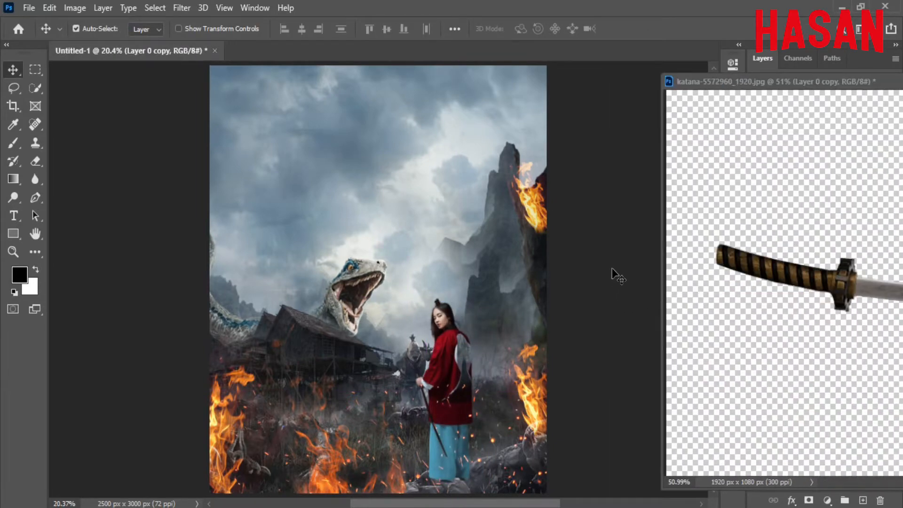
{"action": "left_click_drag", "start_coordinate": [826, 81], "coordinate": [681, 94]}
{"action": "left_click", "coordinate": [878, 90]}
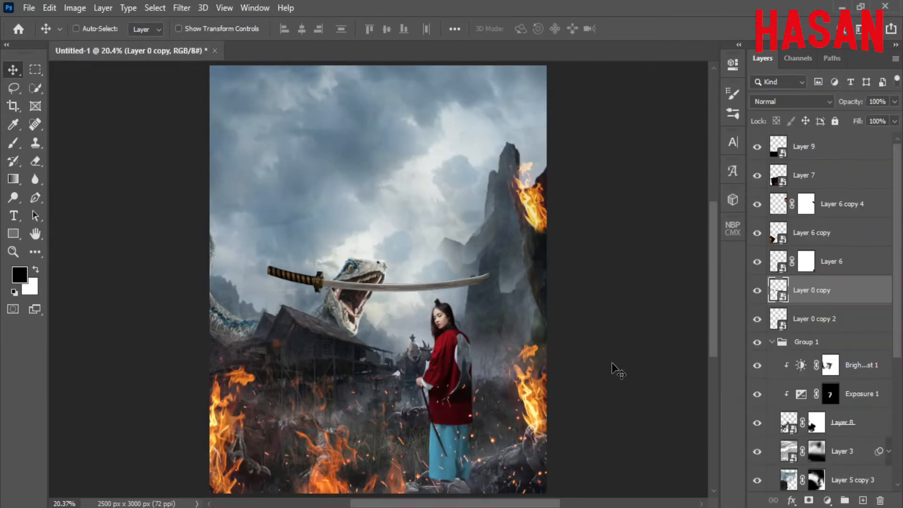
Rotate the katana to 55.26°, scale it down to about 267%, and move it over the sword the woman is holding.
{"action": "scroll", "coordinate": [413, 335], "scroll_direction": "up", "scroll_amount": 5}
{"action": "key", "text": "ctrl+t"}
{"action": "scroll", "coordinate": [473, 346], "scroll_direction": "down", "scroll_amount": 2}
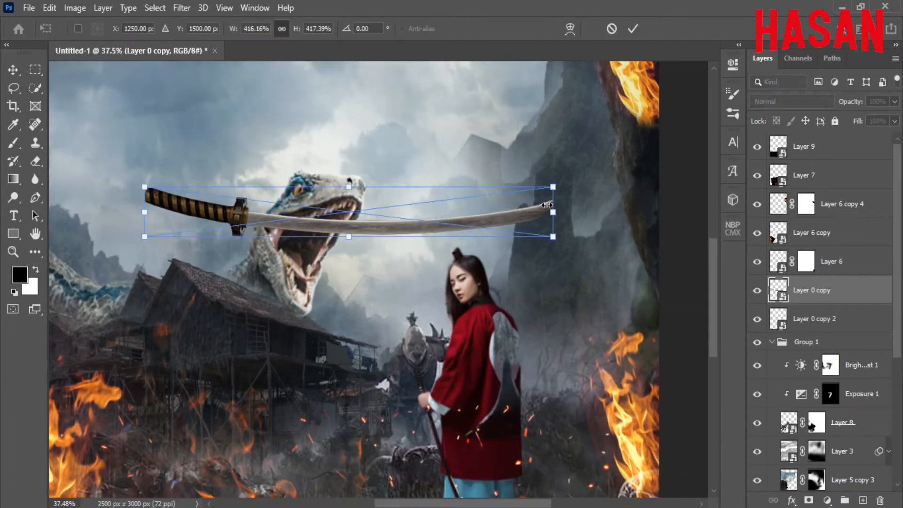
{"action": "left_click_drag", "start_coordinate": [570, 247], "coordinate": [487, 401]}
{"action": "scroll", "coordinate": [446, 329], "scroll_direction": "down", "scroll_amount": 1}
{"action": "left_click_drag", "start_coordinate": [400, 265], "coordinate": [520, 283]}
{"action": "scroll", "coordinate": [520, 283], "scroll_direction": "down", "scroll_amount": 3}
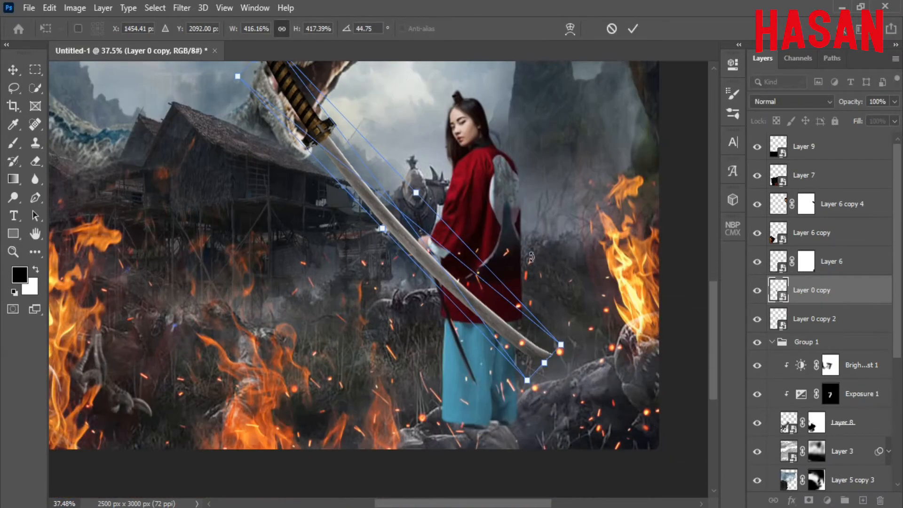
{"action": "left_click_drag", "start_coordinate": [568, 378], "coordinate": [515, 435]}
{"action": "left_click_drag", "start_coordinate": [444, 256], "coordinate": [444, 243]}
{"action": "left_click_drag", "start_coordinate": [419, 195], "coordinate": [447, 316]}
{"action": "left_click_drag", "start_coordinate": [398, 292], "coordinate": [419, 276]}
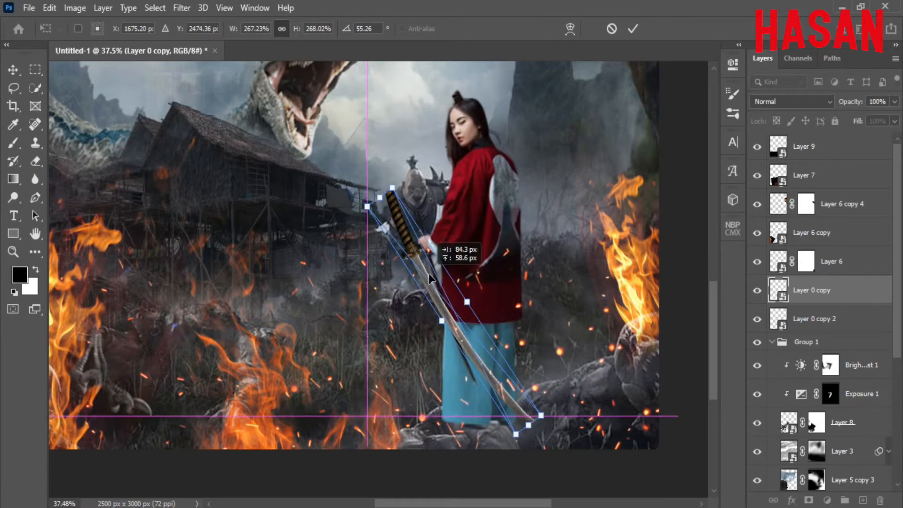
Scale the katana to about 184%, rotate it to 68.46°, and position its handle over the woman's hand.
{"action": "left_click_drag", "start_coordinate": [467, 301], "coordinate": [440, 291]}
{"action": "left_click_drag", "start_coordinate": [445, 300], "coordinate": [446, 305]}
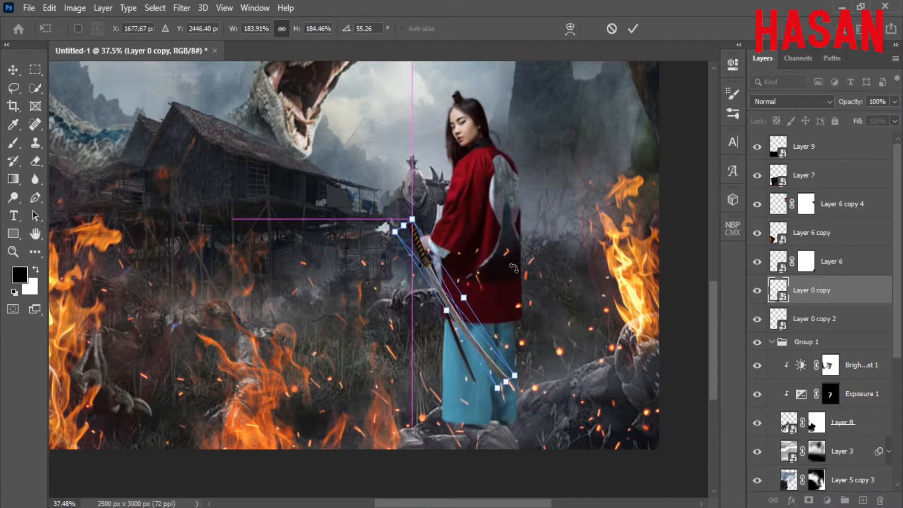
{"action": "left_click_drag", "start_coordinate": [513, 268], "coordinate": [516, 408]}
{"action": "scroll", "coordinate": [486, 301], "scroll_direction": "up", "scroll_amount": 6}
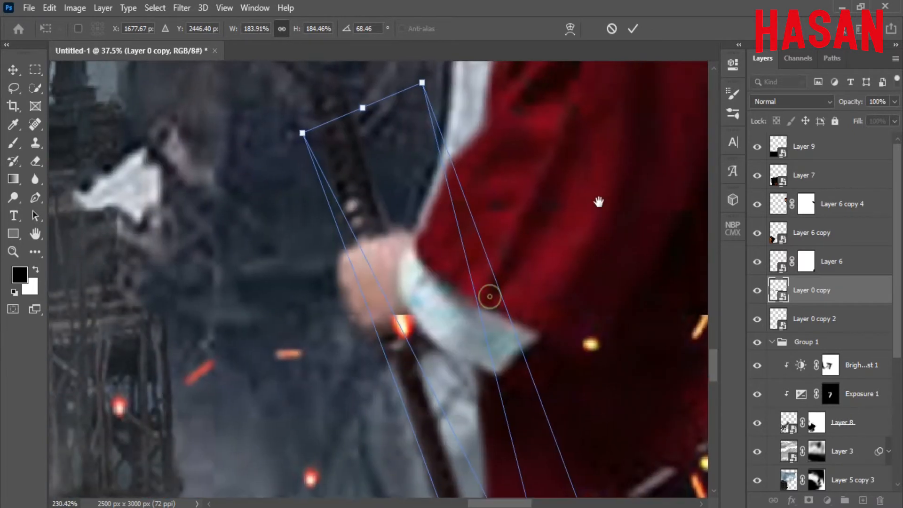
{"action": "left_click_drag", "start_coordinate": [435, 266], "coordinate": [376, 254]}
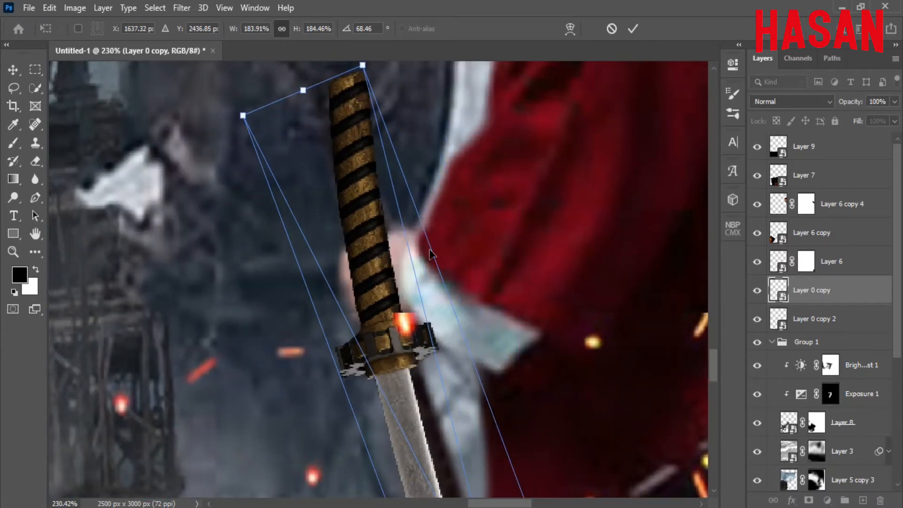
{"action": "scroll", "coordinate": [374, 251], "scroll_direction": "down", "scroll_amount": 6}
{"action": "scroll", "coordinate": [486, 332], "scroll_direction": "up", "scroll_amount": 4}
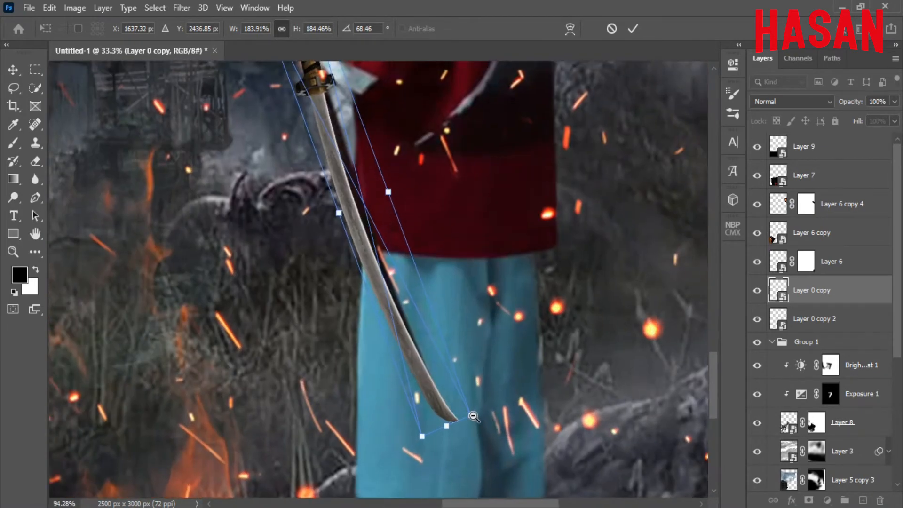
Warp the katana's blade slightly so it covers the woman's original sword, and apply the transformation.
{"action": "scroll", "coordinate": [469, 355], "scroll_direction": "down", "scroll_amount": 1}
{"action": "right_click", "coordinate": [457, 370]}
{"action": "left_click", "coordinate": [489, 279]}
{"action": "left_click_drag", "start_coordinate": [439, 341], "coordinate": [443, 340]}
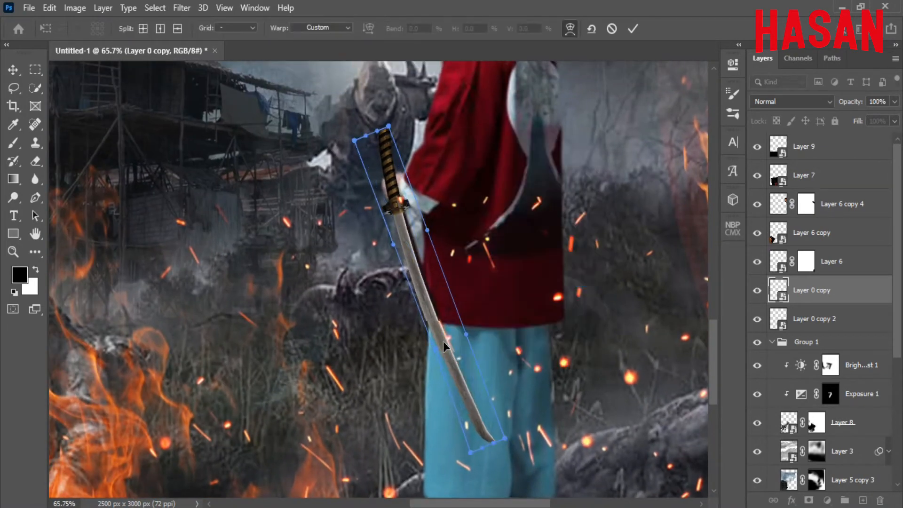
{"action": "left_click_drag", "start_coordinate": [409, 250], "coordinate": [413, 254]}
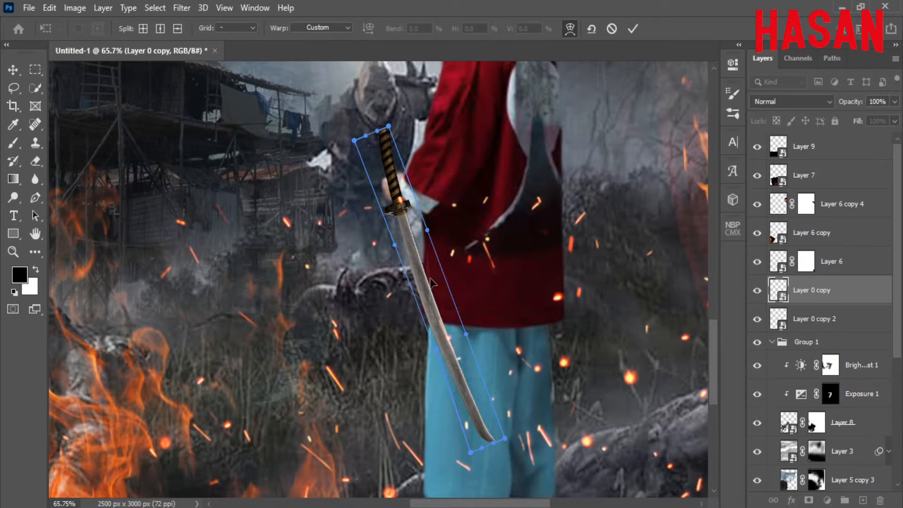
{"action": "left_click", "coordinate": [633, 29]}
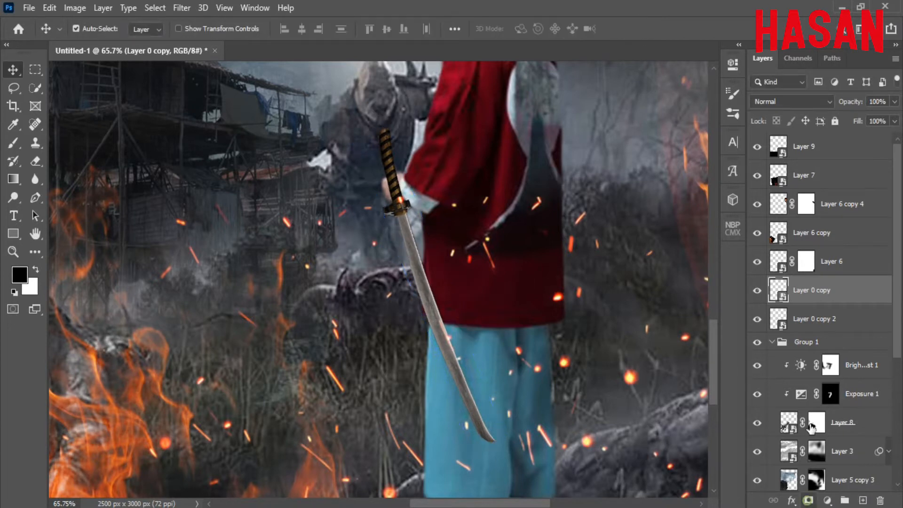
Add a mask to the katana layer and, using the woman's outline as a selection, paint the handle away over her fingers.
{"action": "left_click", "coordinate": [808, 500]}
{"action": "scroll", "coordinate": [394, 201], "scroll_direction": "up", "scroll_amount": 4}
{"action": "left_click", "coordinate": [13, 143]}
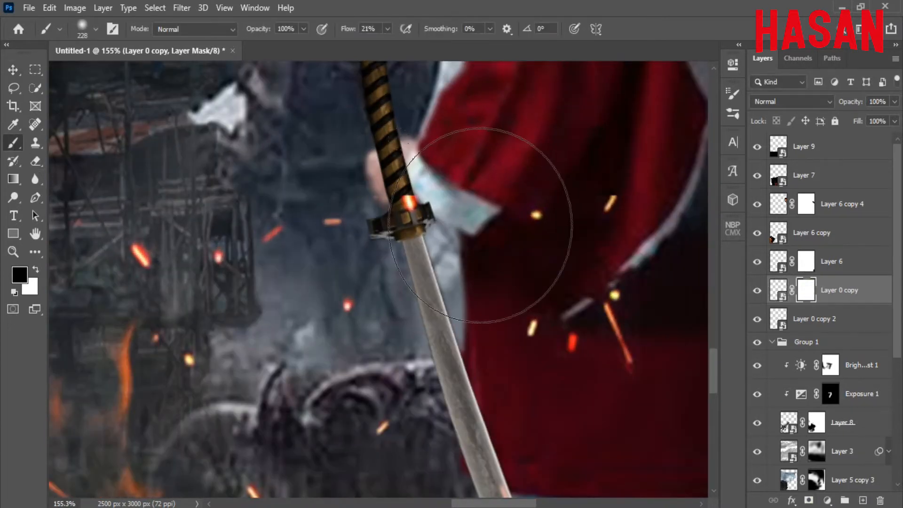
{"action": "left_click_drag", "start_coordinate": [494, 235], "coordinate": [424, 236]}
{"action": "mouse_move", "coordinate": [392, 158]}
{"action": "left_mouse_down"}
{"action": "mouse_move", "coordinate": [406, 145]}
{"action": "mouse_move", "coordinate": [370, 177]}
{"action": "mouse_move", "coordinate": [417, 182]}
{"action": "left_mouse_up"}
{"action": "left_click", "coordinate": [778, 318], "text": "ctrl"}
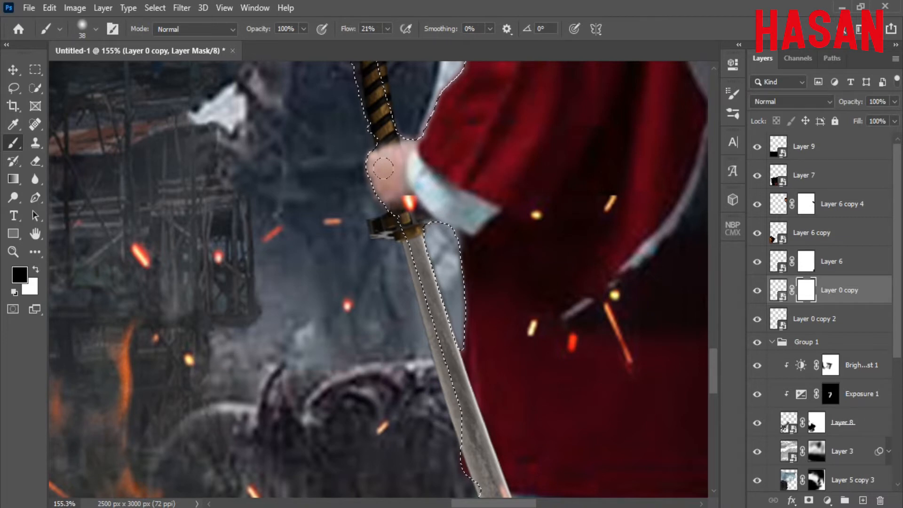
{"action": "left_click", "coordinate": [154, 8]}
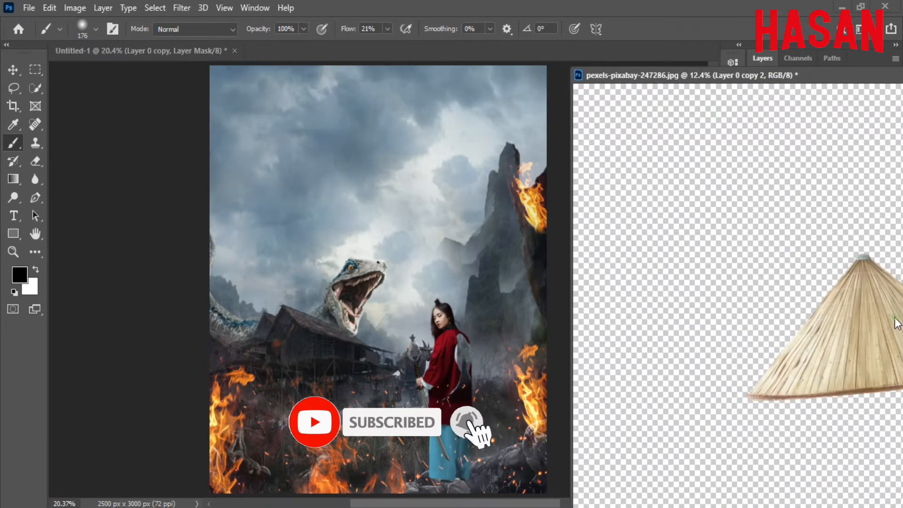
Bring the cut-out conical straw hat from its open image into the composite, directly above the katana layer.
{"action": "left_click", "coordinate": [897, 323]}
{"action": "left_click", "coordinate": [489, 213]}
{"action": "key", "text": "v"}
{"action": "left_click_drag", "start_coordinate": [610, 318], "coordinate": [624, 269]}
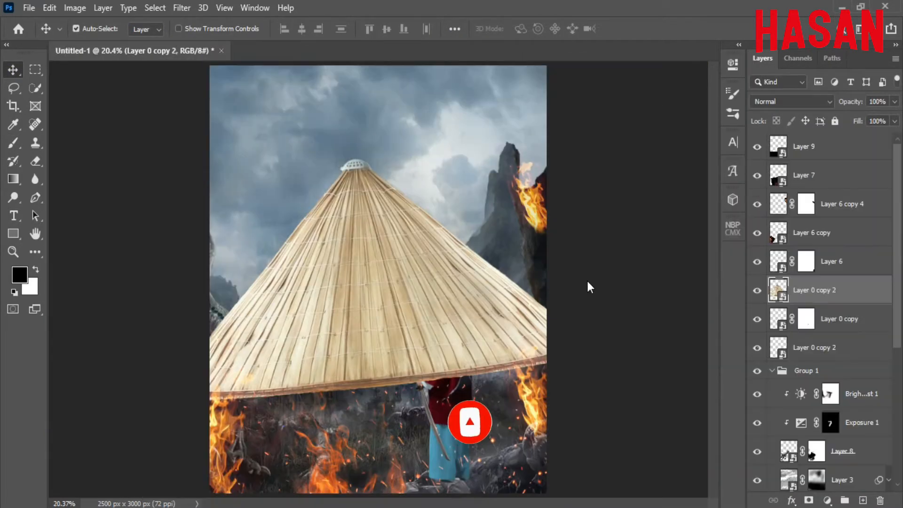
Scale the straw hat down to 9.20%, rotate it to -5.06°, and move it onto the woman's head.
{"action": "key", "text": "ctrl+t"}
{"action": "left_click_drag", "start_coordinate": [591, 280], "coordinate": [441, 290]}
{"action": "key", "text": "ctrl+plus"}
{"action": "key", "text": "ctrl+plus"}
{"action": "key", "text": "ctrl+plus"}
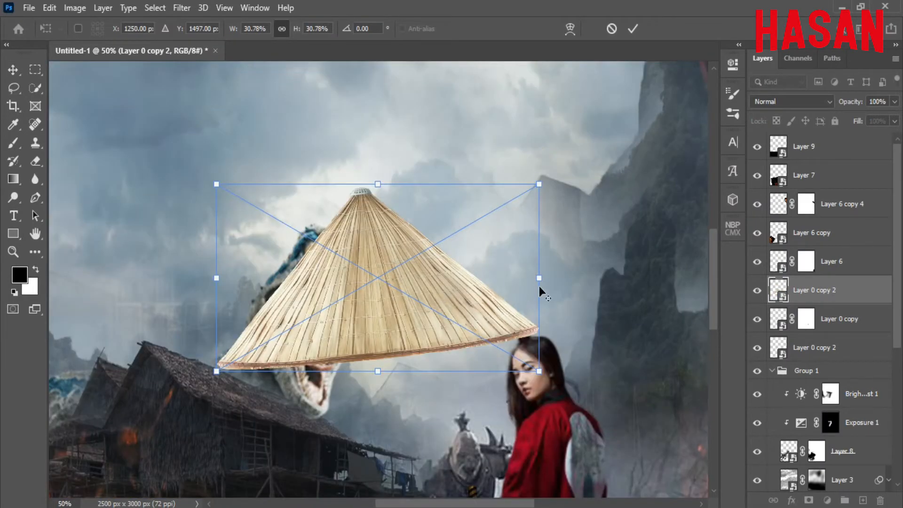
{"action": "left_click_drag", "start_coordinate": [540, 281], "coordinate": [465, 278]}
{"action": "left_click_drag", "start_coordinate": [386, 282], "coordinate": [549, 328]}
{"action": "left_click_drag", "start_coordinate": [630, 325], "coordinate": [546, 342]}
{"action": "left_click_drag", "start_coordinate": [601, 307], "coordinate": [597, 297]}
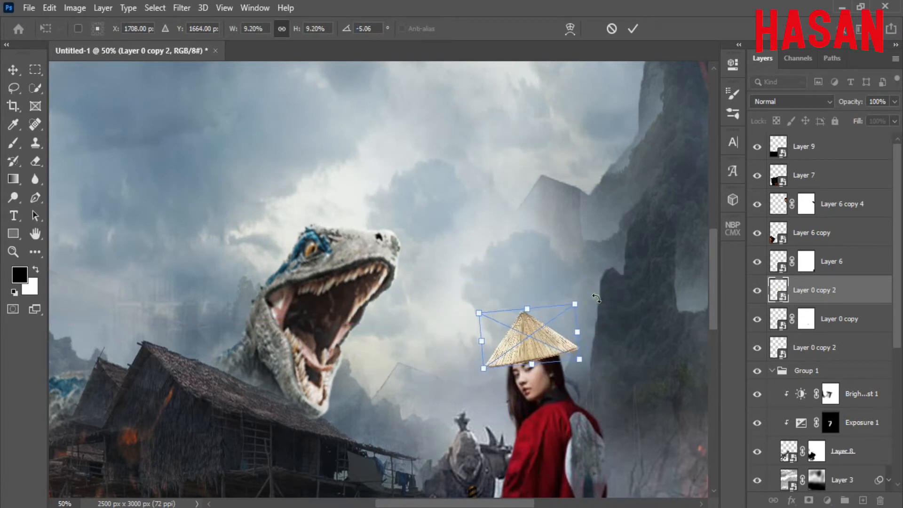
Lower the hat onto the woman's head, reduce it to 8.84%, and apply the transformation.
{"action": "left_click_drag", "start_coordinate": [547, 341], "coordinate": [543, 349]}
{"action": "key", "text": "ctrl+0"}
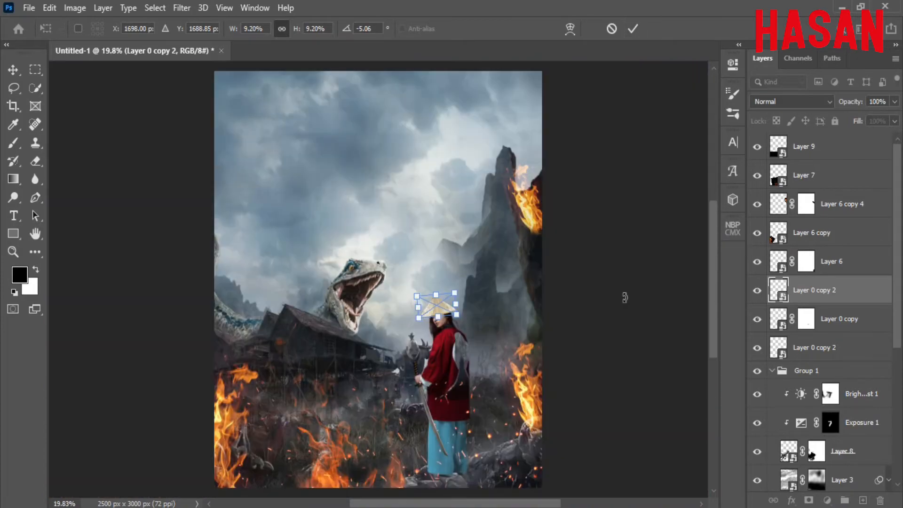
{"action": "left_click_drag", "start_coordinate": [447, 333], "coordinate": [485, 324]}
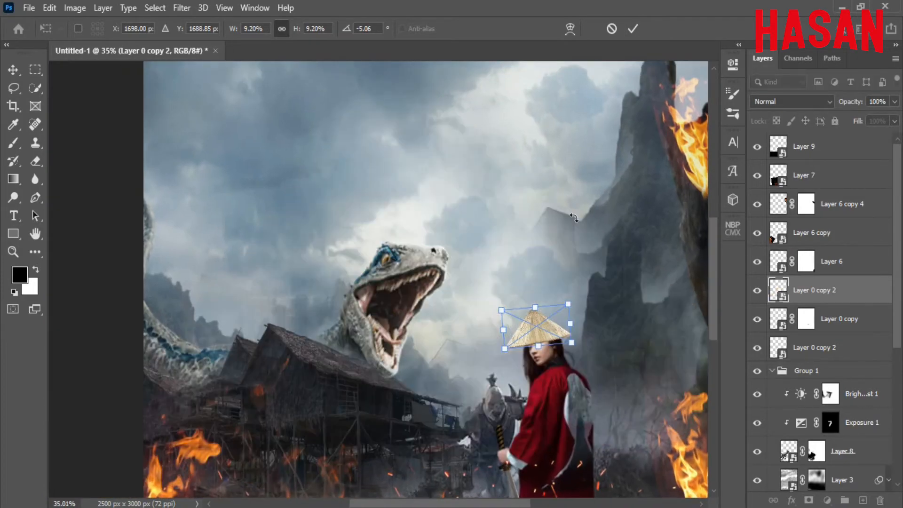
{"action": "left_click_drag", "start_coordinate": [556, 326], "coordinate": [608, 318]}
{"action": "left_click_drag", "start_coordinate": [492, 345], "coordinate": [501, 345]}
{"action": "left_click", "coordinate": [632, 29]}
{"action": "key", "text": "ctrl+0"}
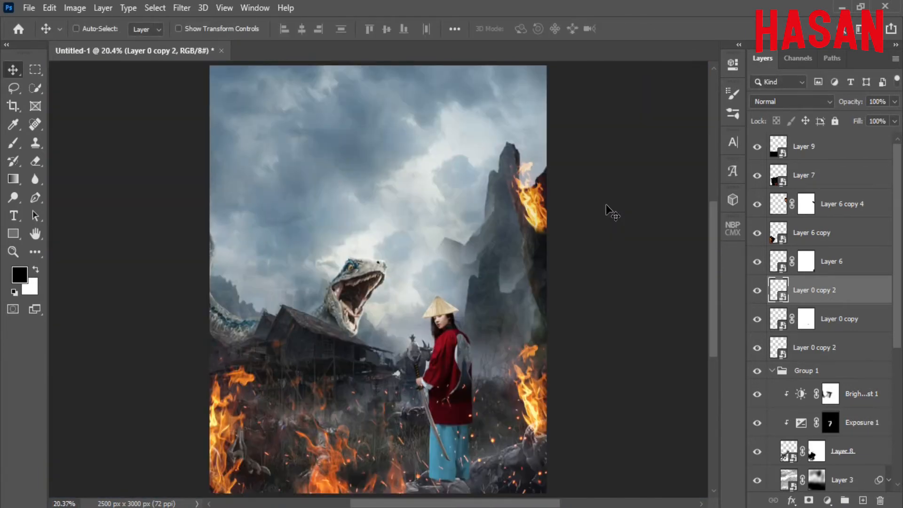
Clip a Brightness/Contrast adjustment to the straw hat, raising contrast to 24 and lowering brightness.
{"action": "key", "text": "ctrl+plus"}
{"action": "key", "text": "ctrl+plus"}
{"action": "key", "text": "ctrl+plus"}
{"action": "left_click_drag", "start_coordinate": [630, 337], "coordinate": [428, 180]}
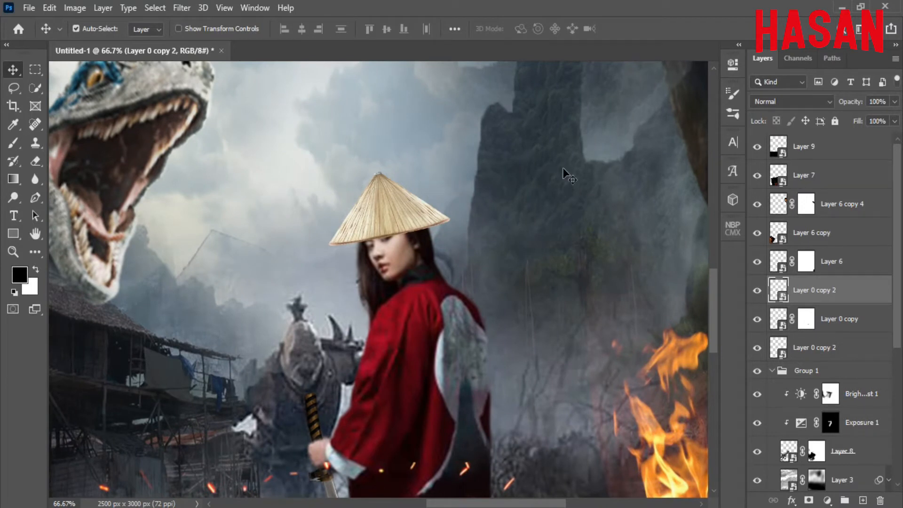
{"action": "left_click", "coordinate": [827, 501]}
{"action": "left_click", "coordinate": [851, 300]}
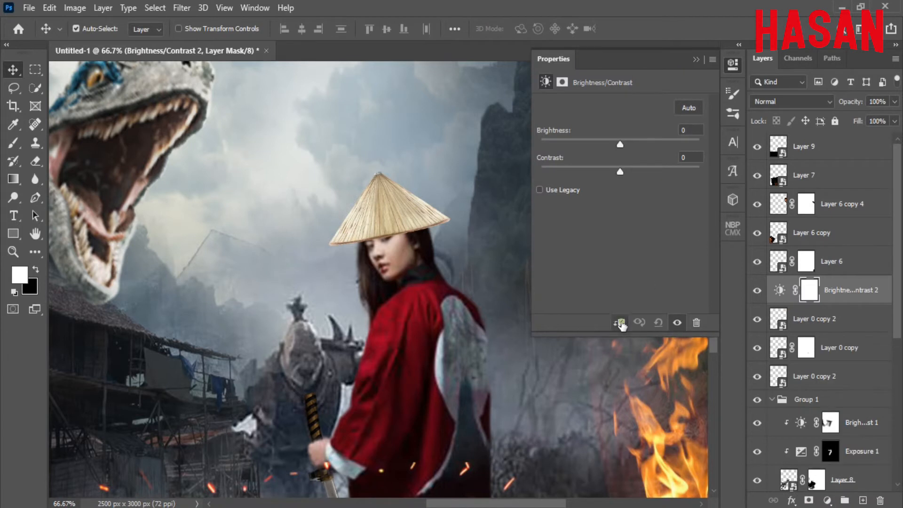
{"action": "left_click", "coordinate": [620, 325]}
{"action": "left_click", "coordinate": [594, 143]}
{"action": "left_click", "coordinate": [640, 171]}
{"action": "left_click", "coordinate": [633, 145]}
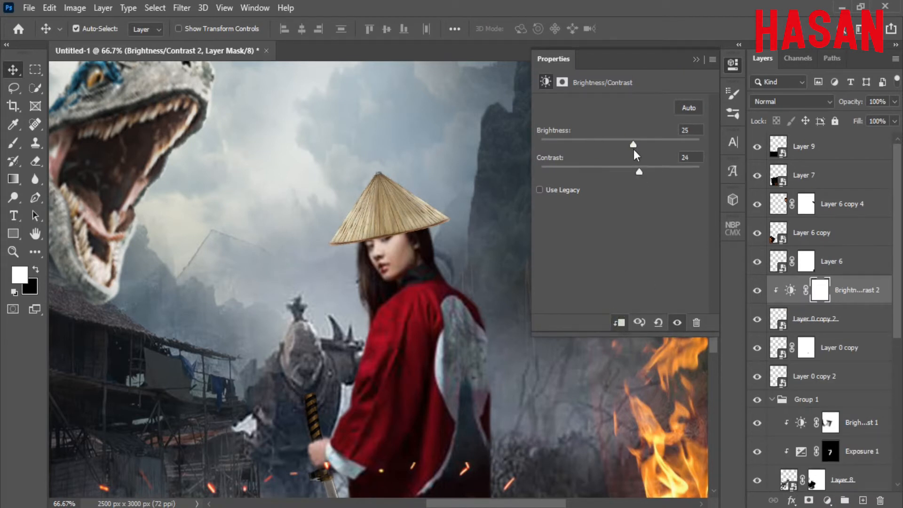
{"action": "left_click_drag", "start_coordinate": [633, 149], "coordinate": [598, 142]}
{"action": "left_click", "coordinate": [696, 59]}
Clip a Color Balance adjustment to the straw hat and shift its midtones toward blue.
{"action": "left_click", "coordinate": [826, 500]}
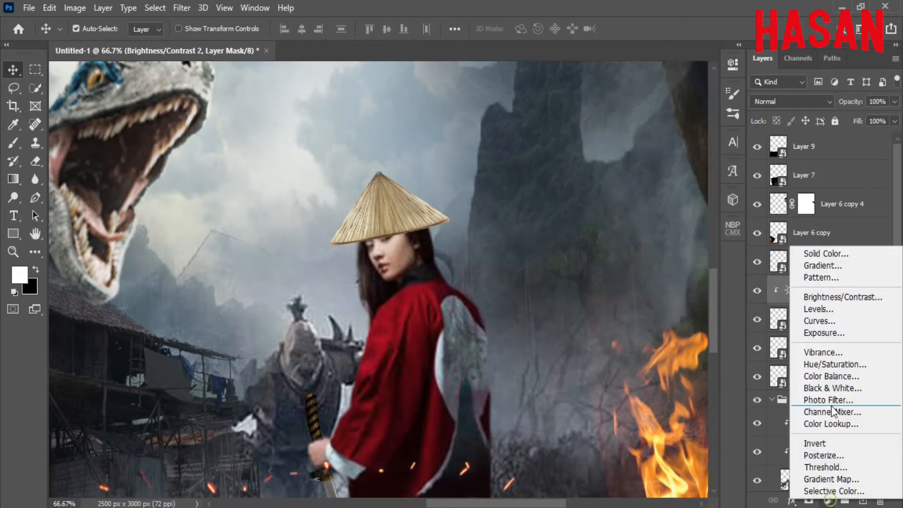
{"action": "left_click", "coordinate": [830, 376]}
{"action": "left_click", "coordinate": [602, 183]}
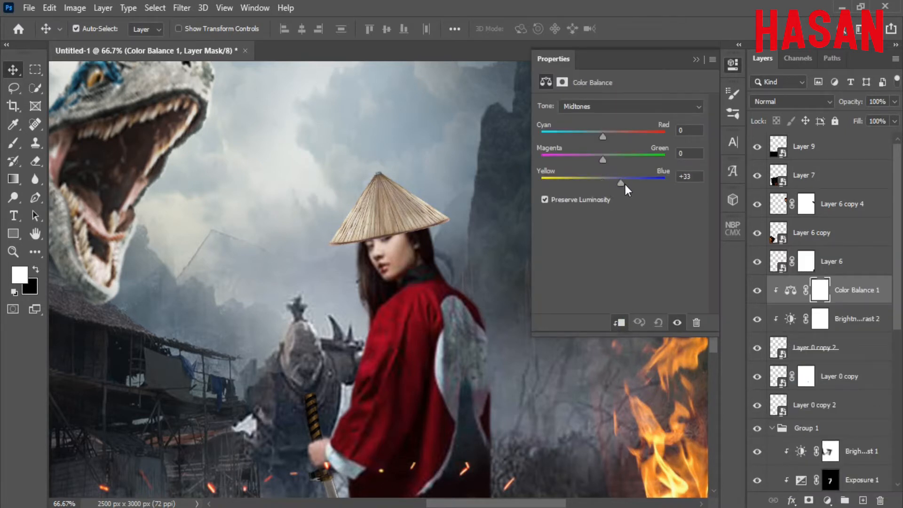
{"action": "left_click_drag", "start_coordinate": [625, 185], "coordinate": [627, 184]}
{"action": "left_click_drag", "start_coordinate": [605, 137], "coordinate": [601, 162]}
{"action": "left_click", "coordinate": [696, 59]}
Scale the straw hat down to 8.09% and reposition it on the woman's head.
{"action": "key", "text": "ctrl+0"}
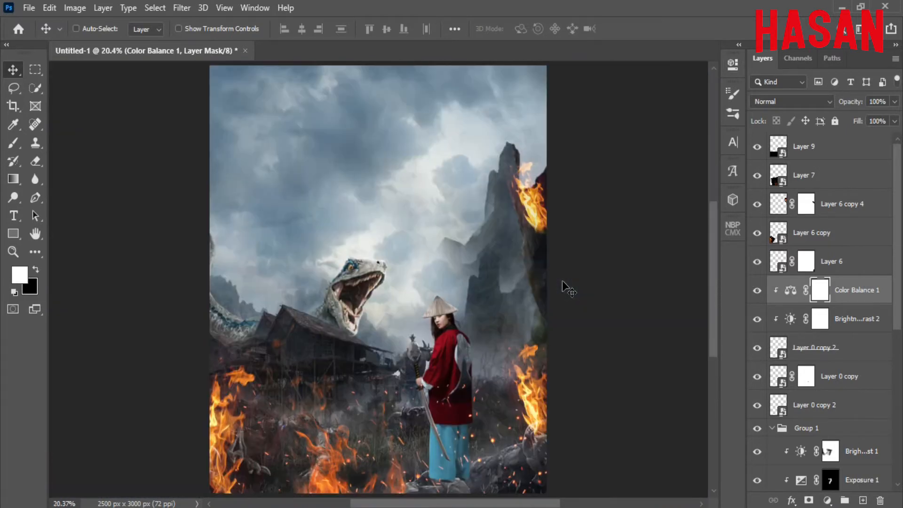
{"action": "left_click_drag", "start_coordinate": [443, 313], "coordinate": [548, 336]}
{"action": "left_click", "coordinate": [824, 349]}
{"action": "key", "text": "ctrl+t"}
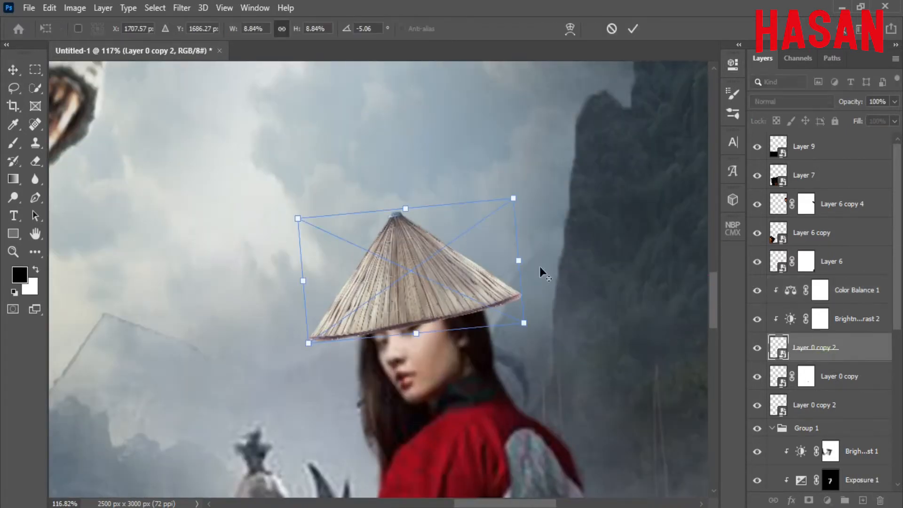
{"action": "left_click_drag", "start_coordinate": [518, 260], "coordinate": [509, 260]}
{"action": "left_click_drag", "start_coordinate": [416, 291], "coordinate": [416, 294]}
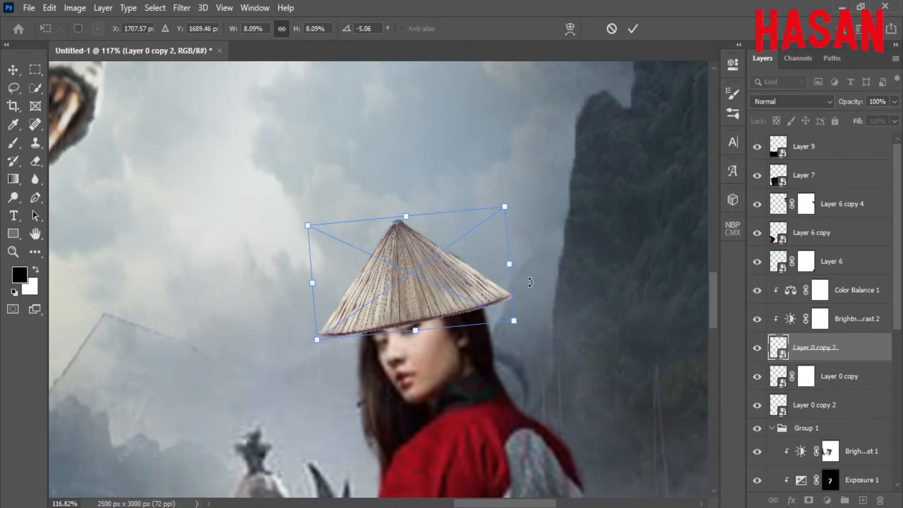
{"action": "left_click", "coordinate": [633, 28]}
Check the woman's layer under the hat and nudge the hat slightly upward on her head.
{"action": "left_click", "coordinate": [800, 407]}
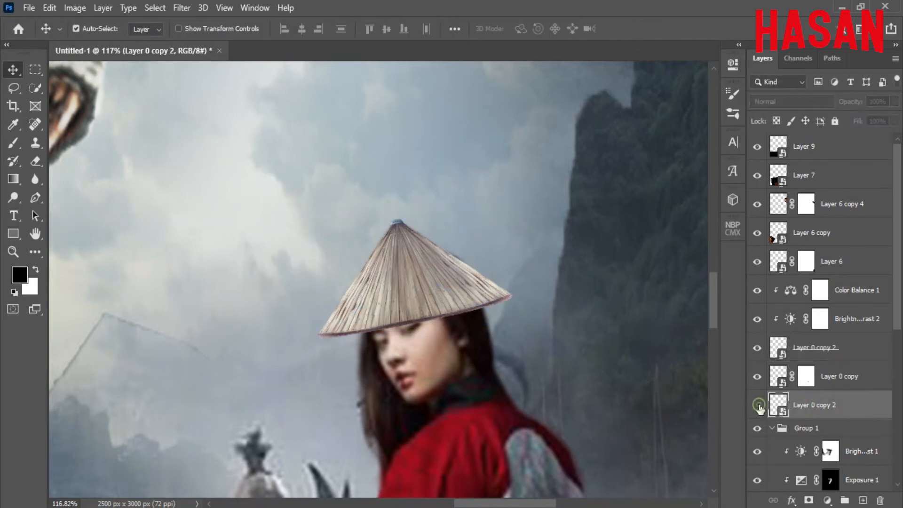
{"action": "left_click", "coordinate": [758, 405]}
{"action": "left_click_drag", "start_coordinate": [409, 279], "coordinate": [408, 273]}
{"action": "key", "text": "ctrl+0"}
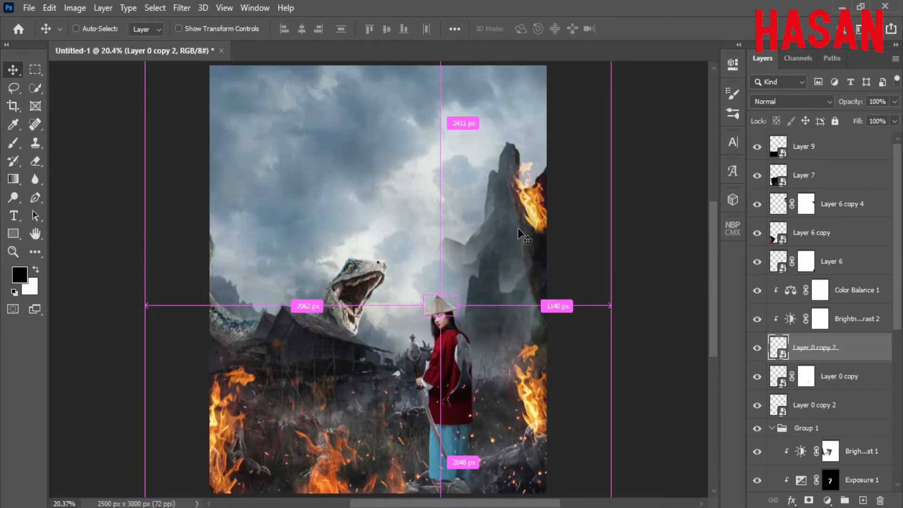
{"action": "left_click", "coordinate": [842, 412]}
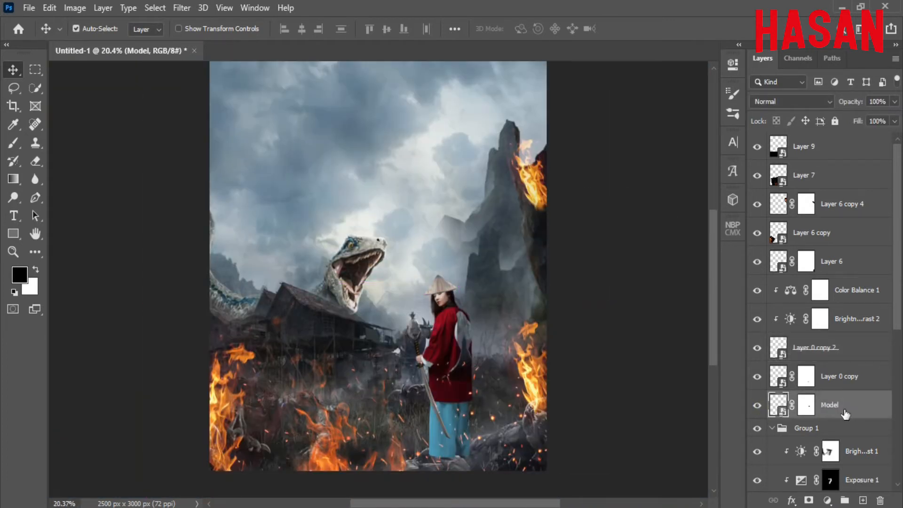
{"action": "left_click", "coordinate": [840, 428]}
{"action": "left_click", "coordinate": [862, 500]}
{"action": "left_click_drag", "start_coordinate": [851, 455], "coordinate": [861, 492]}
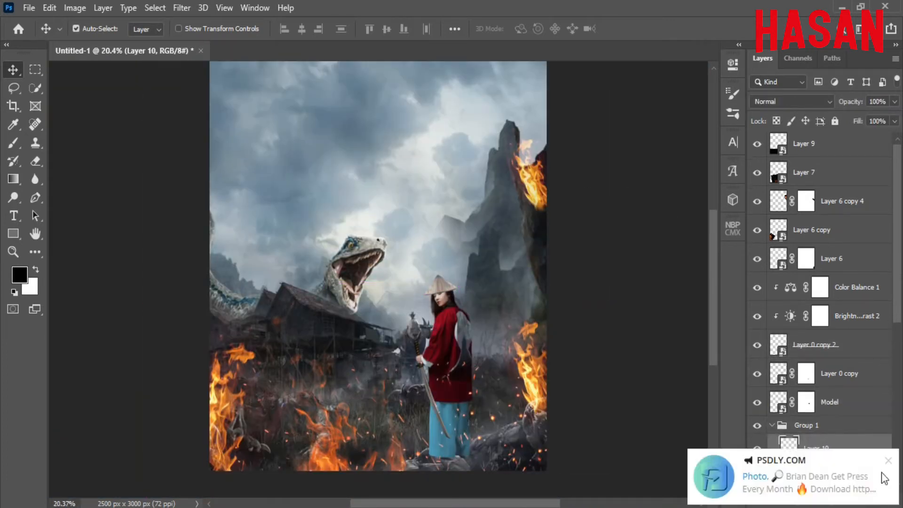
{"action": "left_click", "coordinate": [891, 457]}
Create a new empty layer directly below the Model layer and above Group 1.
{"action": "left_click", "coordinate": [850, 405]}
{"action": "left_click", "coordinate": [862, 500]}
{"action": "left_click_drag", "start_coordinate": [860, 402], "coordinate": [860, 438]}
{"action": "left_click_drag", "start_coordinate": [862, 403], "coordinate": [860, 412]}
{"action": "left_click", "coordinate": [824, 430]}
With a soft 60 px black brush at 100% flow, paint shadow strokes from beneath the woman's trousers down over the rocks.
{"action": "left_click_drag", "start_coordinate": [479, 364], "coordinate": [577, 406], "text": "ctrl"}
{"action": "left_click_drag", "start_coordinate": [481, 403], "coordinate": [538, 227]}
{"action": "left_click_drag", "start_coordinate": [512, 307], "coordinate": [540, 325], "text": "ctrl"}
{"action": "left_click_drag", "start_coordinate": [539, 339], "coordinate": [541, 316]}
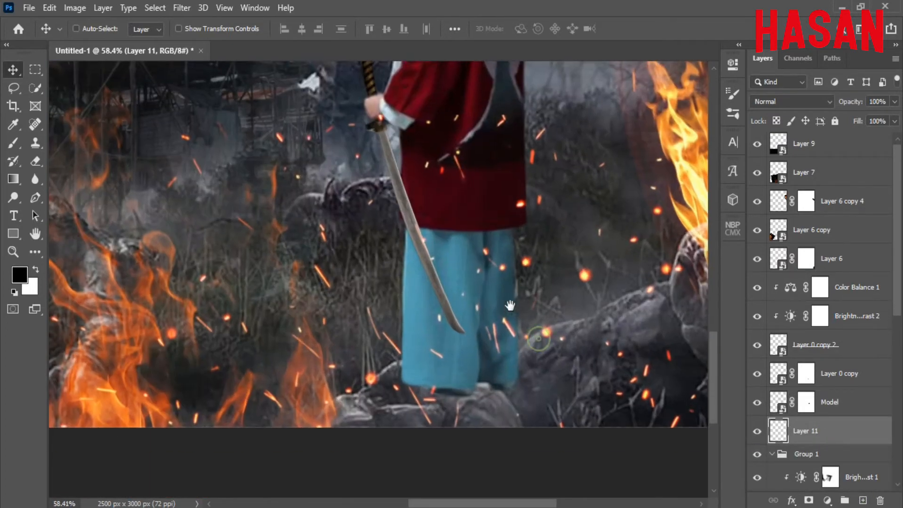
{"action": "left_click", "coordinate": [15, 144]}
{"action": "right_click", "coordinate": [307, 226]}
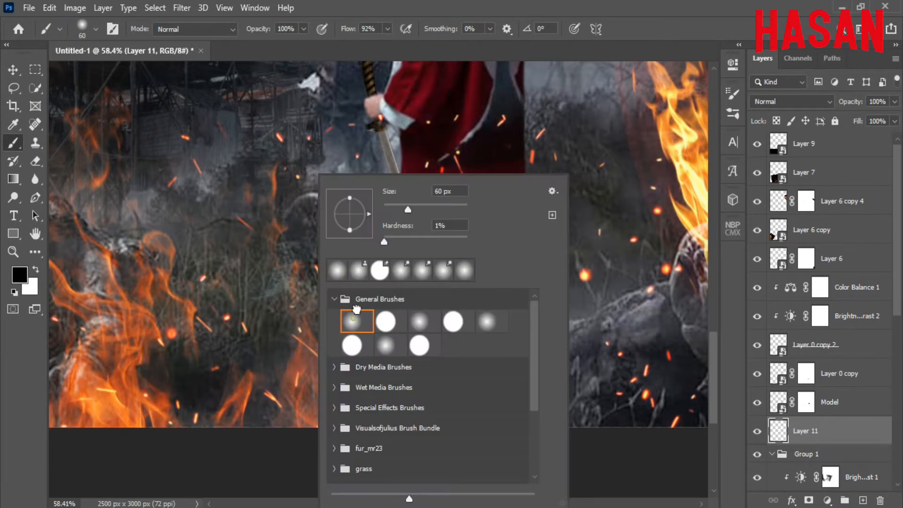
{"action": "left_click", "coordinate": [347, 31]}
{"action": "left_click_drag", "start_coordinate": [486, 371], "coordinate": [466, 297]}
{"action": "left_click_drag", "start_coordinate": [433, 321], "coordinate": [474, 401]}
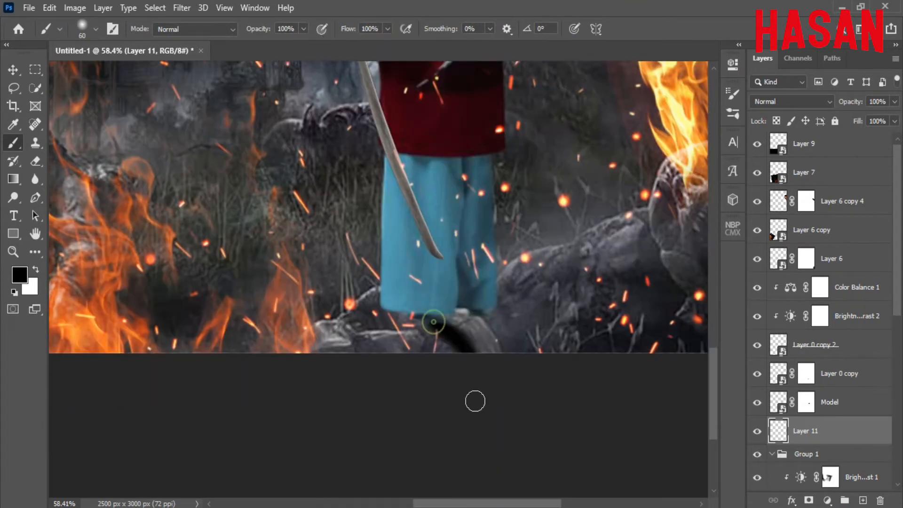
{"action": "left_click_drag", "start_coordinate": [490, 316], "coordinate": [504, 404]}
{"action": "left_click_drag", "start_coordinate": [435, 336], "coordinate": [470, 389]}
Set the shadow layer's blend mode to Multiply and add another shadow stroke under the woman's front leg.
{"action": "left_click", "coordinate": [821, 98]}
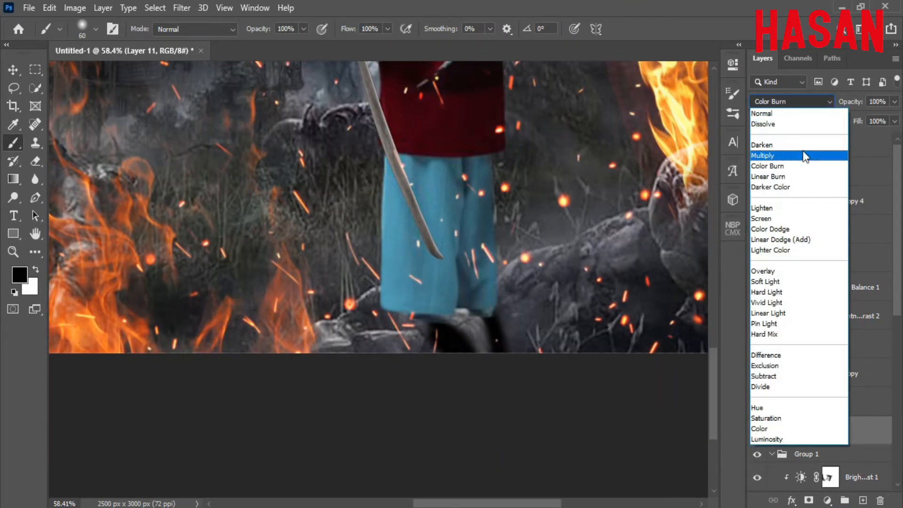
{"action": "left_click", "coordinate": [802, 153]}
{"action": "left_click_drag", "start_coordinate": [418, 318], "coordinate": [439, 397]}
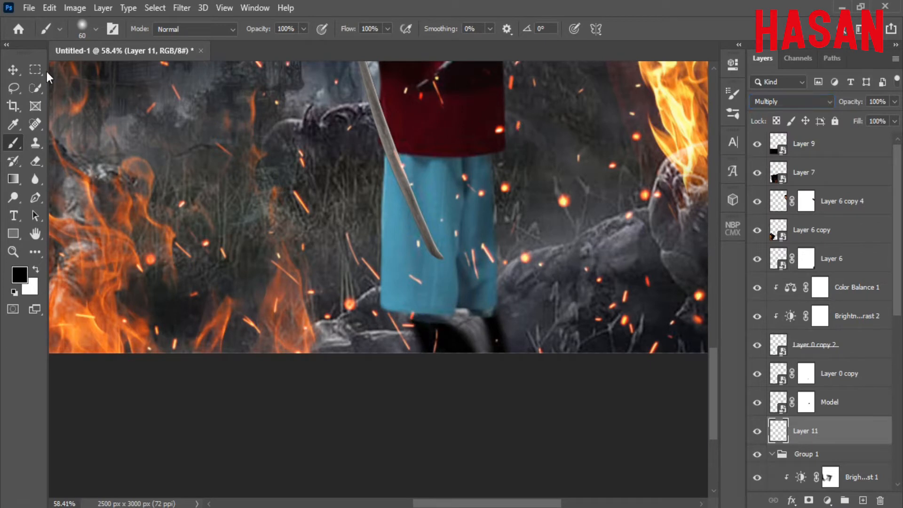
Soften the shadow layer with a 5-pixel Gaussian Blur and reduce its opacity to 56%.
{"action": "left_click", "coordinate": [13, 70]}
{"action": "left_click", "coordinate": [182, 8]}
{"action": "mouse_move", "coordinate": [202, 165]}
{"action": "left_click", "coordinate": [379, 208]}
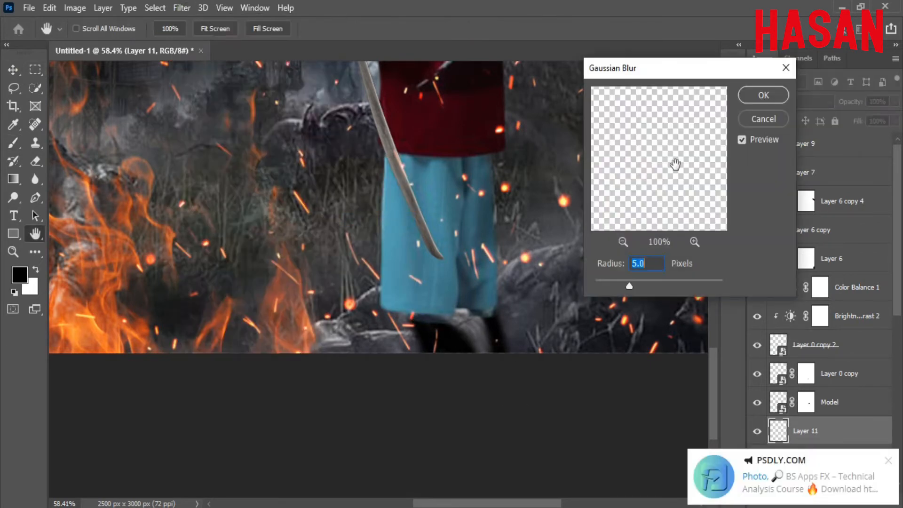
{"action": "key", "text": "Return"}
{"action": "left_click_drag", "start_coordinate": [852, 102], "coordinate": [819, 101]}
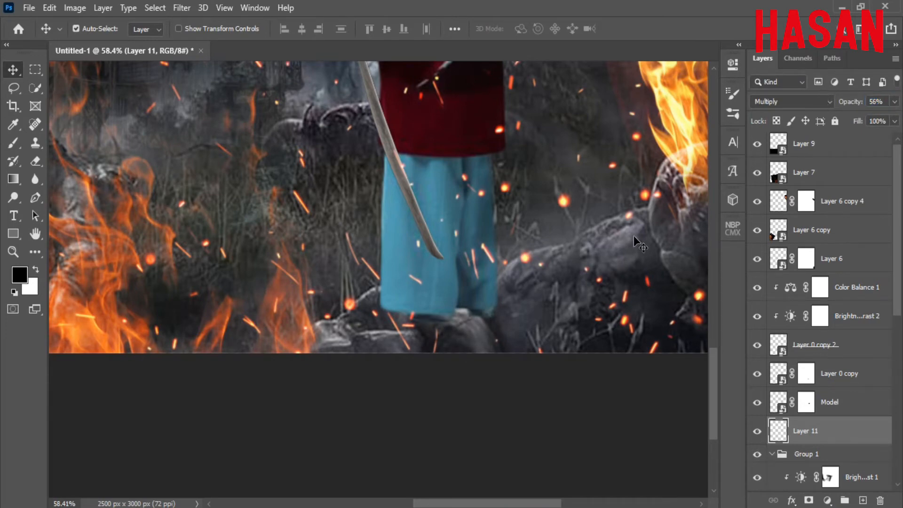
Load the katana's outline from Layer 0 copy as a selection and add an empty layer directly above it.
{"action": "key", "text": "ctrl+0"}
{"action": "key", "text": "ctrl+minus"}
{"action": "key", "text": "ctrl+0"}
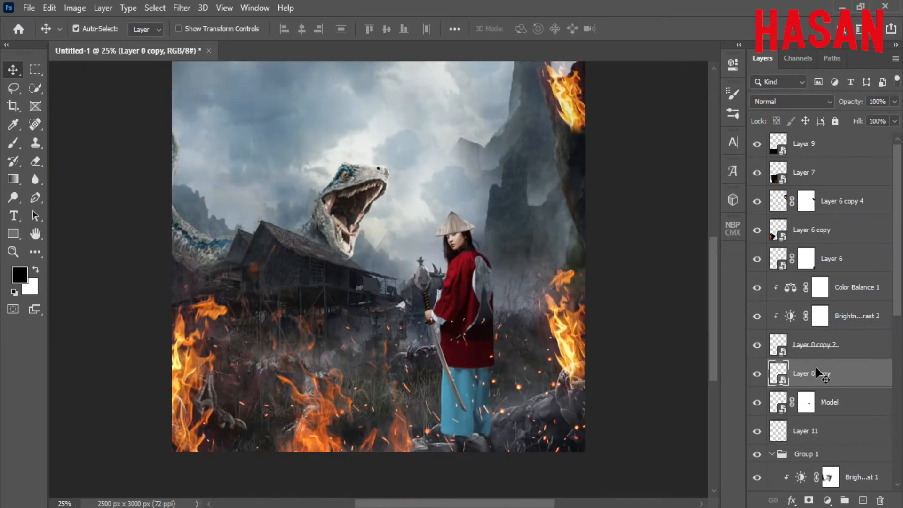
{"action": "left_click", "coordinate": [781, 373], "text": "ctrl"}
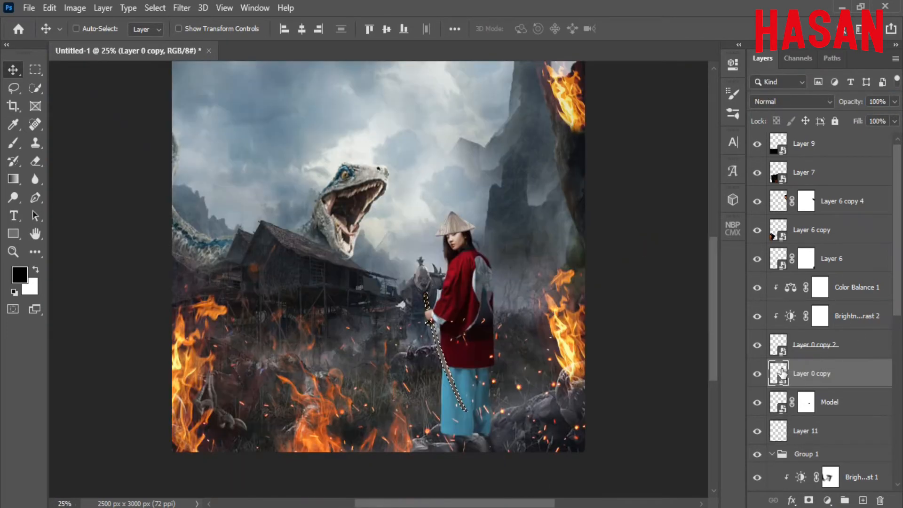
{"action": "left_click", "coordinate": [862, 500]}
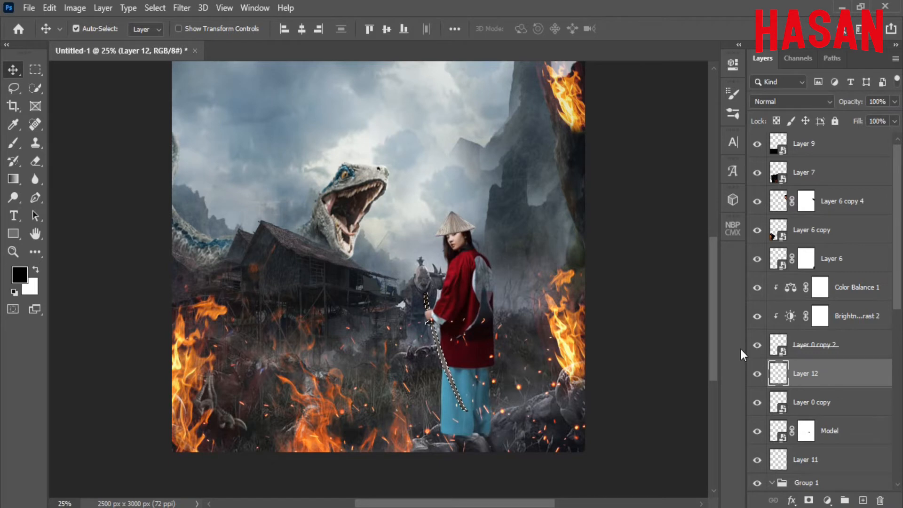
Set the foreground colour to bright blue 0068c0, fill the katana selection with it on the new layer, and deselect.
{"action": "left_click", "coordinate": [20, 277]}
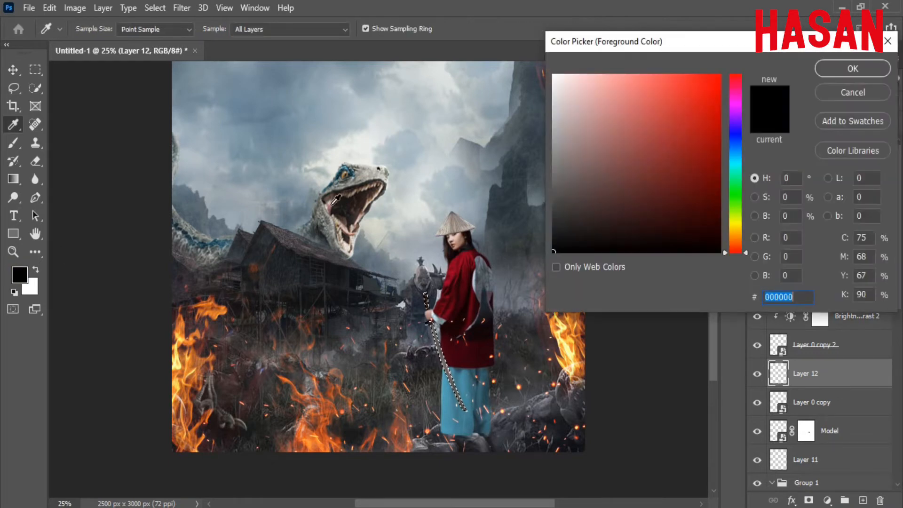
{"action": "left_click_drag", "start_coordinate": [748, 43], "coordinate": [762, 43]}
{"action": "left_click", "coordinate": [750, 149]}
{"action": "left_click", "coordinate": [732, 102]}
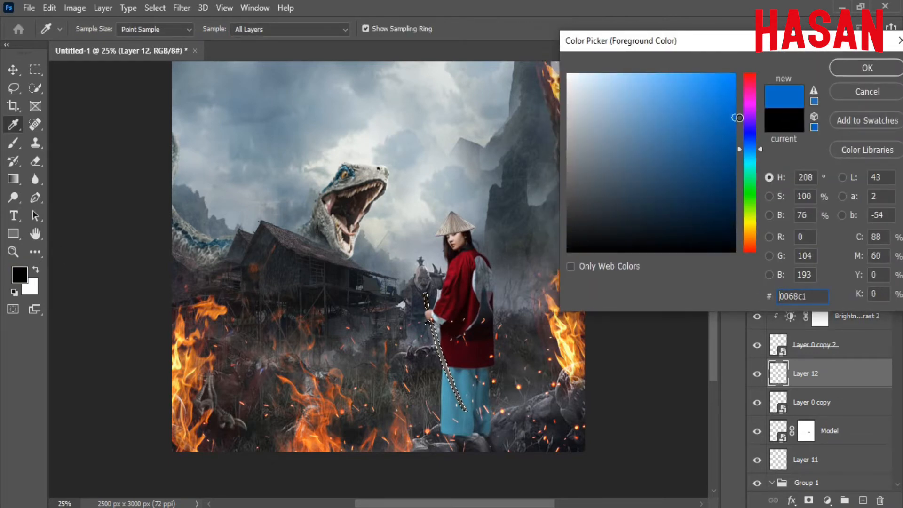
{"action": "left_click", "coordinate": [858, 67]}
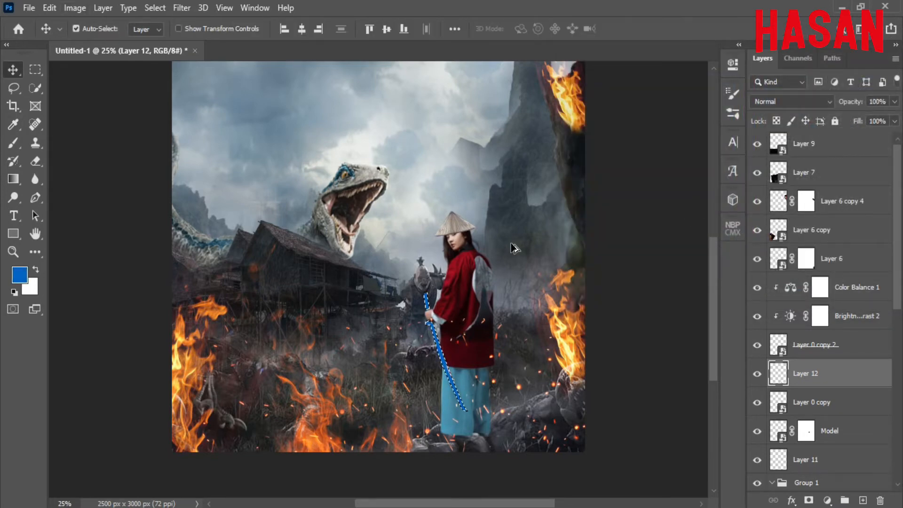
{"action": "key", "text": "alt+BackSpace"}
{"action": "left_click", "coordinate": [155, 8]}
{"action": "left_click", "coordinate": [174, 36]}
Soften the blue katana fill with a Gaussian Blur, trying a 20-pixel radius before reducing it.
{"action": "scroll", "coordinate": [469, 362], "scroll_direction": "up", "scroll_amount": 5}
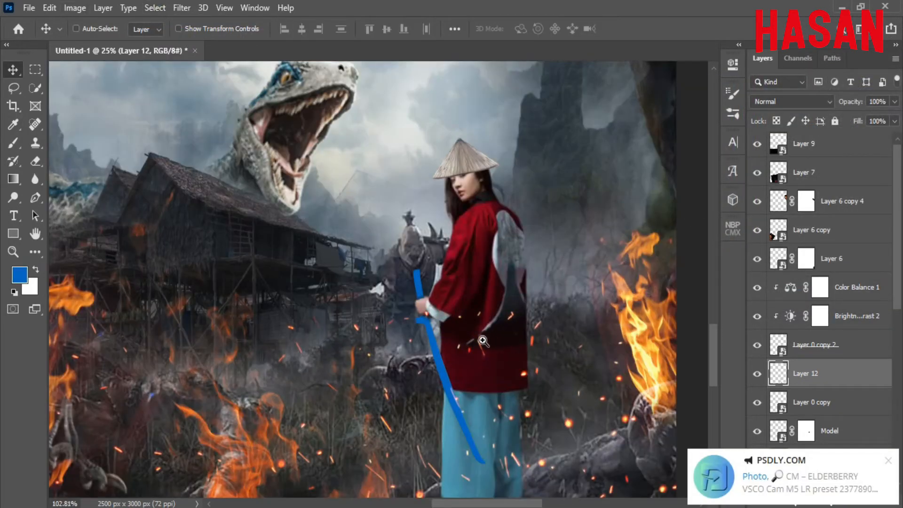
{"action": "left_click", "coordinate": [886, 462]}
{"action": "left_click_drag", "start_coordinate": [409, 333], "coordinate": [404, 276]}
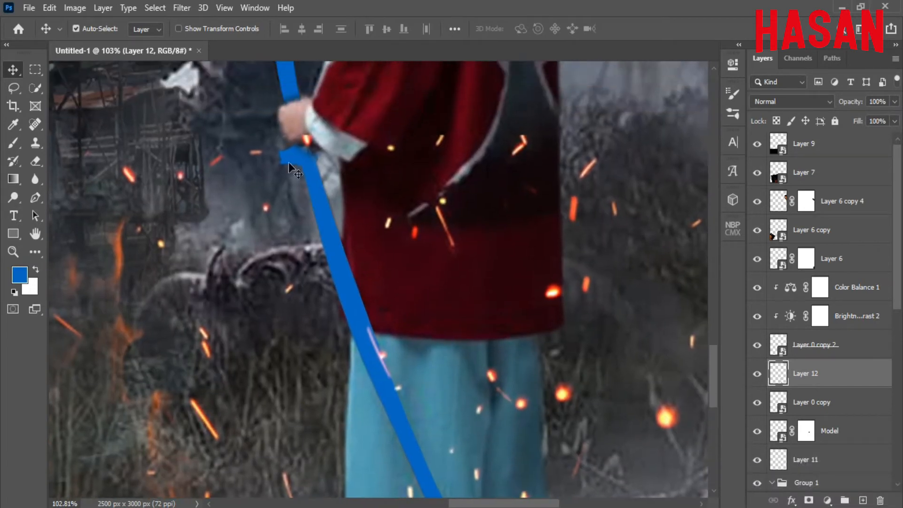
{"action": "left_click", "coordinate": [182, 8]}
{"action": "mouse_move", "coordinate": [301, 169]}
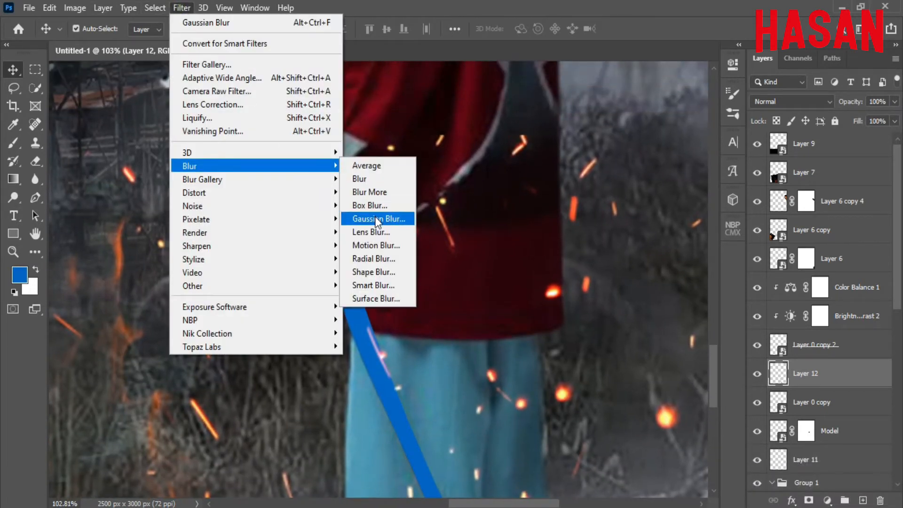
{"action": "left_click", "coordinate": [374, 215]}
{"action": "type", "text": "20"}
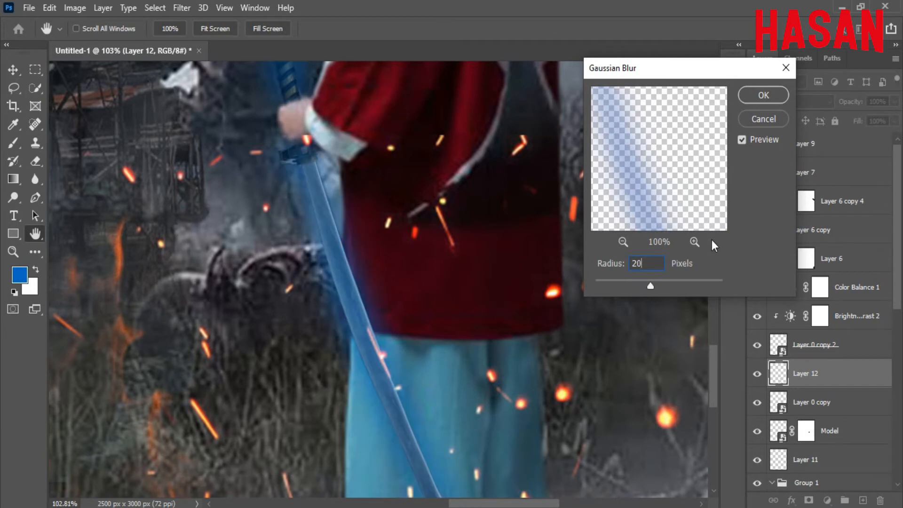
{"action": "left_click_drag", "start_coordinate": [604, 267], "coordinate": [594, 267]}
{"action": "left_click", "coordinate": [763, 97]}
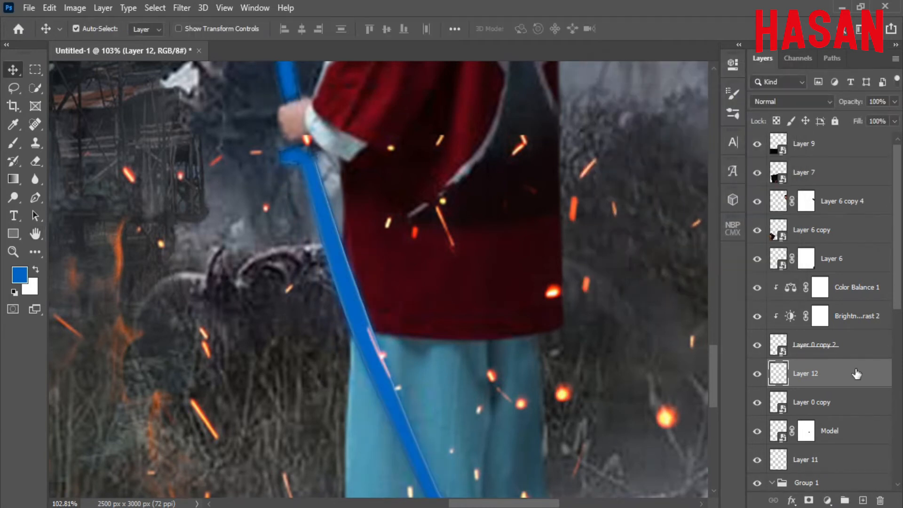
Duplicate Layer 12 as Layer 12 copy and apply a Gaussian Blur to the copy.
{"action": "right_click", "coordinate": [865, 372]}
{"action": "left_click", "coordinate": [725, 74]}
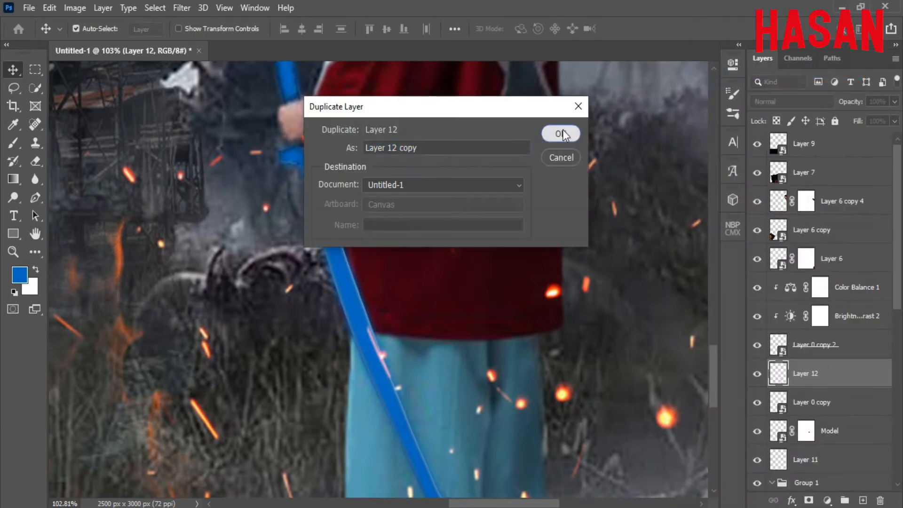
{"action": "left_click", "coordinate": [563, 128]}
{"action": "left_click", "coordinate": [181, 8]}
{"action": "mouse_move", "coordinate": [284, 175]}
{"action": "left_click", "coordinate": [400, 215]}
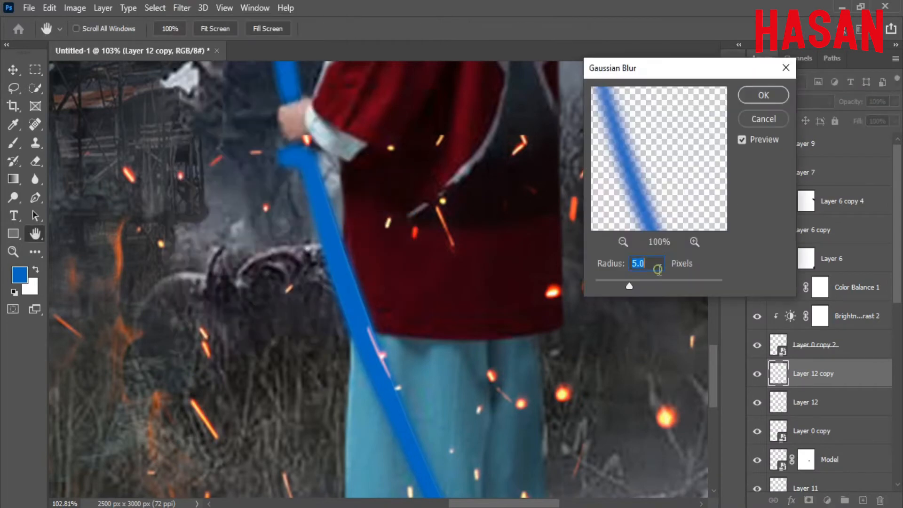
{"action": "key", "text": "Return"}
Add a Solid Color fill in blue 0068c0 above Layer 12 copy and clip it to that layer.
{"action": "scroll", "coordinate": [574, 258], "scroll_direction": "down", "scroll_amount": 2}
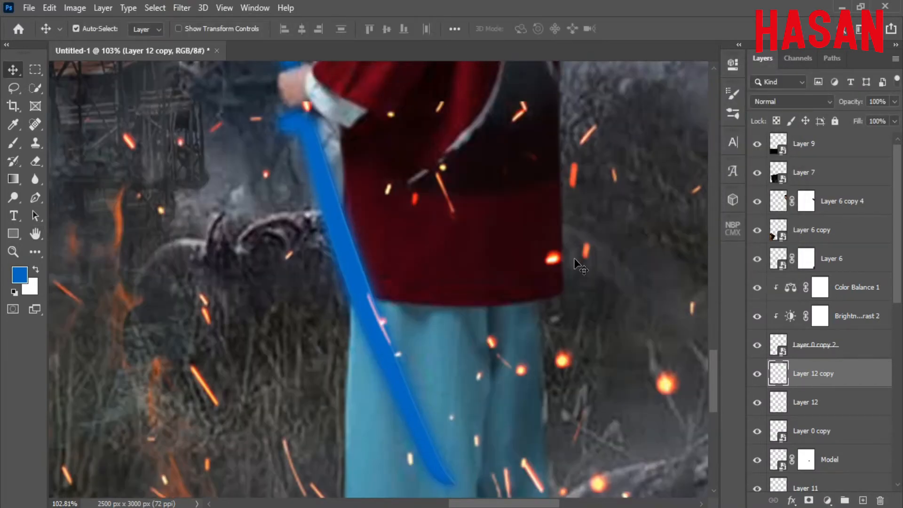
{"action": "key", "text": "ctrl+0"}
{"action": "key", "text": "ctrl+plus"}
{"action": "left_click_drag", "start_coordinate": [490, 314], "coordinate": [455, 201]}
{"action": "scroll", "coordinate": [423, 306], "scroll_direction": "up", "scroll_amount": 3}
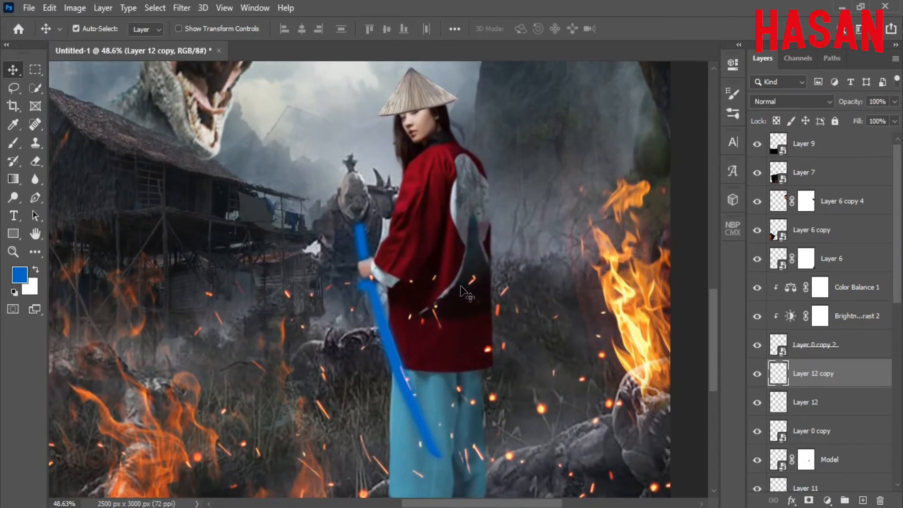
{"action": "left_click", "coordinate": [827, 502]}
{"action": "left_click", "coordinate": [817, 235]}
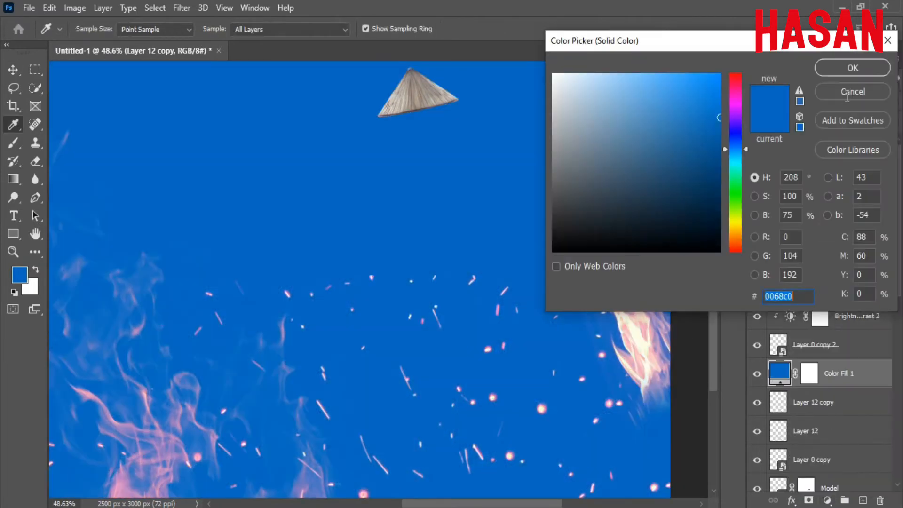
{"action": "left_click", "coordinate": [856, 67]}
{"action": "right_click", "coordinate": [806, 369]}
{"action": "left_click", "coordinate": [702, 266]}
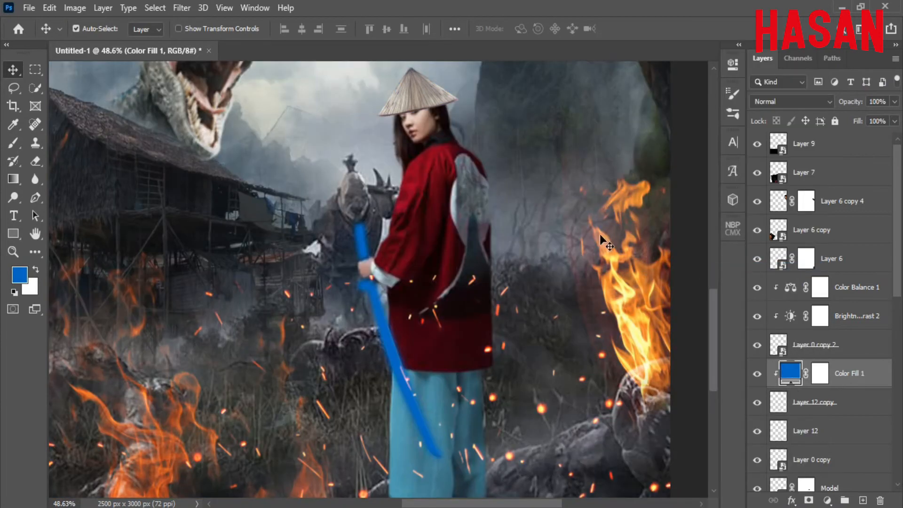
Compare Linear Light and Linear Dodge (Add) on the blue colour fill, and set its blend mode to Color Dodge.
{"action": "left_click", "coordinate": [824, 102]}
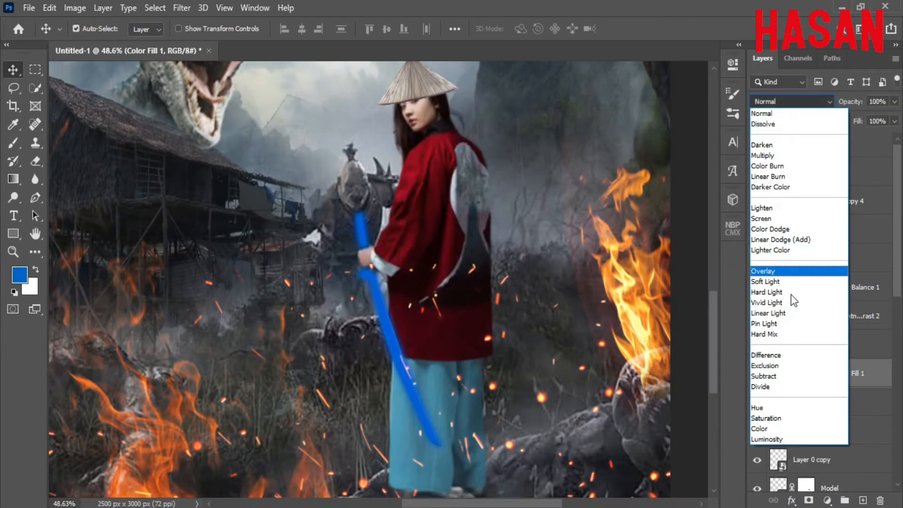
{"action": "left_click", "coordinate": [789, 313]}
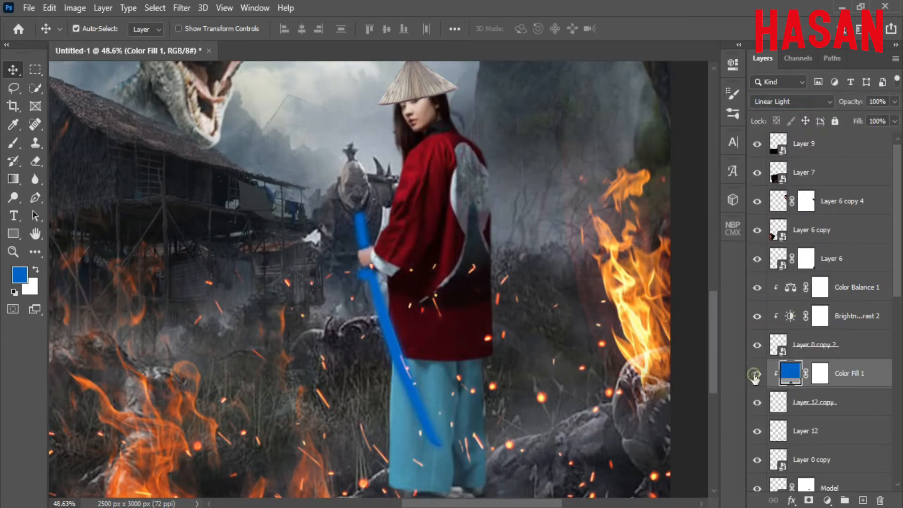
{"action": "left_click", "coordinate": [806, 104]}
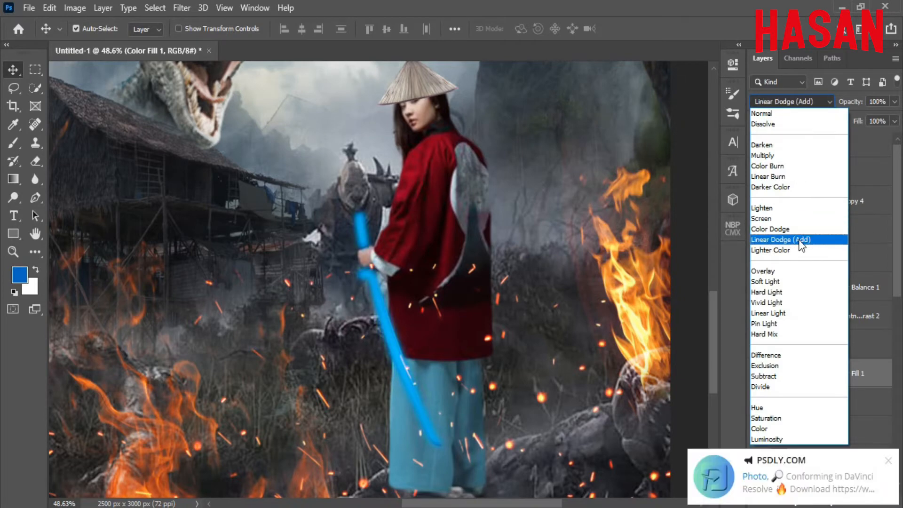
{"action": "left_click", "coordinate": [802, 241]}
{"action": "key", "text": "ctrl+minus"}
{"action": "key", "text": "ctrl+minus"}
{"action": "key", "text": "ctrl+0"}
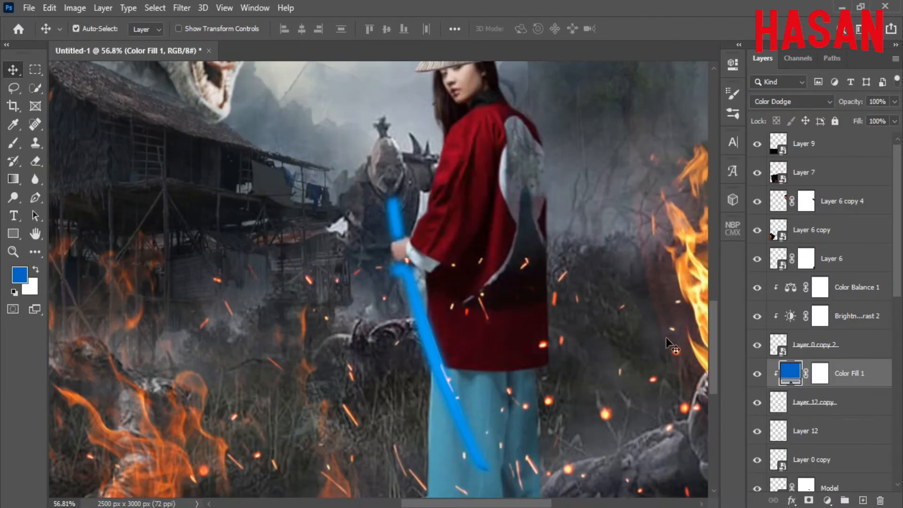
Invert the colour fill's mask to black and paint white along the katana with a soft 60 px brush.
{"action": "left_click", "coordinate": [820, 372]}
{"action": "left_click", "coordinate": [732, 64]}
{"action": "left_click", "coordinate": [654, 270]}
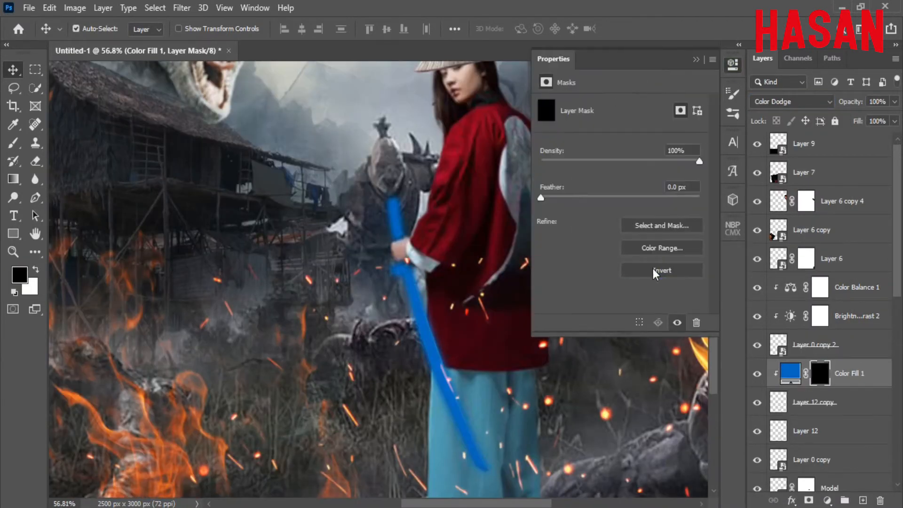
{"action": "left_click", "coordinate": [733, 64]}
{"action": "left_click", "coordinate": [13, 142]}
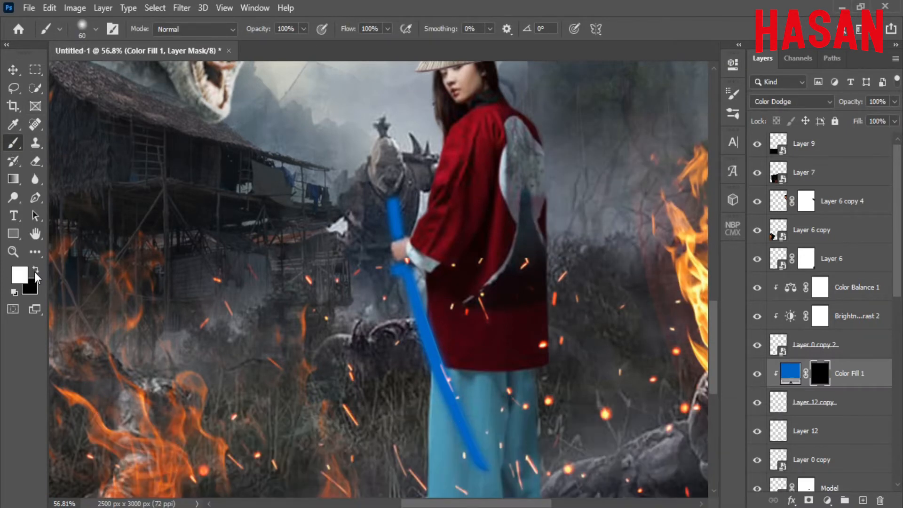
{"action": "mouse_move", "coordinate": [390, 202]}
{"action": "left_mouse_down"}
{"action": "mouse_move", "coordinate": [434, 386]}
{"action": "mouse_move", "coordinate": [486, 443]}
{"action": "left_mouse_up"}
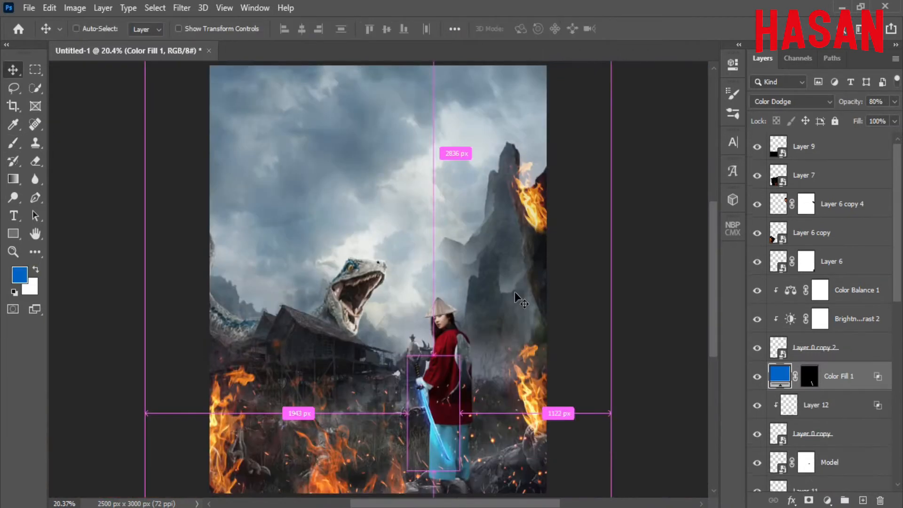
Add a Hue/Saturation adjustment above the Model layer and clip it to the woman.
{"action": "left_click", "coordinate": [837, 462]}
{"action": "left_click", "coordinate": [809, 434]}
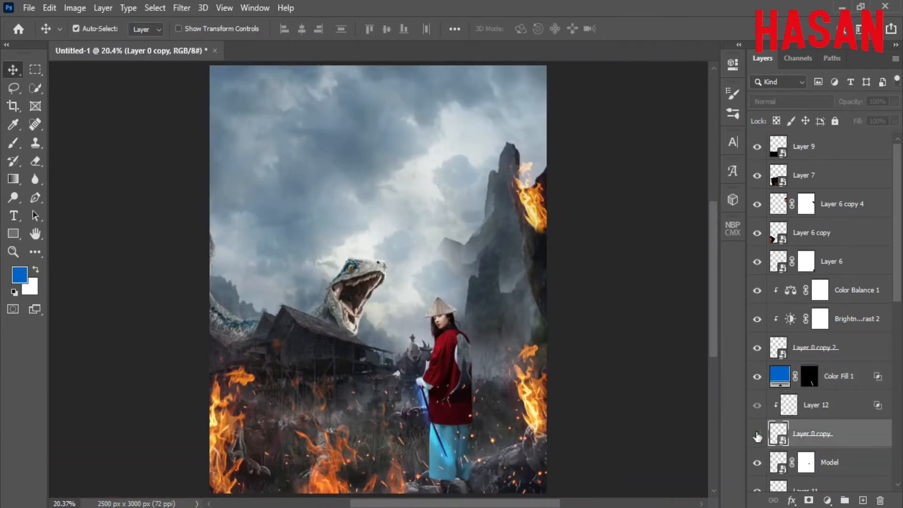
{"action": "left_click", "coordinate": [856, 461]}
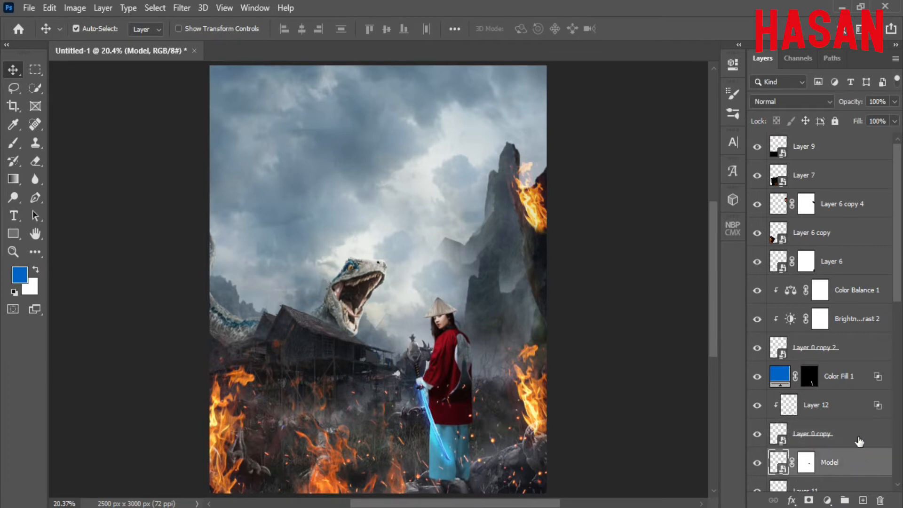
{"action": "left_click", "coordinate": [827, 500]}
{"action": "left_click", "coordinate": [845, 361]}
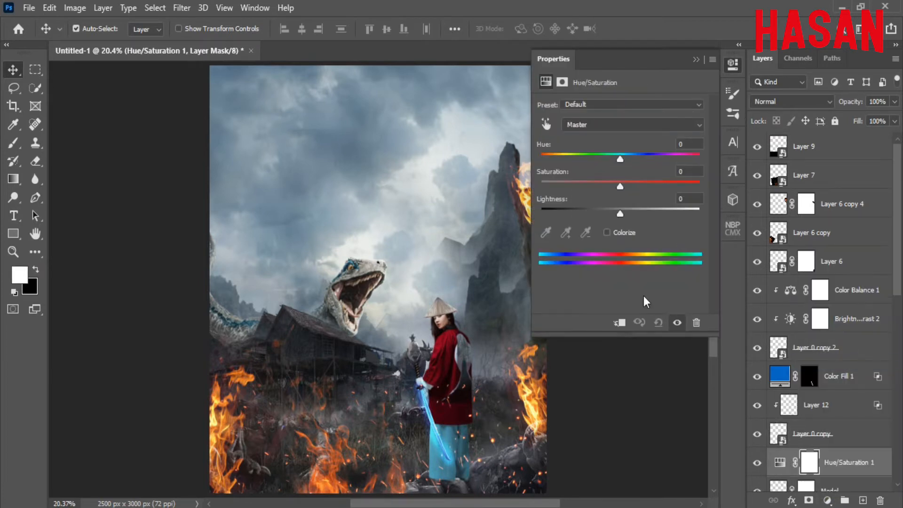
{"action": "left_click", "coordinate": [619, 323]}
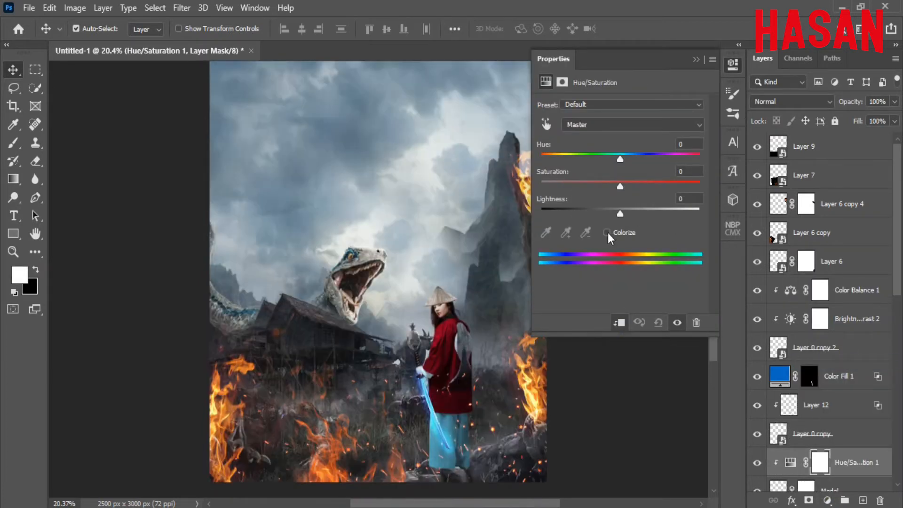
Colorize the woman orange in the Hue/Saturation adjustment with Hue 35 and Saturation 75.
{"action": "left_click", "coordinate": [606, 233]}
{"action": "left_click_drag", "start_coordinate": [632, 159], "coordinate": [560, 157]}
{"action": "left_click_drag", "start_coordinate": [596, 186], "coordinate": [655, 185]}
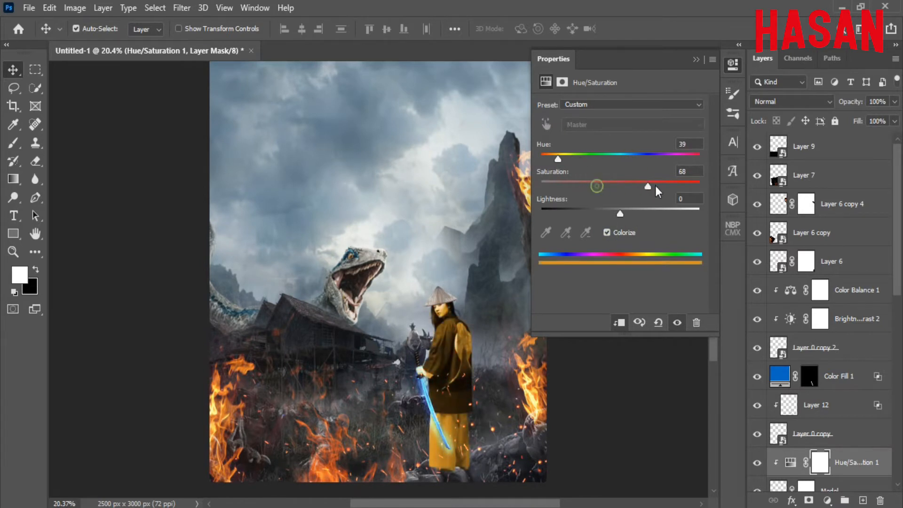
{"action": "left_click_drag", "start_coordinate": [562, 157], "coordinate": [556, 156]}
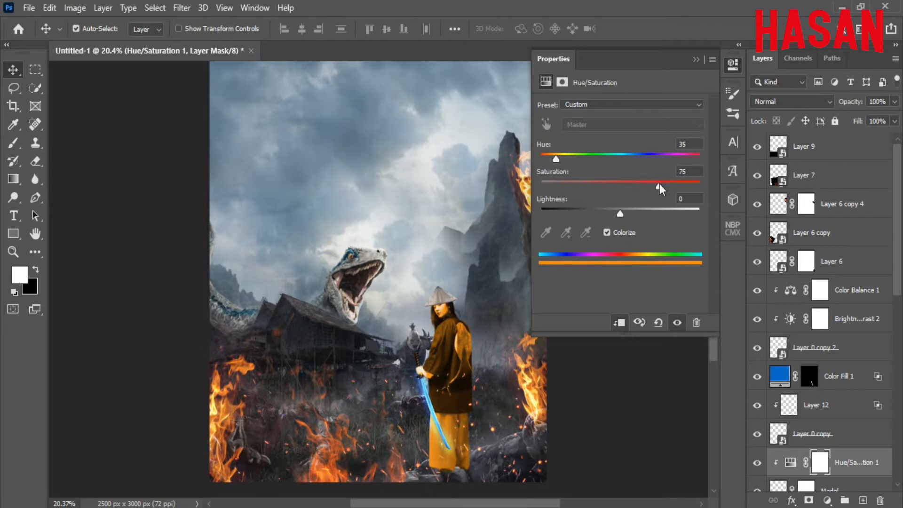
{"action": "left_click", "coordinate": [695, 59]}
Invert the Hue/Saturation adjustment's mask to black to hide the orange colouring on the woman.
{"action": "scroll", "coordinate": [816, 440], "scroll_direction": "down", "scroll_amount": 1}
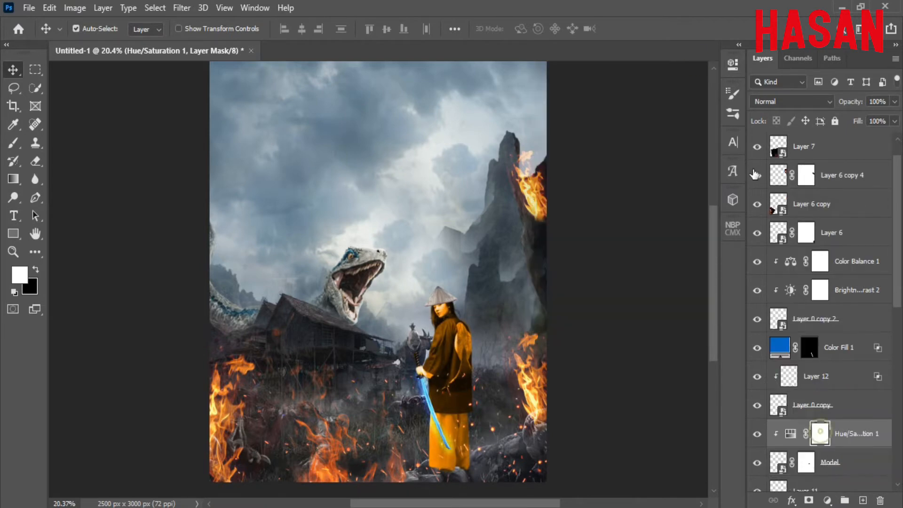
{"action": "double_click", "coordinate": [820, 434]}
{"action": "left_click", "coordinate": [662, 271]}
{"action": "left_click", "coordinate": [696, 59]}
{"action": "left_click_drag", "start_coordinate": [438, 372], "coordinate": [526, 368]}
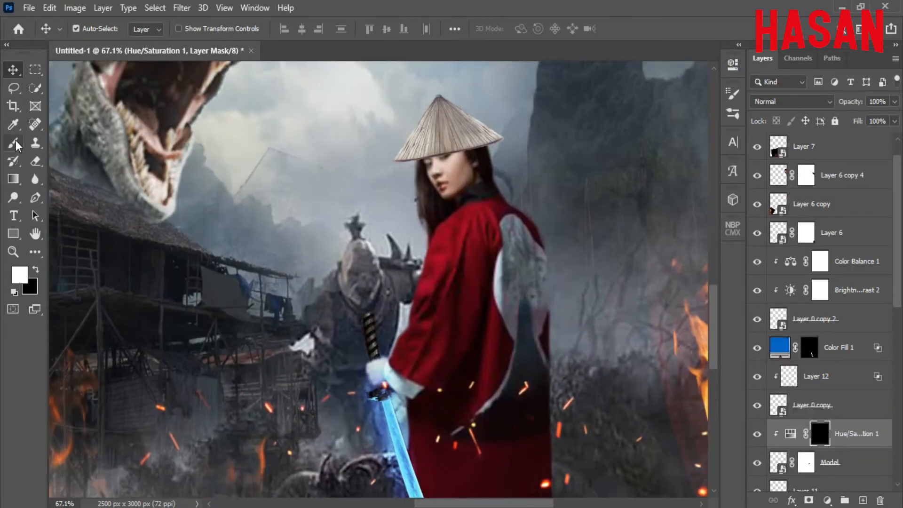
Try painting the orange tint onto the woman's back with a soft brush, undo the stroke and delete the Hue/Saturation adjustment.
{"action": "left_click", "coordinate": [14, 143]}
{"action": "mouse_move", "coordinate": [531, 240]}
{"action": "left_mouse_down"}
{"action": "mouse_move", "coordinate": [534, 329]}
{"action": "mouse_move", "coordinate": [508, 293]}
{"action": "left_mouse_up"}
{"action": "key", "text": "ctrl+z"}
{"action": "scroll", "coordinate": [556, 316], "scroll_direction": "down", "scroll_amount": 3}
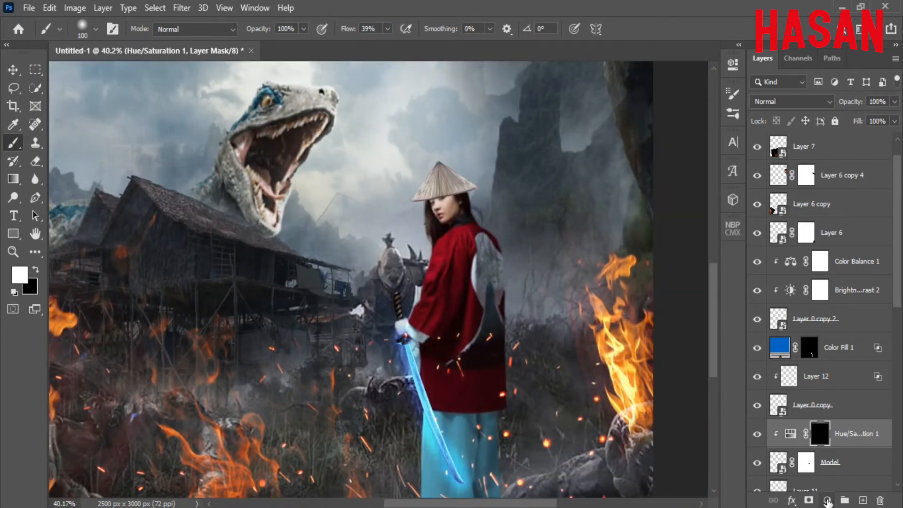
{"action": "left_click_drag", "start_coordinate": [884, 444], "coordinate": [880, 500]}
Add an orange Solid Color fill layer above the Model layer and clip it to the woman.
{"action": "left_click", "coordinate": [827, 500]}
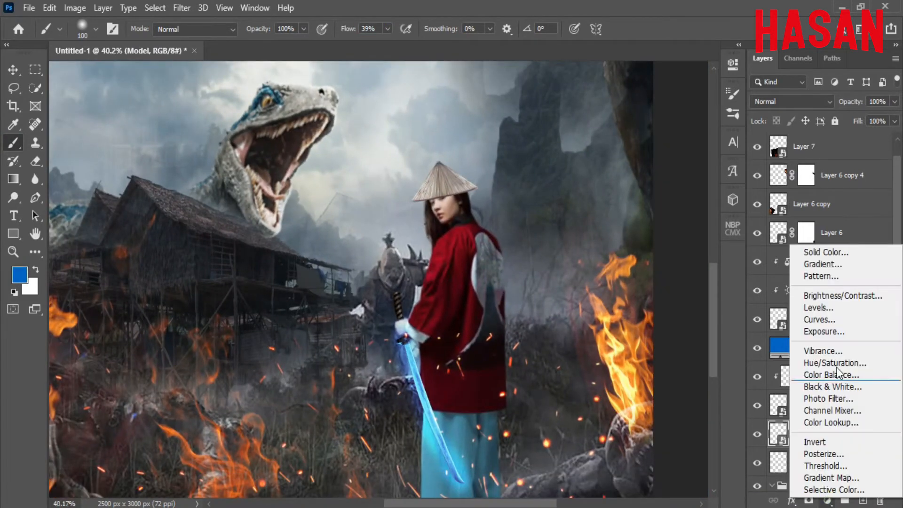
{"action": "left_click", "coordinate": [799, 252]}
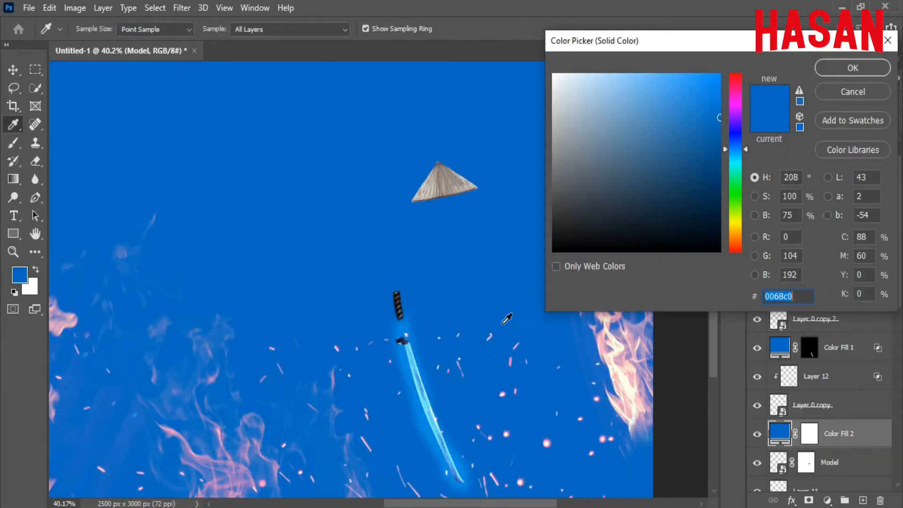
{"action": "left_click_drag", "start_coordinate": [735, 210], "coordinate": [736, 232]}
{"action": "left_click", "coordinate": [709, 81]}
{"action": "left_click", "coordinate": [853, 67]}
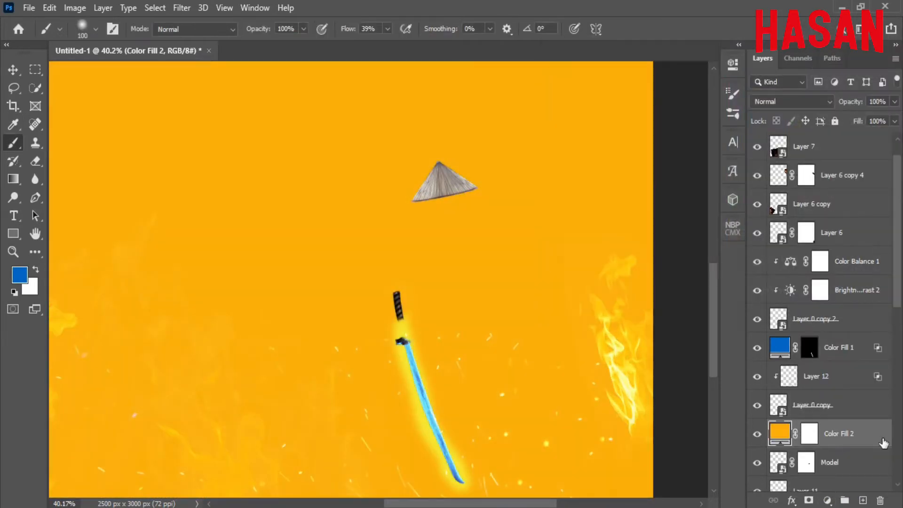
{"action": "right_click", "coordinate": [884, 443]}
{"action": "left_click", "coordinate": [758, 264]}
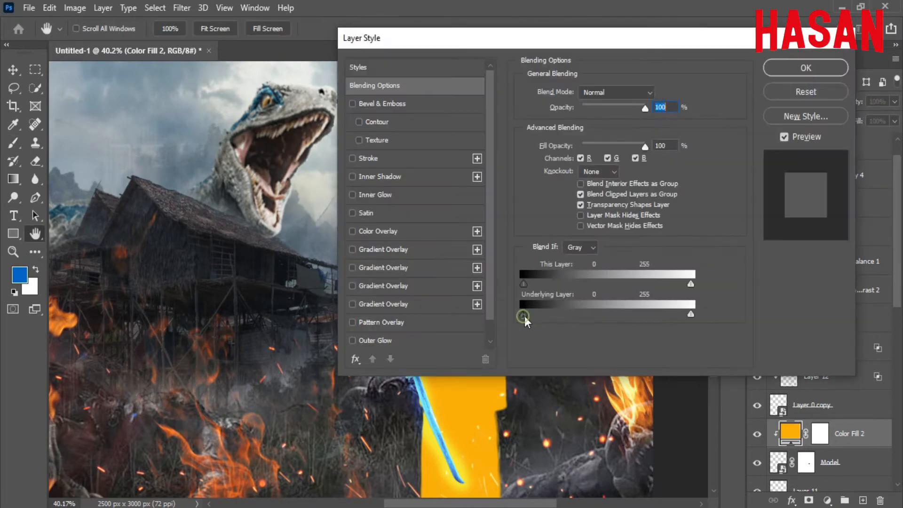
Split the orange fill's Underlying Layer shadow point to 0 / 91 in its Blend If options.
{"action": "left_click_drag", "start_coordinate": [524, 316], "coordinate": [569, 295]}
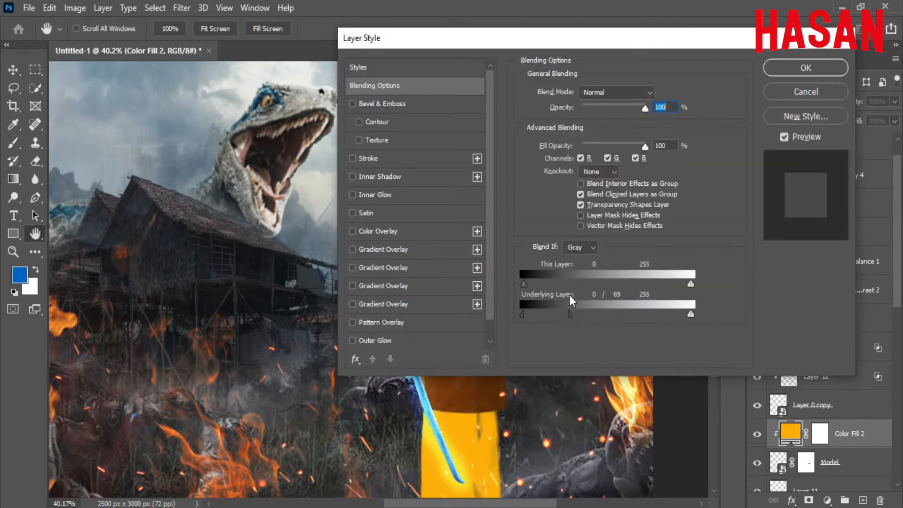
{"action": "left_click_drag", "start_coordinate": [399, 41], "coordinate": [613, 40]}
{"action": "left_click_drag", "start_coordinate": [785, 311], "coordinate": [798, 304]}
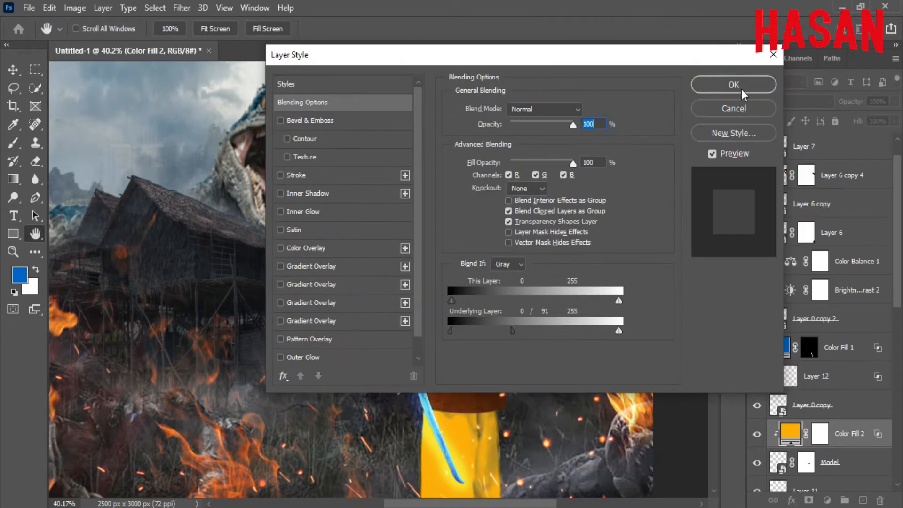
{"action": "left_click", "coordinate": [741, 89]}
Invert the orange fill's mask to black to hide the colour on the woman.
{"action": "key", "text": "b"}
{"action": "key", "text": "d"}
{"action": "key", "text": "ctrl+i"}
{"action": "left_click", "coordinate": [696, 61]}
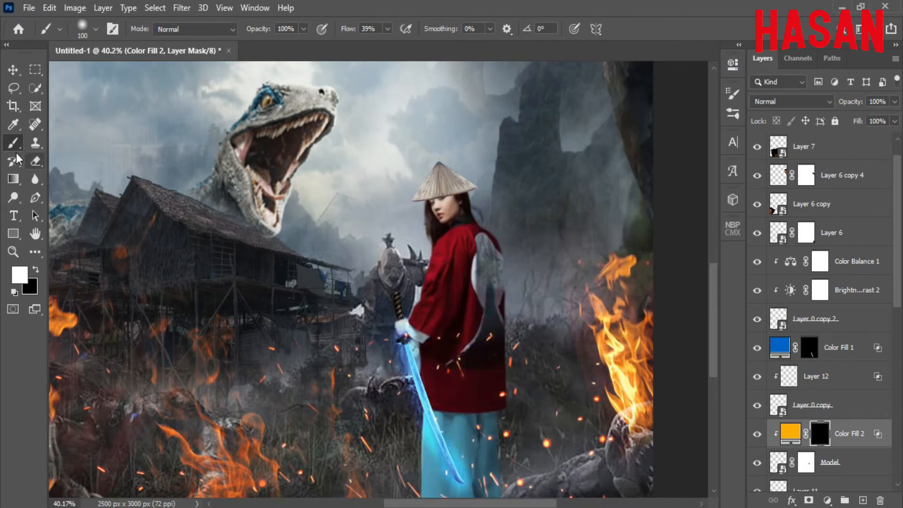
Paint white on the orange fill's mask with a soft low-flow brush along the back of the woman's robe and trousers.
{"action": "mouse_move", "coordinate": [480, 273]}
{"action": "left_mouse_down"}
{"action": "mouse_move", "coordinate": [397, 205]}
{"action": "mouse_move", "coordinate": [464, 286]}
{"action": "mouse_move", "coordinate": [509, 287]}
{"action": "mouse_move", "coordinate": [490, 348]}
{"action": "mouse_move", "coordinate": [490, 416]}
{"action": "mouse_move", "coordinate": [493, 389]}
{"action": "left_mouse_up"}
{"action": "right_click", "coordinate": [490, 358], "text": "alt"}
{"action": "left_click_drag", "start_coordinate": [470, 245], "coordinate": [468, 387]}
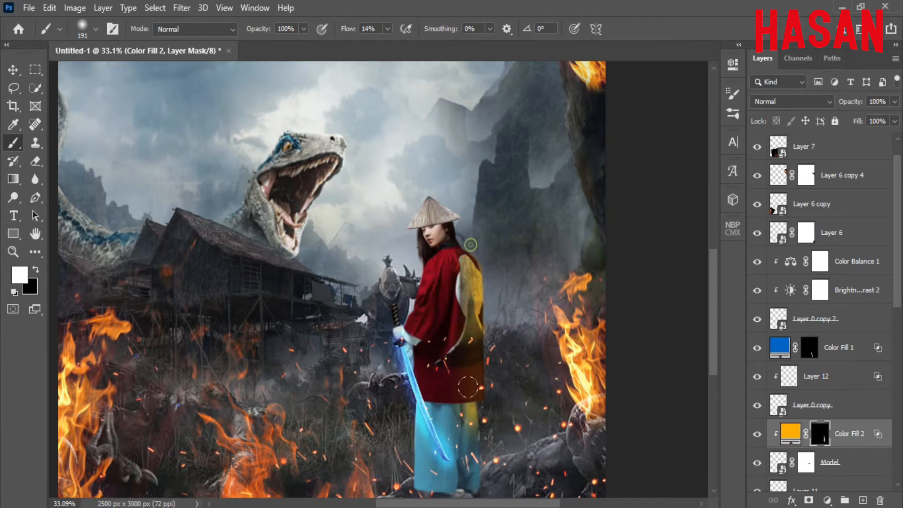
{"action": "scroll", "coordinate": [511, 471], "scroll_direction": "down", "scroll_amount": 2}
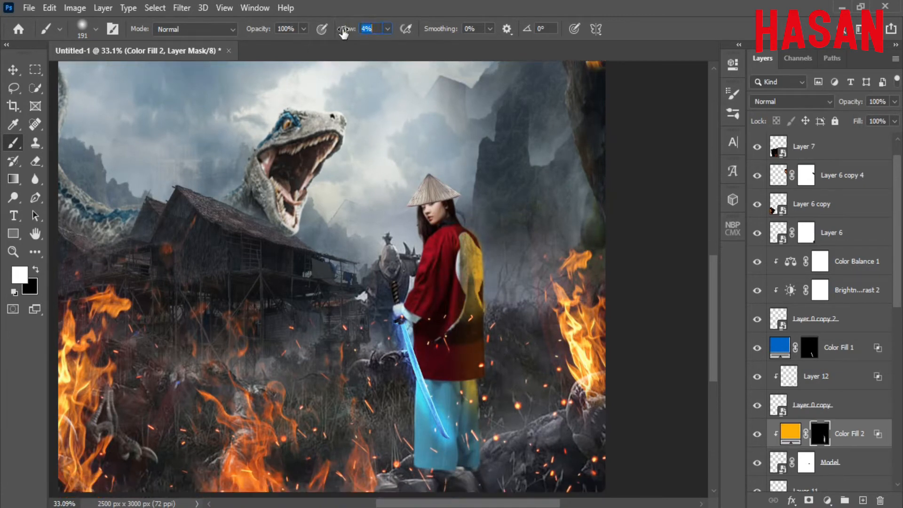
{"action": "left_click_drag", "start_coordinate": [476, 457], "coordinate": [477, 360]}
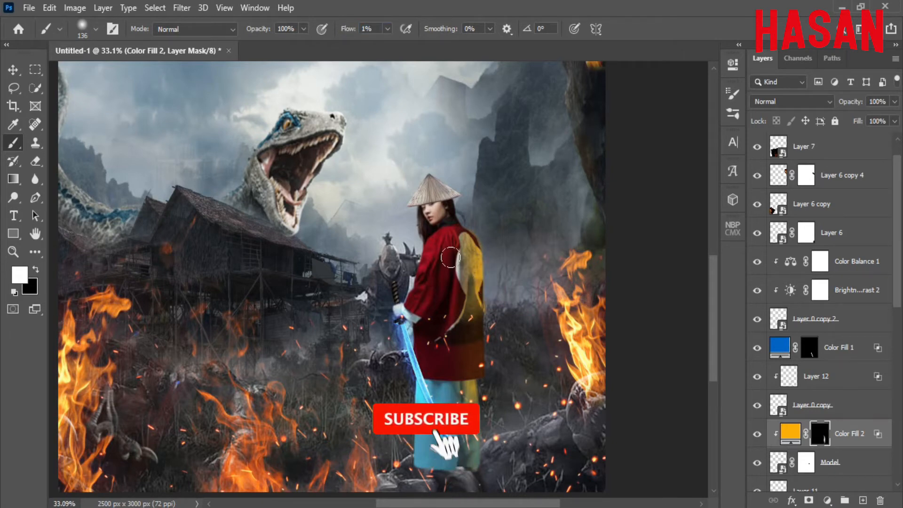
Add a Color Dodge layer filled with neutral black above the orange fill and clip it to the woman.
{"action": "left_click", "coordinate": [103, 8]}
{"action": "mouse_move", "coordinate": [141, 19]}
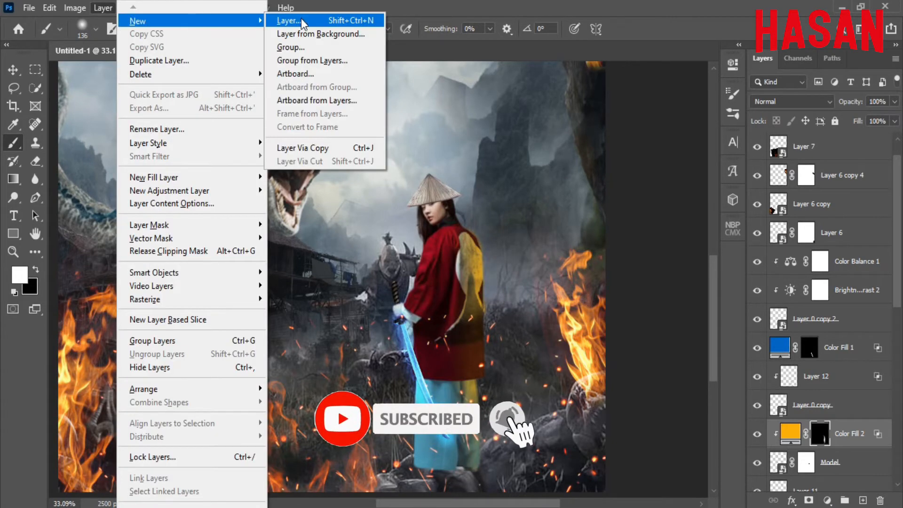
{"action": "left_click", "coordinate": [301, 19]}
{"action": "left_click", "coordinate": [608, 168]}
{"action": "left_click", "coordinate": [572, 258]}
{"action": "left_click", "coordinate": [575, 187]}
{"action": "left_click", "coordinate": [742, 108]}
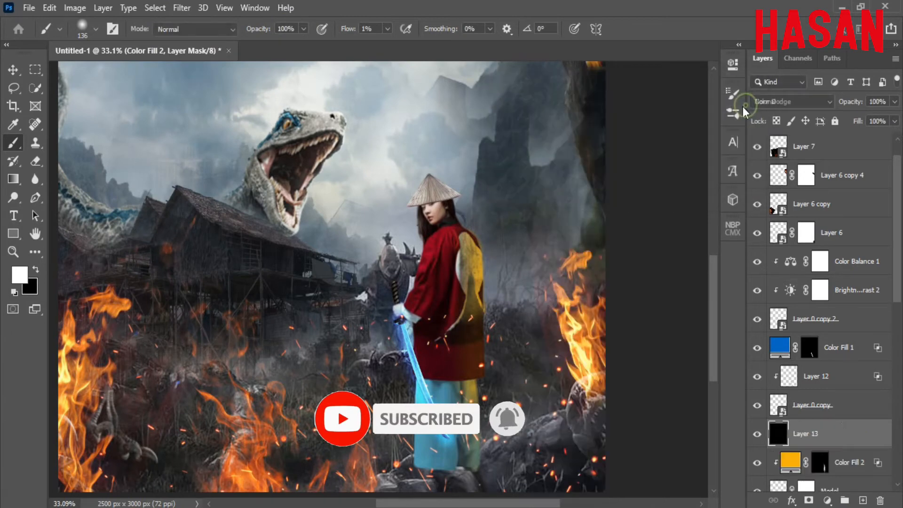
{"action": "right_click", "coordinate": [854, 433]}
{"action": "left_click", "coordinate": [716, 268]}
Paint golden-yellow highlights onto the woman's robe on the Color Dodge layer with a soft brush at 4% flow.
{"action": "left_click", "coordinate": [20, 274]}
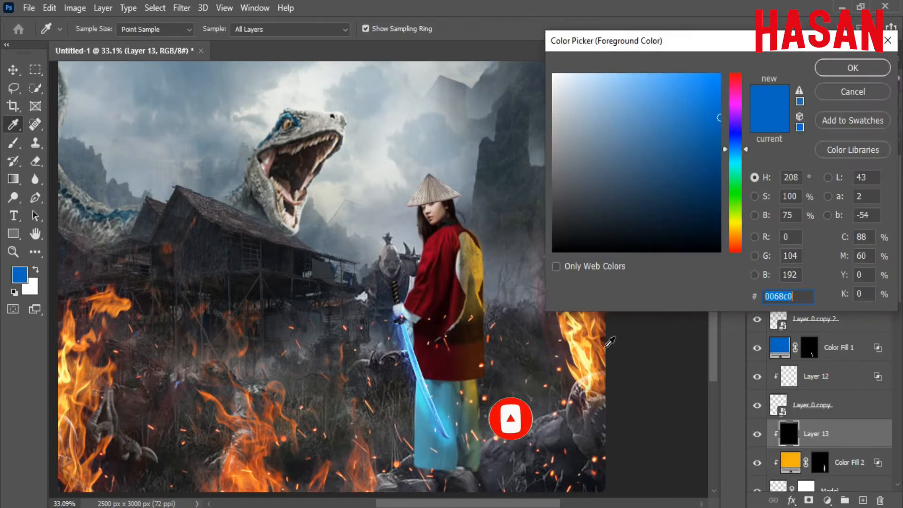
{"action": "left_click", "coordinate": [736, 226]}
{"action": "left_click", "coordinate": [705, 82]}
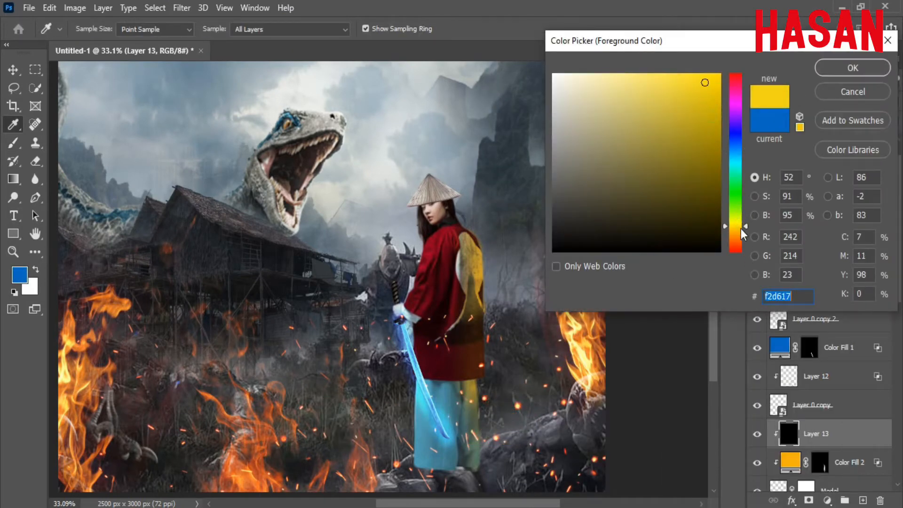
{"action": "left_click", "coordinate": [852, 68]}
{"action": "key", "text": "b"}
{"action": "scroll", "coordinate": [502, 320], "scroll_direction": "up", "scroll_amount": 1}
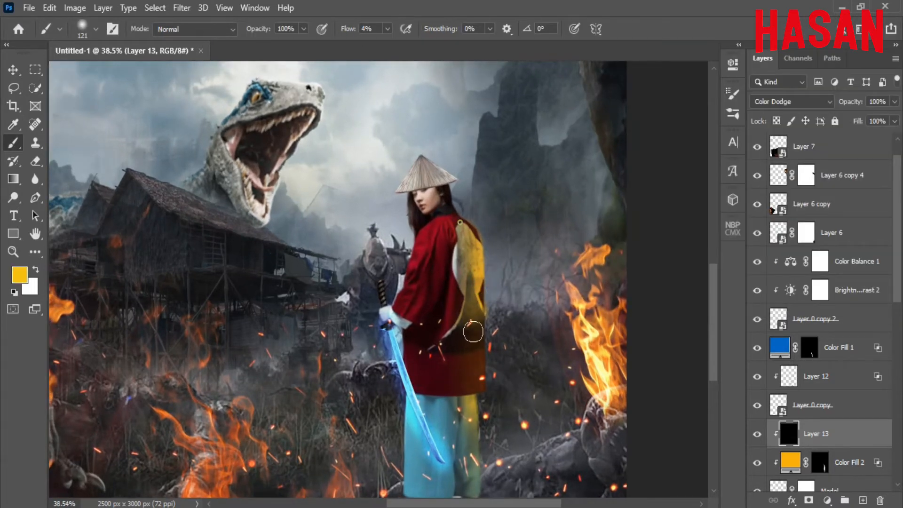
{"action": "left_click_drag", "start_coordinate": [473, 332], "coordinate": [458, 208]}
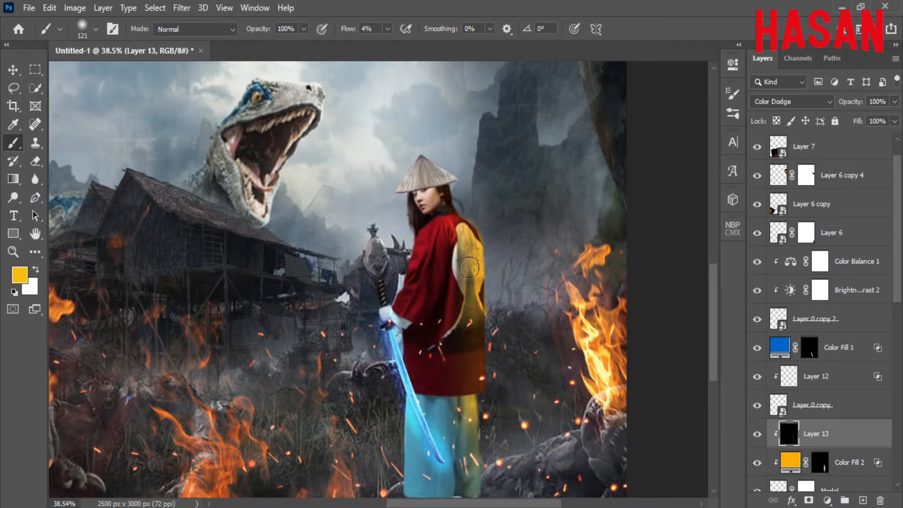
{"action": "left_click_drag", "start_coordinate": [472, 245], "coordinate": [478, 303]}
{"action": "left_click_drag", "start_coordinate": [438, 256], "coordinate": [440, 254]}
{"action": "left_click_drag", "start_coordinate": [428, 319], "coordinate": [438, 316]}
{"action": "left_click_drag", "start_coordinate": [420, 216], "coordinate": [397, 399]}
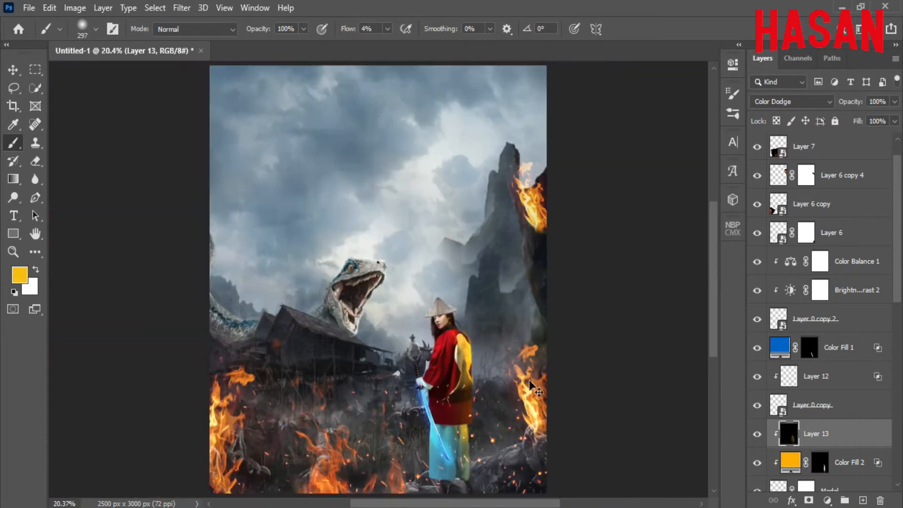
Copy the star base from its PNG document into the composite above Layer 9 and close the source document.
{"action": "scroll", "coordinate": [801, 305], "scroll_direction": "up", "scroll_amount": 1}
{"action": "left_click", "coordinate": [838, 148]}
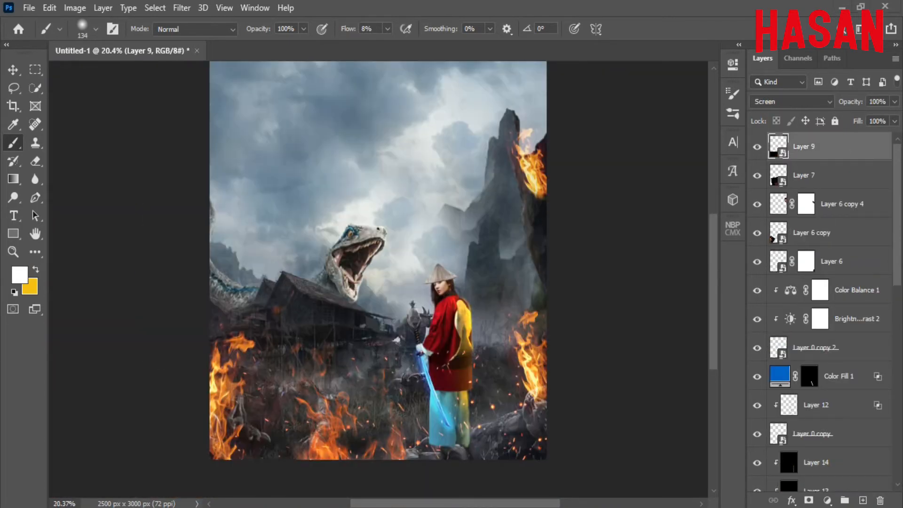
{"action": "mouse_move", "coordinate": [442, 506]}
{"action": "left_click", "coordinate": [545, 464]}
{"action": "left_click_drag", "start_coordinate": [814, 114], "coordinate": [706, 69]}
{"action": "left_click", "coordinate": [864, 259]}
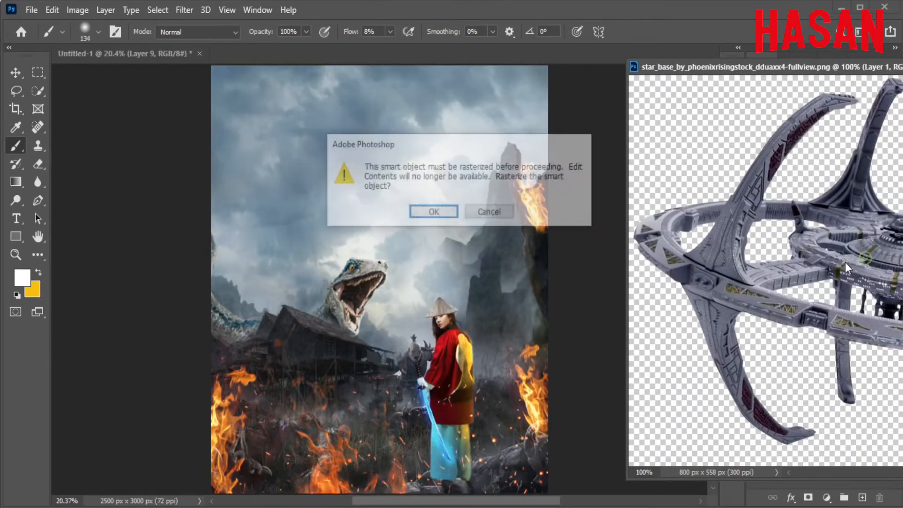
{"action": "left_click", "coordinate": [489, 211]}
{"action": "left_click", "coordinate": [16, 73]}
{"action": "left_click_drag", "start_coordinate": [865, 239], "coordinate": [472, 233]}
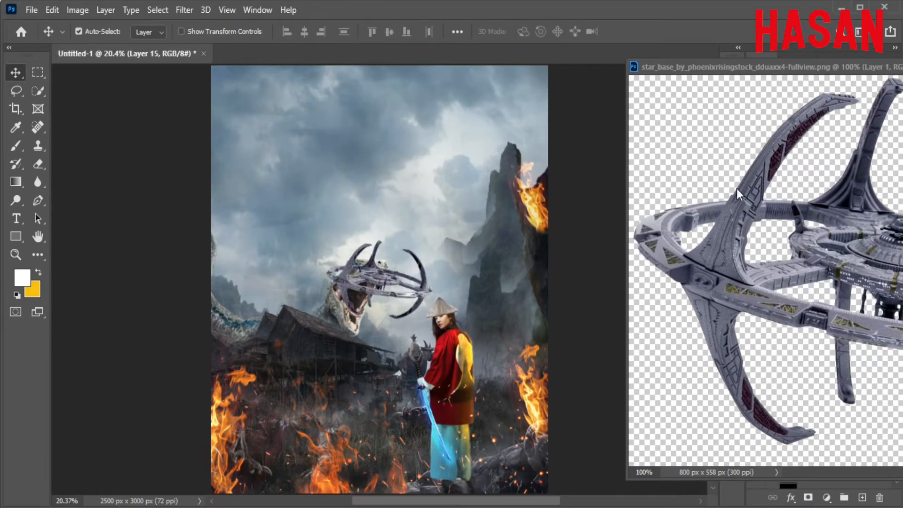
{"action": "left_click_drag", "start_coordinate": [838, 69], "coordinate": [565, 72]}
{"action": "left_click", "coordinate": [835, 70]}
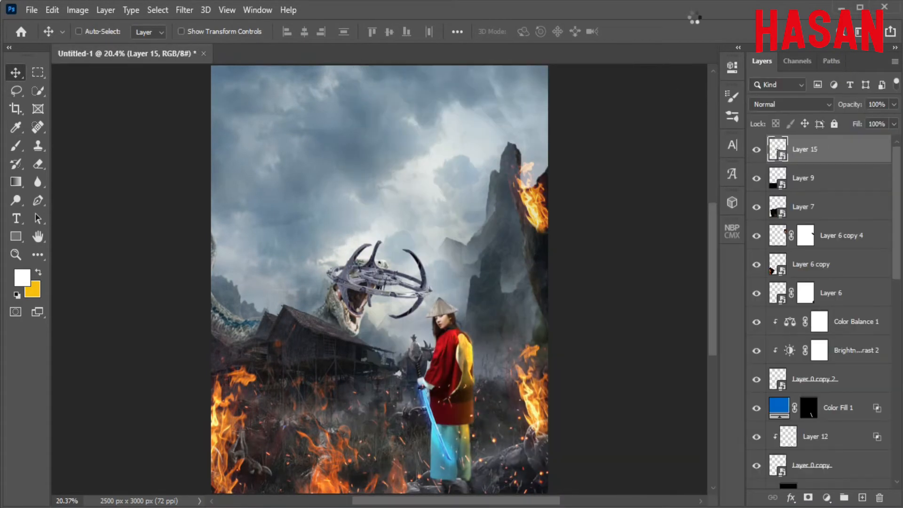
Enlarge the star base, rotate it 8.53° and place it partly outside the upper-left corner of the sky.
{"action": "key", "text": "ctrl+t"}
{"action": "left_click_drag", "start_coordinate": [399, 288], "coordinate": [263, 146]}
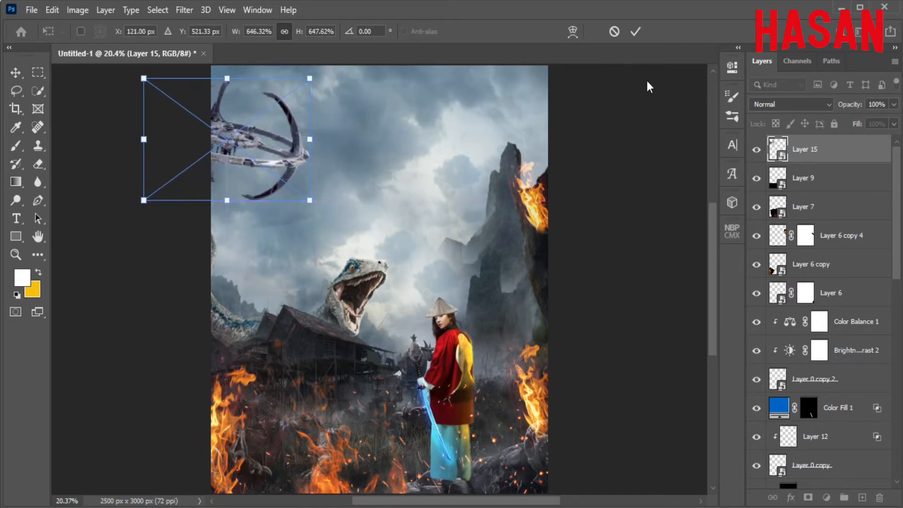
{"action": "left_click_drag", "start_coordinate": [323, 70], "coordinate": [332, 85]}
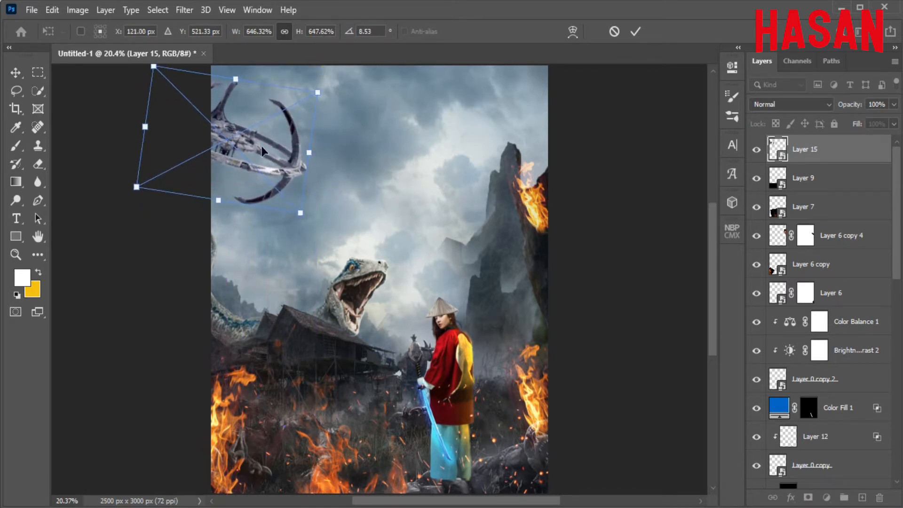
{"action": "left_click_drag", "start_coordinate": [262, 146], "coordinate": [269, 142]}
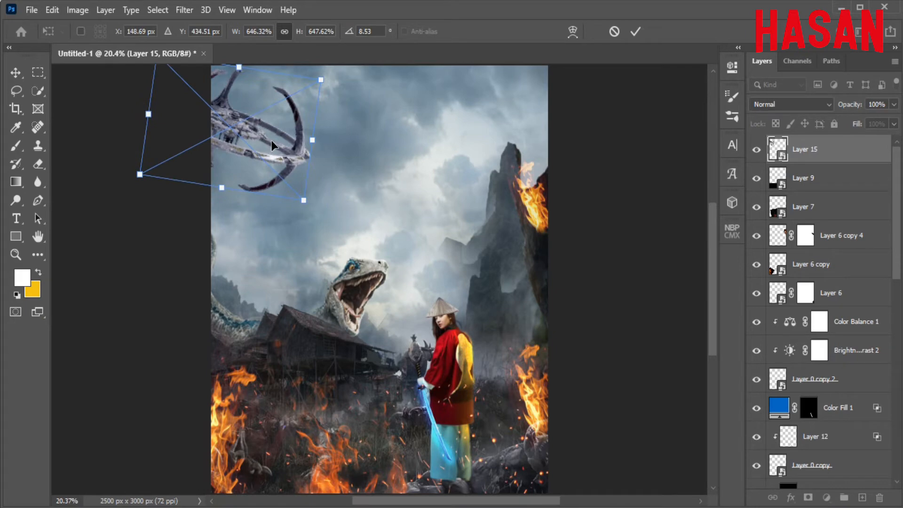
{"action": "left_click", "coordinate": [635, 32]}
Duplicate the star base layer as Layer 15 copy.
{"action": "right_click", "coordinate": [818, 149]}
{"action": "left_click", "coordinate": [752, 40]}
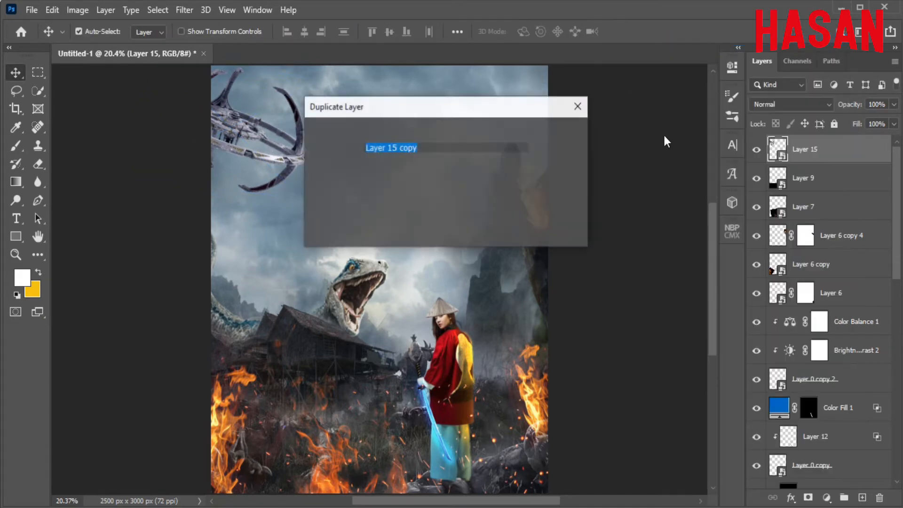
{"action": "key", "text": "Return"}
{"action": "key", "text": "ctrl+t"}
{"action": "left_click", "coordinate": [615, 31]}
Scale down the star base on Layer 15 and move it to the upper edge of the sky near the middle.
{"action": "left_click", "coordinate": [804, 177]}
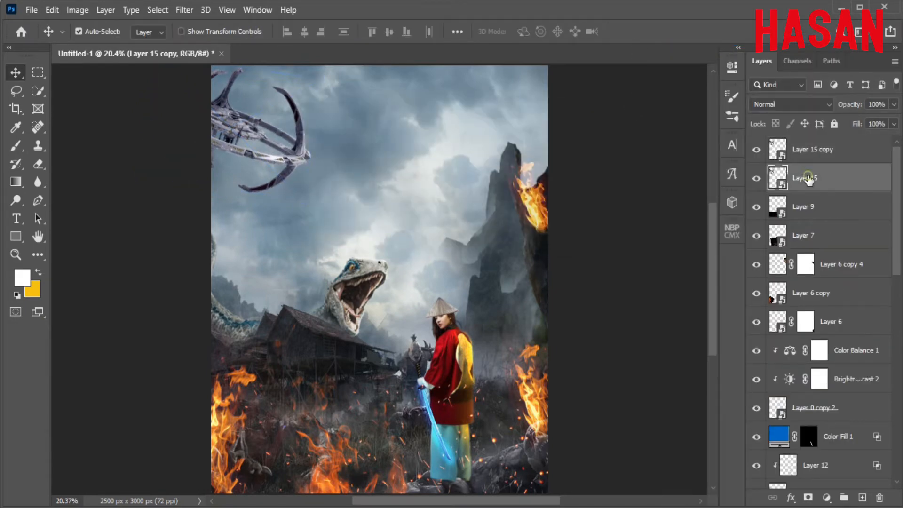
{"action": "key", "text": "ctrl+t"}
{"action": "left_click_drag", "start_coordinate": [312, 141], "coordinate": [279, 134]}
{"action": "left_click_drag", "start_coordinate": [258, 128], "coordinate": [382, 75]}
{"action": "left_click", "coordinate": [636, 33]}
Clip a Levels adjustment to the large star base and lower its white output level to 205.
{"action": "left_click", "coordinate": [785, 158]}
{"action": "left_click", "coordinate": [756, 150]}
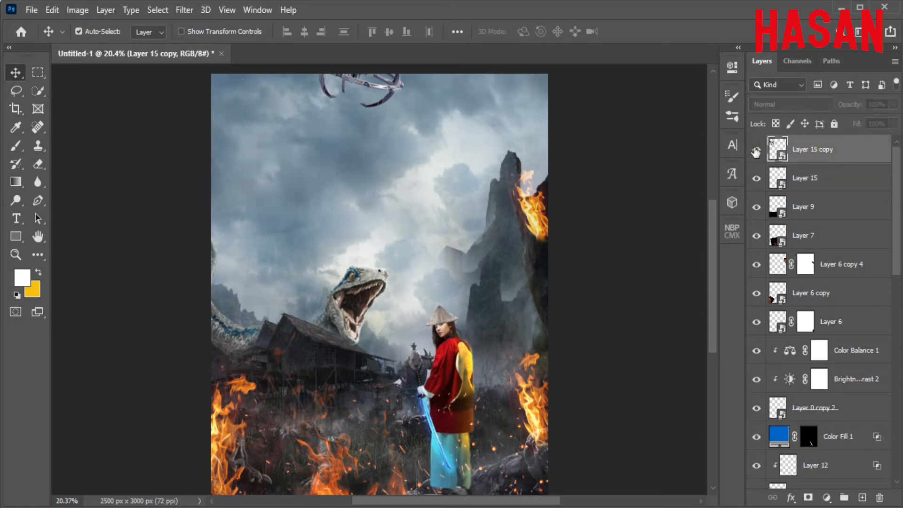
{"action": "left_click", "coordinate": [756, 150]}
{"action": "left_click", "coordinate": [826, 497]}
{"action": "left_click", "coordinate": [820, 308]}
{"action": "key", "text": "ctrl+alt+g"}
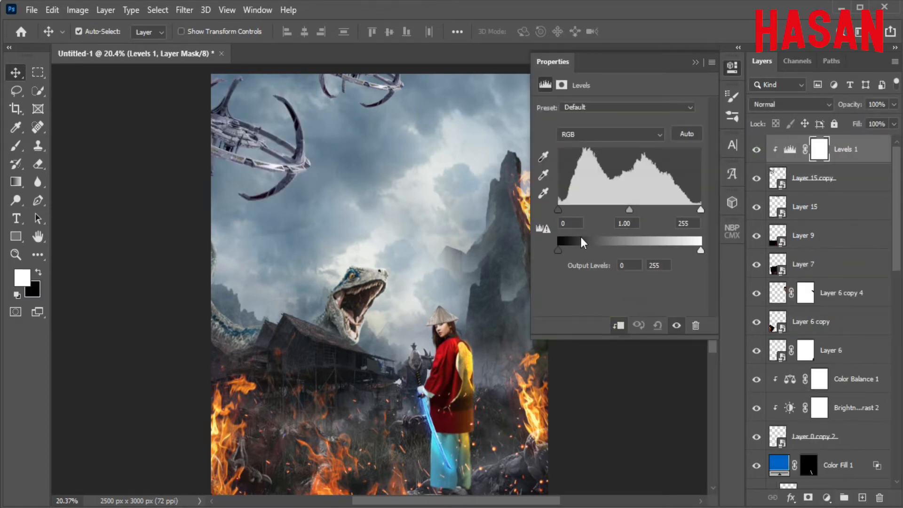
{"action": "left_click_drag", "start_coordinate": [700, 250], "coordinate": [699, 252]}
{"action": "mouse_move", "coordinate": [565, 251]}
{"action": "left_mouse_down"}
{"action": "mouse_move", "coordinate": [588, 257]}
{"action": "mouse_move", "coordinate": [554, 257]}
{"action": "left_mouse_up"}
{"action": "mouse_move", "coordinate": [667, 252]}
{"action": "left_mouse_down"}
{"action": "mouse_move", "coordinate": [657, 254]}
{"action": "mouse_move", "coordinate": [668, 252]}
{"action": "left_mouse_up"}
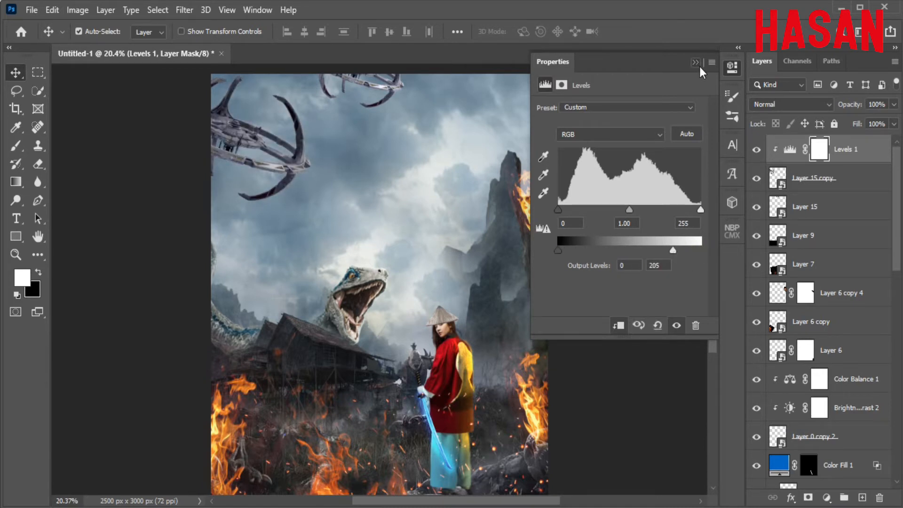
{"action": "left_click", "coordinate": [695, 62]}
Merge the Levels adjustment with the large star base layer.
{"action": "left_click", "coordinate": [861, 178]}
{"action": "right_click", "coordinate": [861, 177]}
{"action": "left_click", "coordinate": [749, 265]}
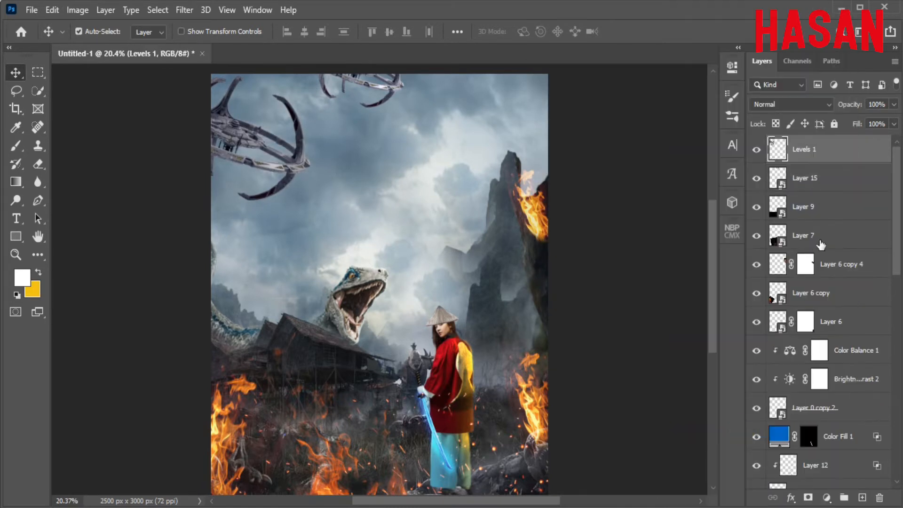
Add a layer mask to the large star base and paint black at 10% flow to fade it into the clouds.
{"action": "left_click", "coordinate": [807, 498]}
{"action": "key", "text": "b"}
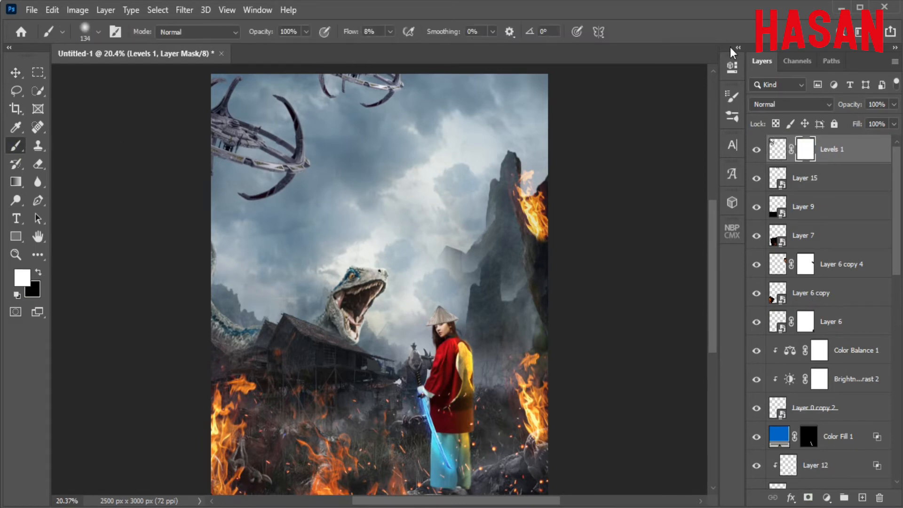
{"action": "left_click_drag", "start_coordinate": [326, 167], "coordinate": [321, 166]}
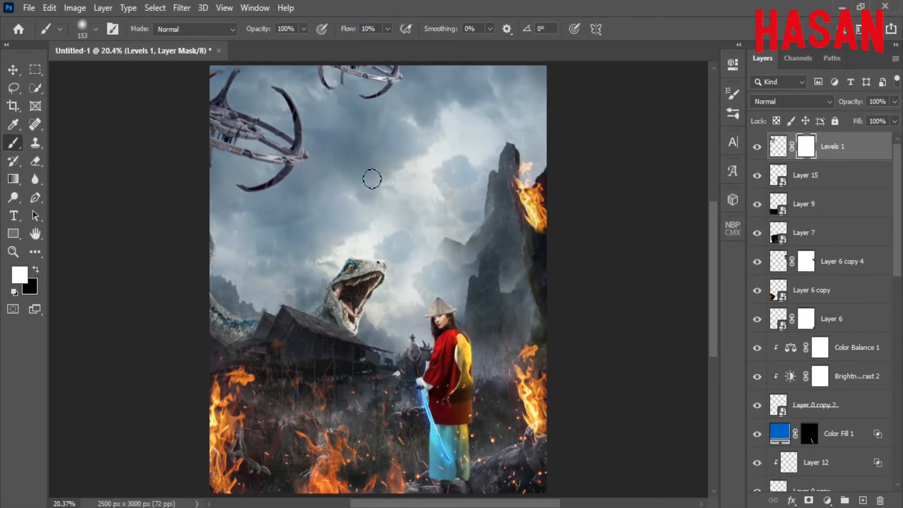
{"action": "mouse_move", "coordinate": [381, 190]}
{"action": "left_mouse_down"}
{"action": "mouse_move", "coordinate": [388, 194]}
{"action": "mouse_move", "coordinate": [340, 196]}
{"action": "left_mouse_up"}
{"action": "left_click", "coordinate": [39, 271]}
{"action": "mouse_move", "coordinate": [292, 145]}
{"action": "left_mouse_down"}
{"action": "mouse_move", "coordinate": [298, 131]}
{"action": "mouse_move", "coordinate": [235, 144]}
{"action": "mouse_move", "coordinate": [289, 122]}
{"action": "mouse_move", "coordinate": [228, 100]}
{"action": "left_mouse_up"}
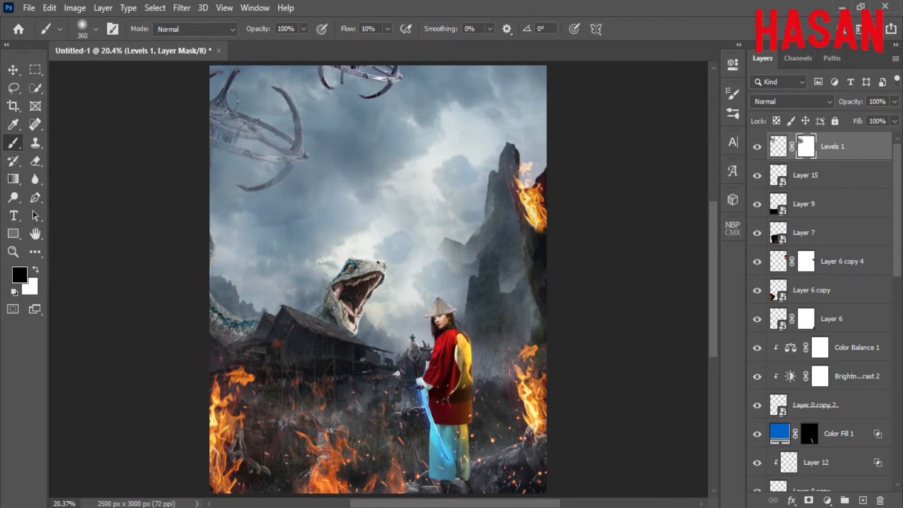
Mask the small star base on Layer 15 and paint black at 10% flow to fade both star bases into the clouds.
{"action": "left_click", "coordinate": [819, 176]}
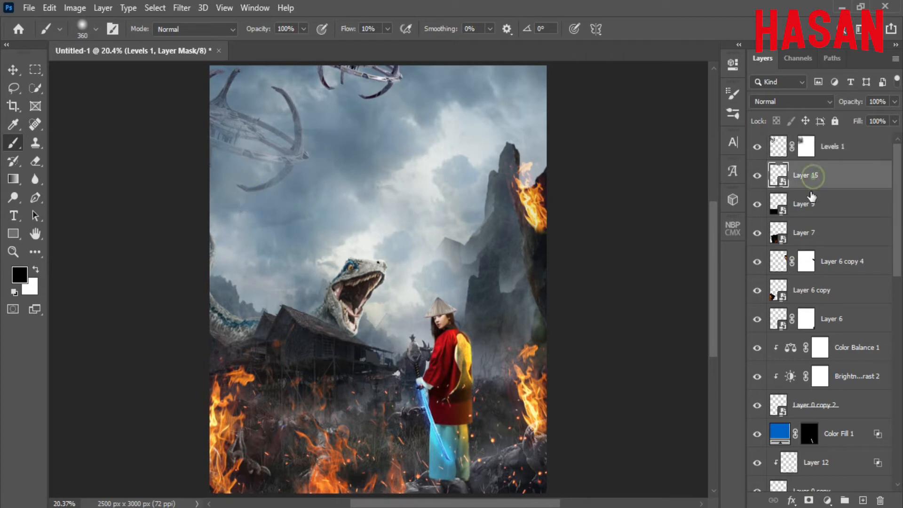
{"action": "left_click", "coordinate": [808, 500]}
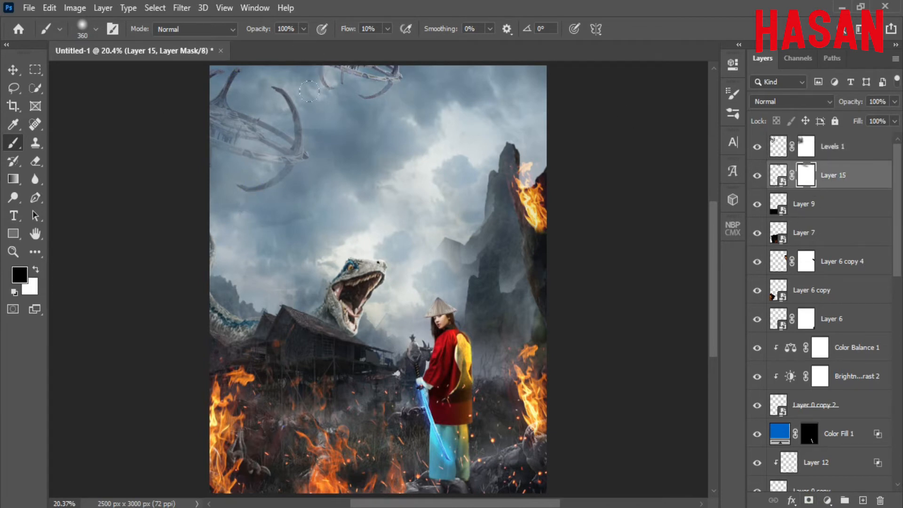
{"action": "left_click", "coordinate": [807, 147]}
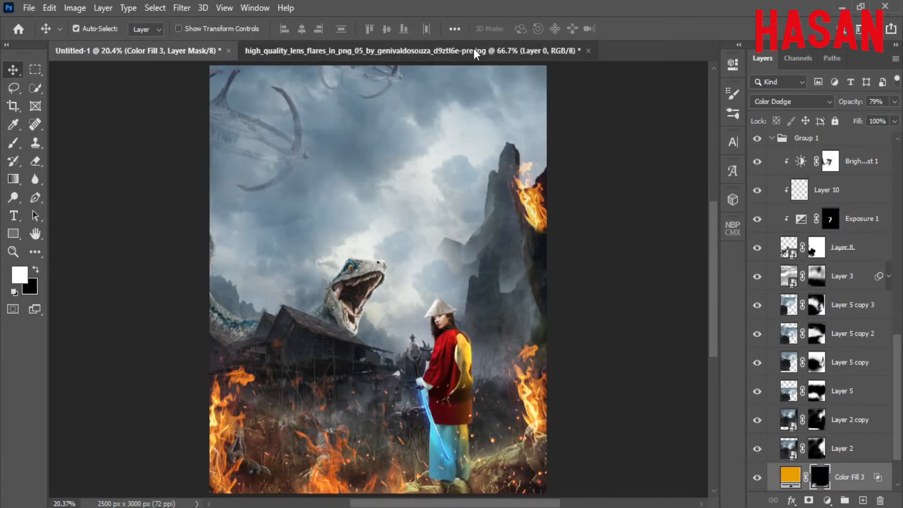
Bring the orange lens flare from its own document into the composite and set its blend mode to Screen.
{"action": "left_click_drag", "start_coordinate": [473, 49], "coordinate": [517, 80]}
{"action": "left_click_drag", "start_coordinate": [734, 193], "coordinate": [395, 257]}
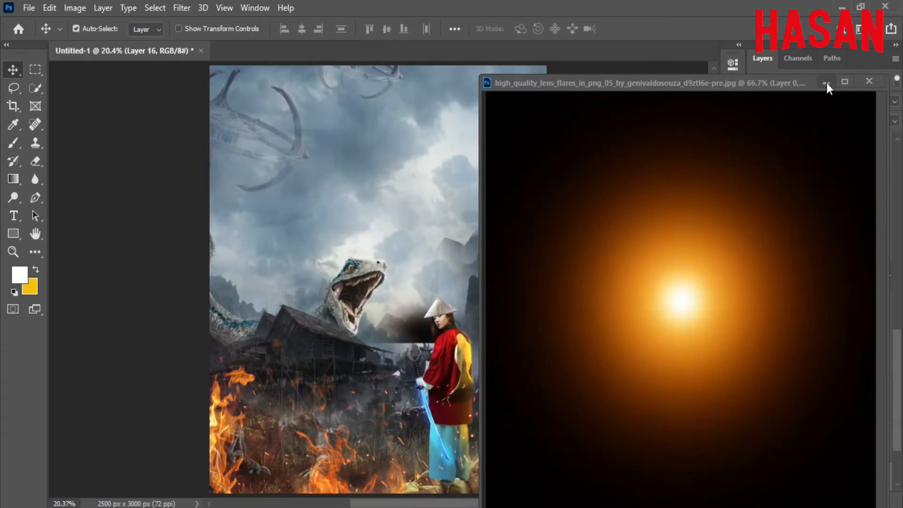
{"action": "left_click", "coordinate": [826, 83]}
{"action": "left_click", "coordinate": [824, 100]}
{"action": "left_click", "coordinate": [782, 217]}
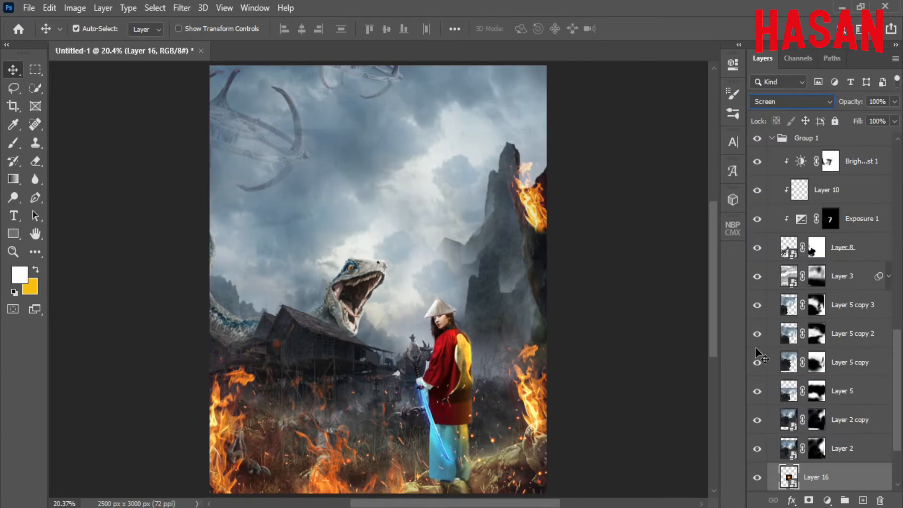
Move the lens flare layer to the top of Group 1, above Brightness/Contrast 1, and keep it selected.
{"action": "left_click_drag", "start_coordinate": [866, 477], "coordinate": [867, 149]}
{"action": "scroll", "coordinate": [878, 388], "scroll_direction": "up", "scroll_amount": 6}
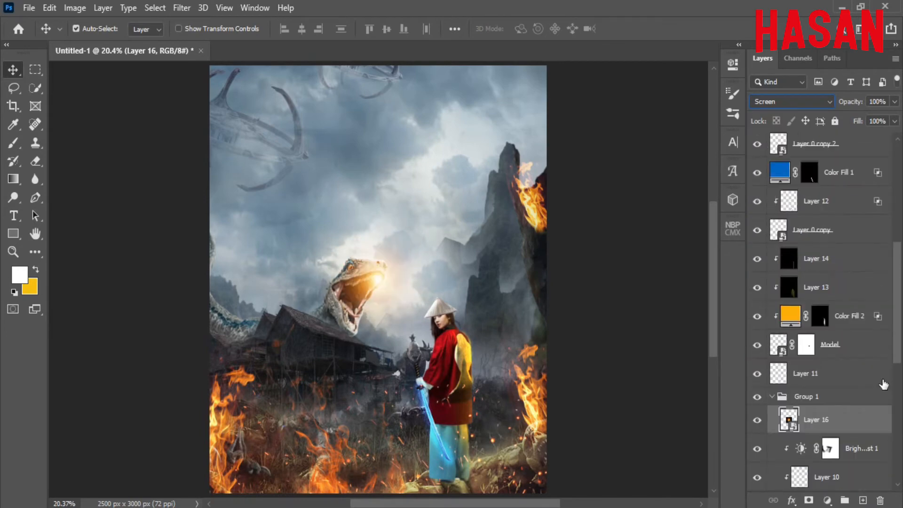
{"action": "left_click", "coordinate": [233, 321]}
{"action": "right_click", "coordinate": [232, 321]}
{"action": "left_click", "coordinate": [772, 209]}
{"action": "scroll", "coordinate": [800, 325], "scroll_direction": "down", "scroll_amount": 5}
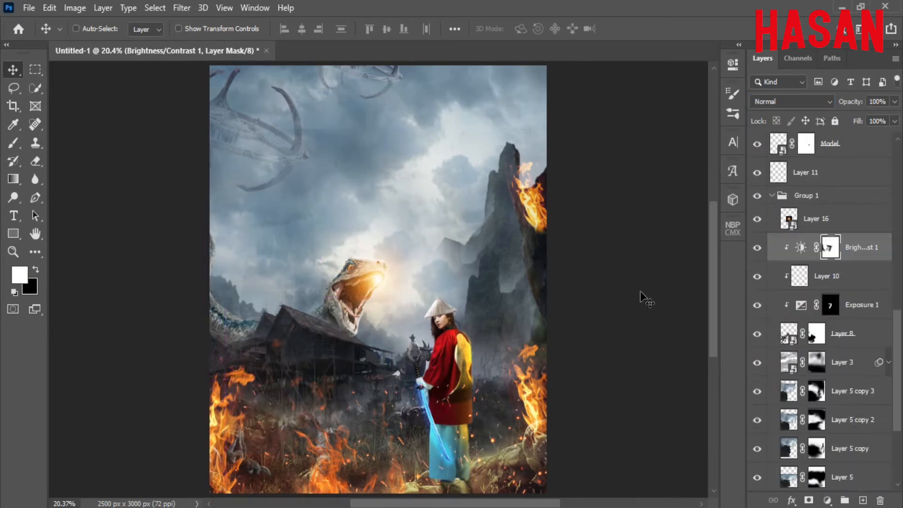
{"action": "left_click", "coordinate": [785, 220]}
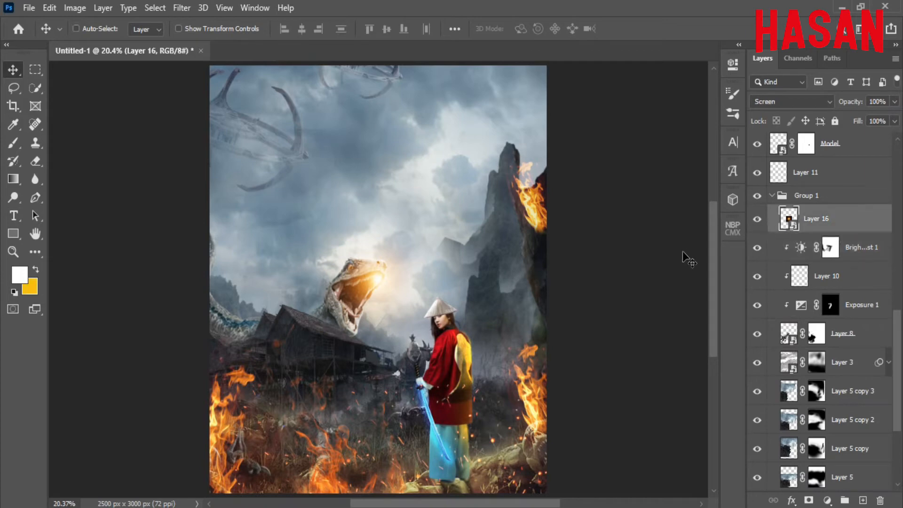
Move the lens flare into the middle of the raptor's open mouth.
{"action": "key", "text": "ctrl+t"}
{"action": "scroll", "coordinate": [383, 272], "scroll_direction": "up", "scroll_amount": 1}
{"action": "left_click_drag", "start_coordinate": [382, 272], "coordinate": [443, 347]}
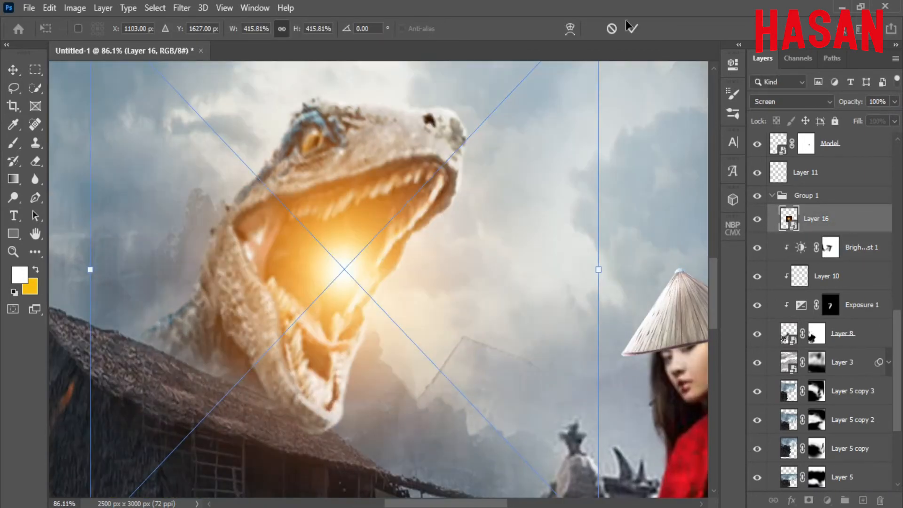
{"action": "left_click", "coordinate": [632, 29]}
{"action": "key", "text": "ctrl+0"}
{"action": "left_click_drag", "start_coordinate": [363, 303], "coordinate": [469, 345]}
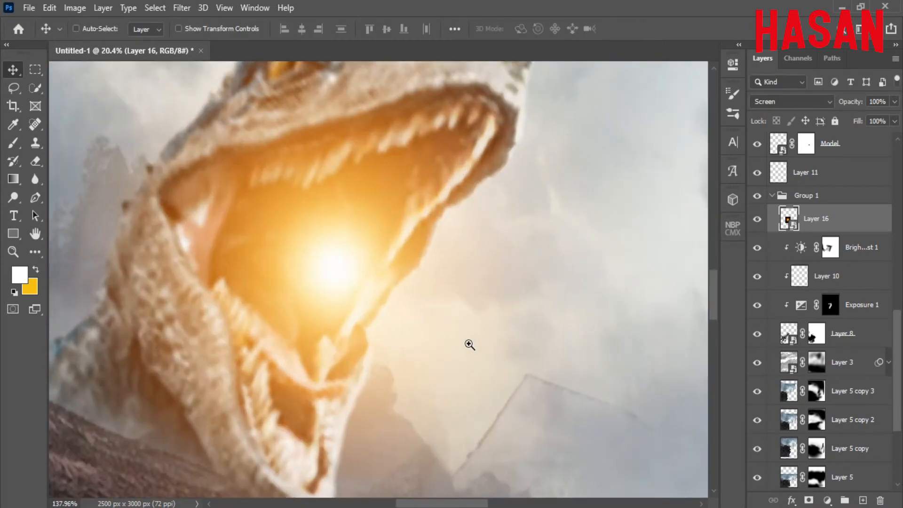
{"action": "left_click_drag", "start_coordinate": [333, 256], "coordinate": [317, 242]}
{"action": "key", "text": "ctrl+0"}
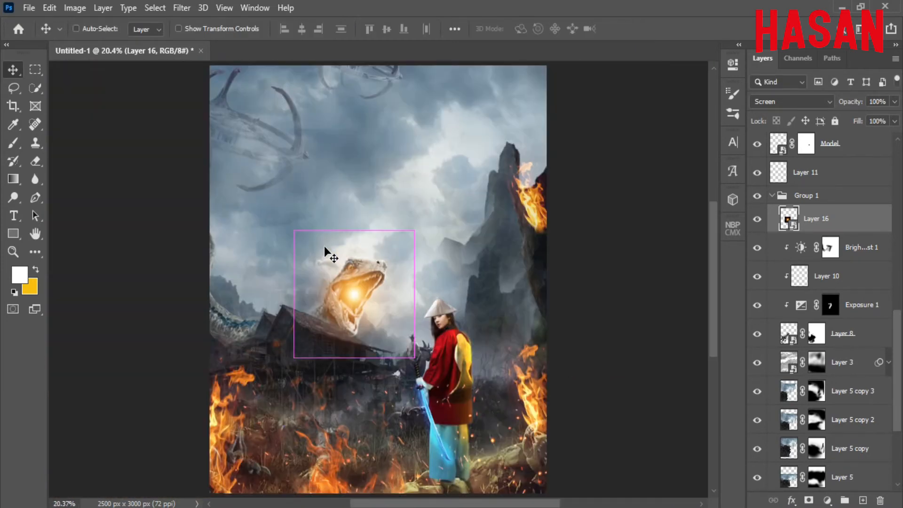
Enlarge the lens flare in the raptor's mouth to about 497%.
{"action": "key", "text": "ctrl+t"}
{"action": "left_click_drag", "start_coordinate": [407, 295], "coordinate": [426, 295]}
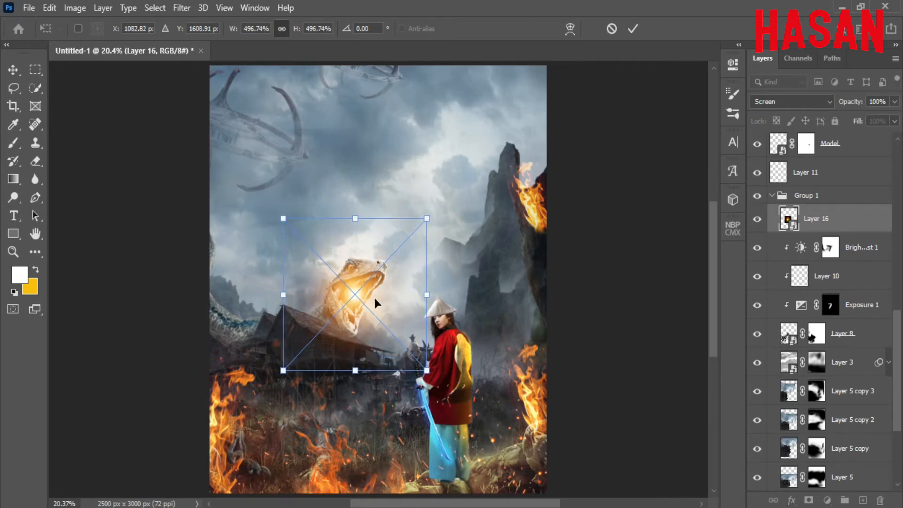
{"action": "left_click", "coordinate": [632, 29]}
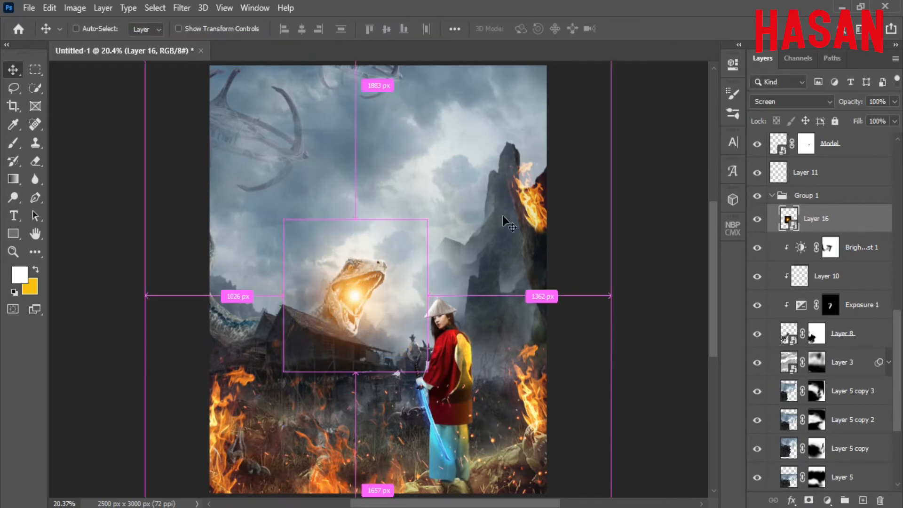
{"action": "key", "text": "ctrl+minus"}
{"action": "key", "text": "ctrl+minus"}
{"action": "key", "text": "ctrl+minus"}
{"action": "key", "text": "ctrl+minus"}
{"action": "key", "text": "ctrl+0"}
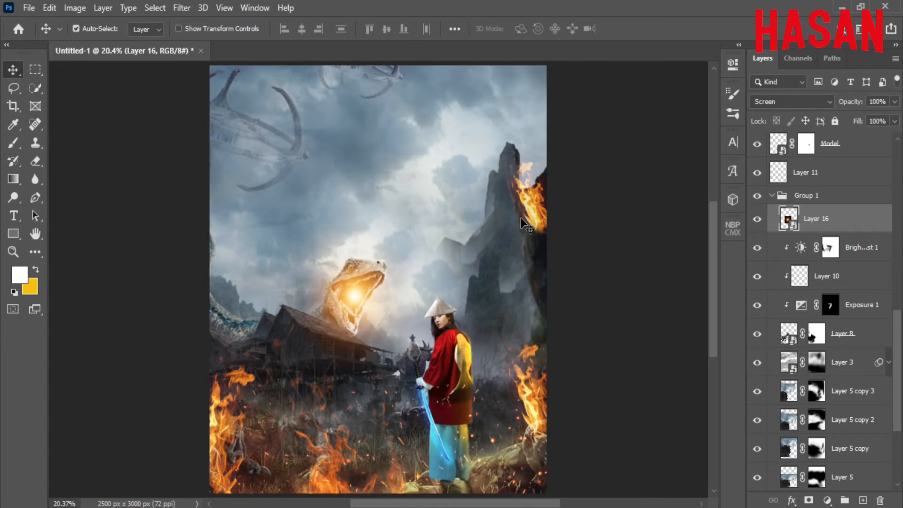
Create a Linear Dodge (Add) layer filled with neutral black above Exposure 2 and clip it to the hat.
{"action": "left_click", "coordinate": [441, 308]}
{"action": "mouse_move", "coordinate": [137, 22]}
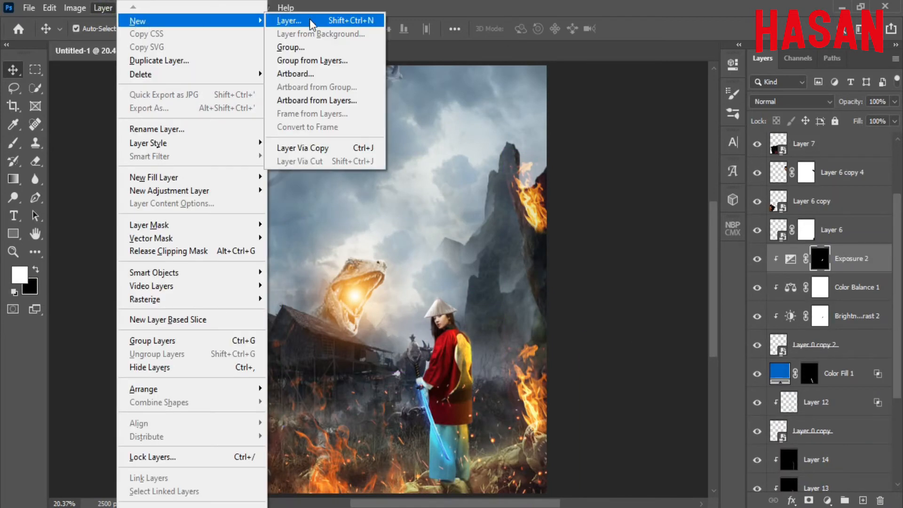
{"action": "left_click", "coordinate": [287, 24]}
{"action": "left_click", "coordinate": [579, 167]}
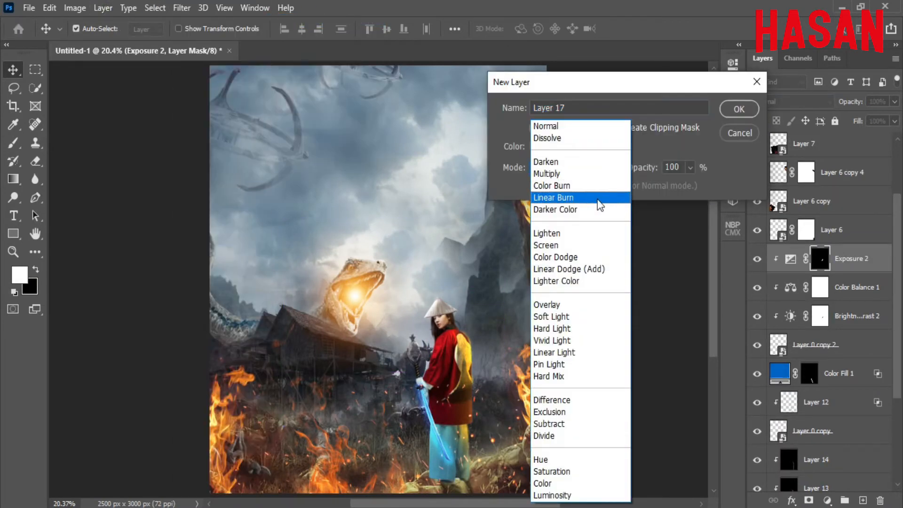
{"action": "left_click", "coordinate": [597, 269]}
{"action": "left_click", "coordinate": [598, 188]}
{"action": "left_click", "coordinate": [739, 109]}
{"action": "right_click", "coordinate": [848, 256]}
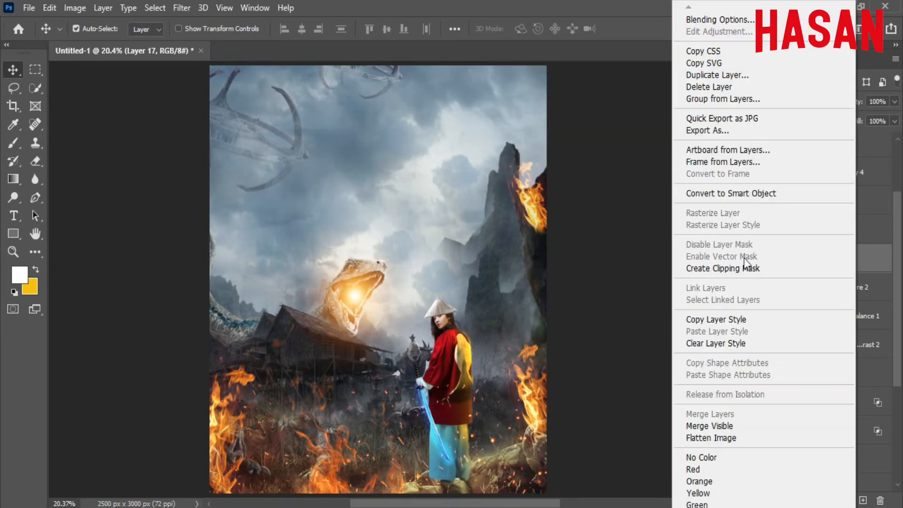
{"action": "left_click", "coordinate": [745, 267]}
Set up the Brush at the woman's hat with the yellow swatch as foreground color and a 128 px diameter.
{"action": "left_click", "coordinate": [13, 143]}
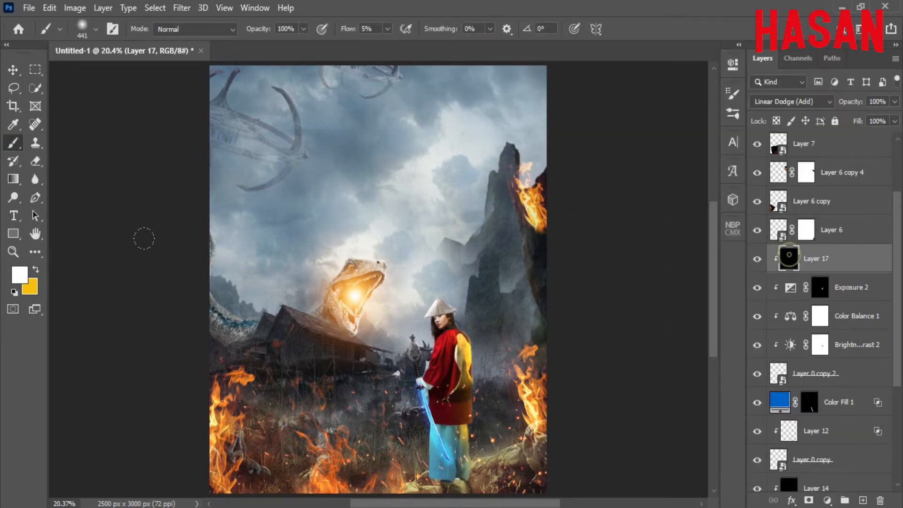
{"action": "left_click", "coordinate": [37, 270]}
{"action": "mouse_move", "coordinate": [439, 317]}
{"action": "left_mouse_down"}
{"action": "mouse_move", "coordinate": [483, 238]}
{"action": "mouse_move", "coordinate": [516, 268]}
{"action": "left_mouse_up"}
{"action": "left_click_drag", "start_coordinate": [524, 261], "coordinate": [397, 283]}
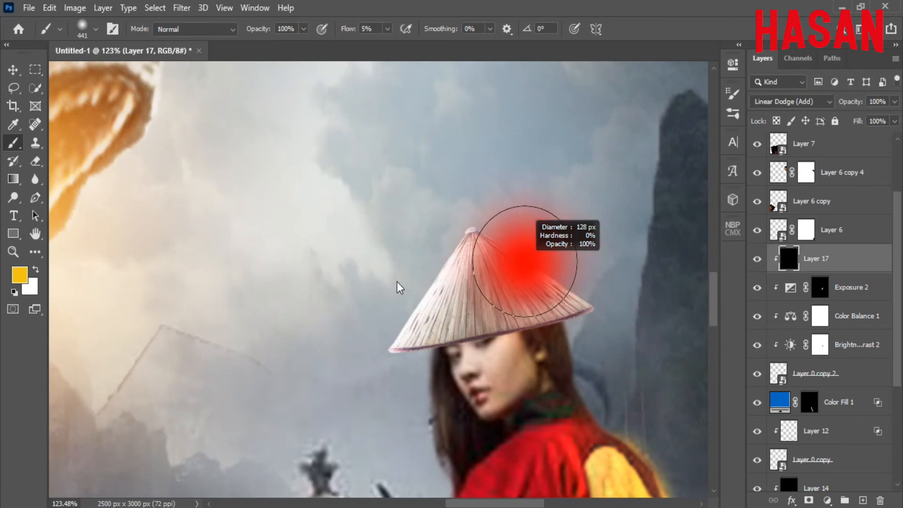
{"action": "right_click", "coordinate": [842, 259]}
{"action": "left_click", "coordinate": [828, 267]}
{"action": "left_click_drag", "start_coordinate": [411, 227], "coordinate": [402, 163]}
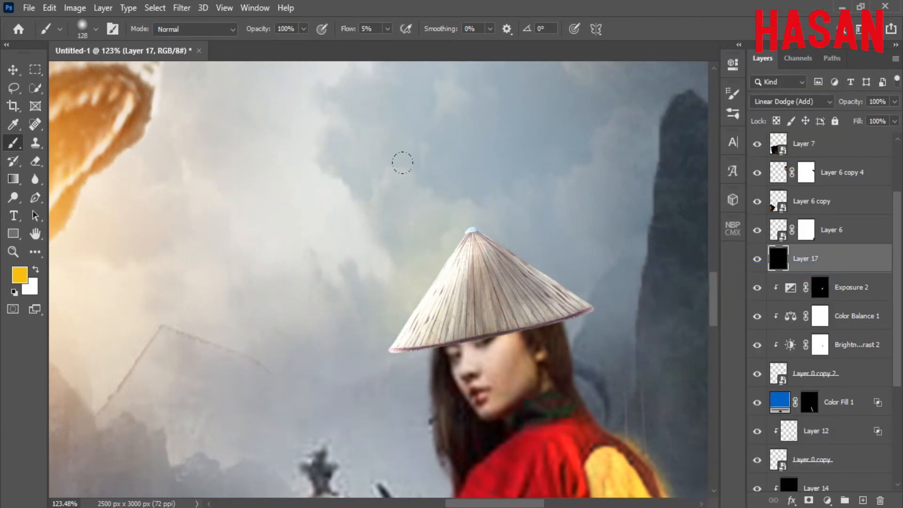
{"action": "key", "text": "ctrl+alt+g"}
Reduce the brush size to 85 px and set the foreground color to orange-yellow f2b717.
{"action": "left_click_drag", "start_coordinate": [466, 207], "coordinate": [413, 241]}
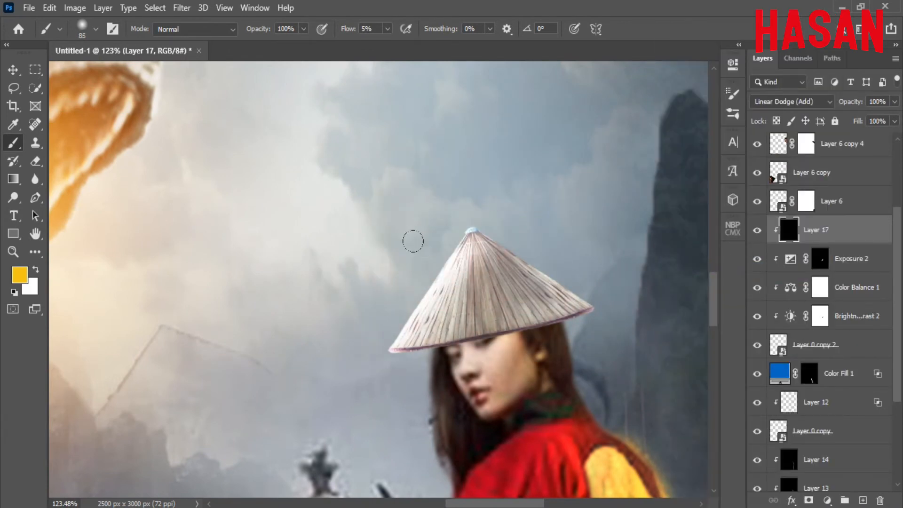
{"action": "left_click", "coordinate": [19, 275]}
{"action": "left_click_drag", "start_coordinate": [739, 228], "coordinate": [743, 227]}
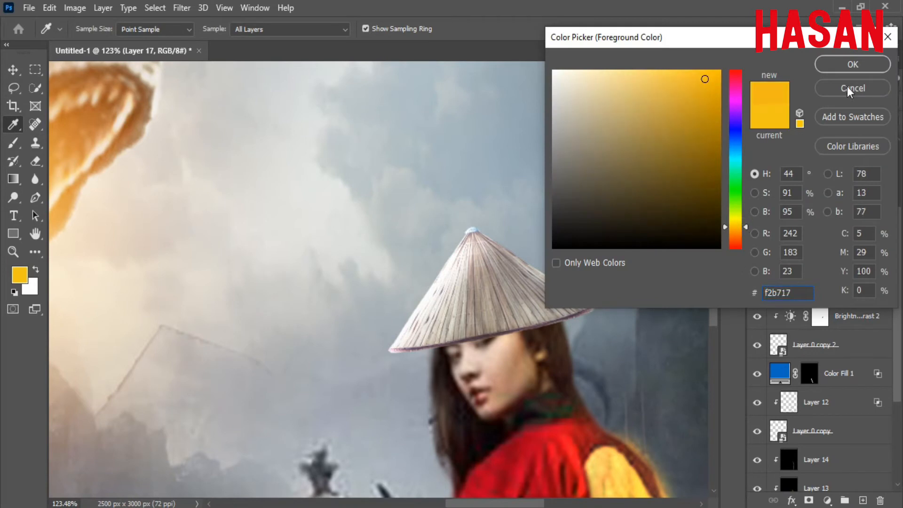
{"action": "left_click", "coordinate": [852, 62]}
Paint warm light on the hat's raptor-facing side at 5% flow and softly over the rest at 1% flow with a 107 px brush.
{"action": "left_click_drag", "start_coordinate": [442, 214], "coordinate": [375, 327]}
{"action": "left_click_drag", "start_coordinate": [414, 289], "coordinate": [457, 277]}
{"action": "left_click_drag", "start_coordinate": [499, 181], "coordinate": [495, 210]}
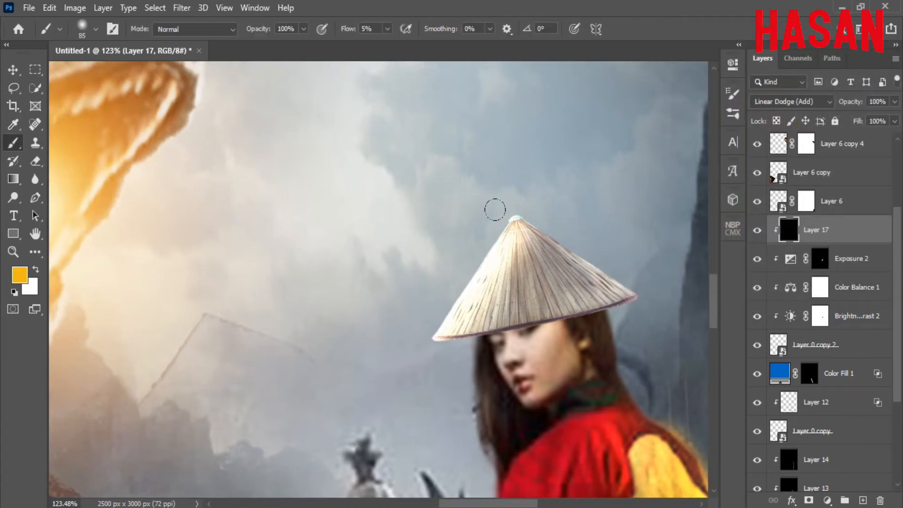
{"action": "left_click_drag", "start_coordinate": [541, 268], "coordinate": [487, 304]}
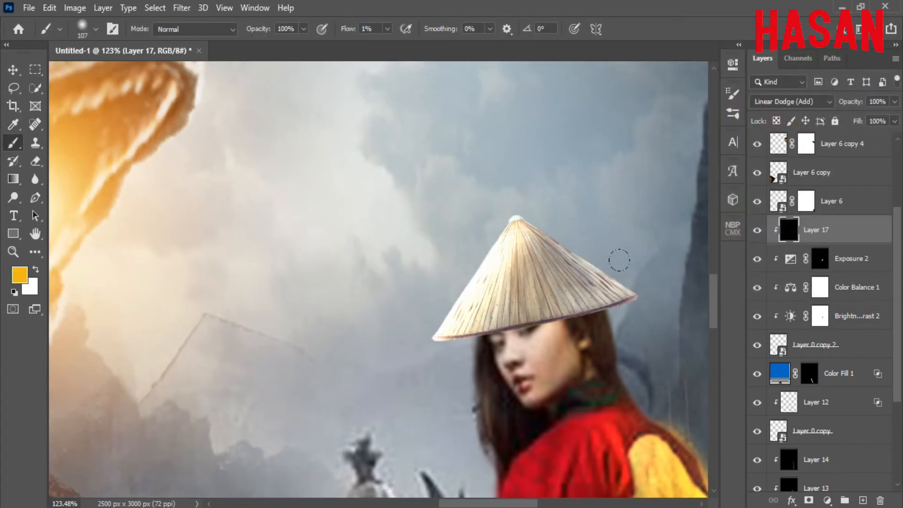
{"action": "left_click_drag", "start_coordinate": [467, 338], "coordinate": [476, 227]}
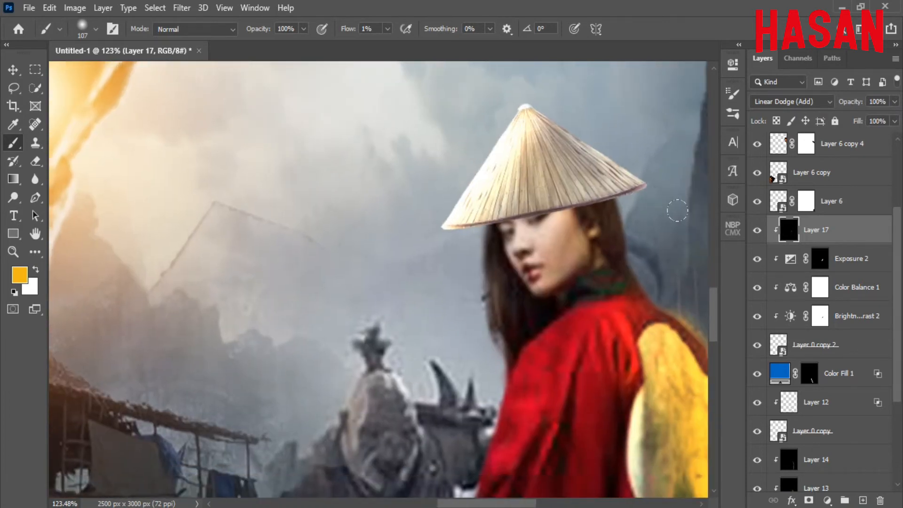
Create a Linear Dodge (Add) layer filled with neutral black above Layer 14 and clip it to the woman.
{"action": "scroll", "coordinate": [839, 360], "scroll_direction": "down", "scroll_amount": 4}
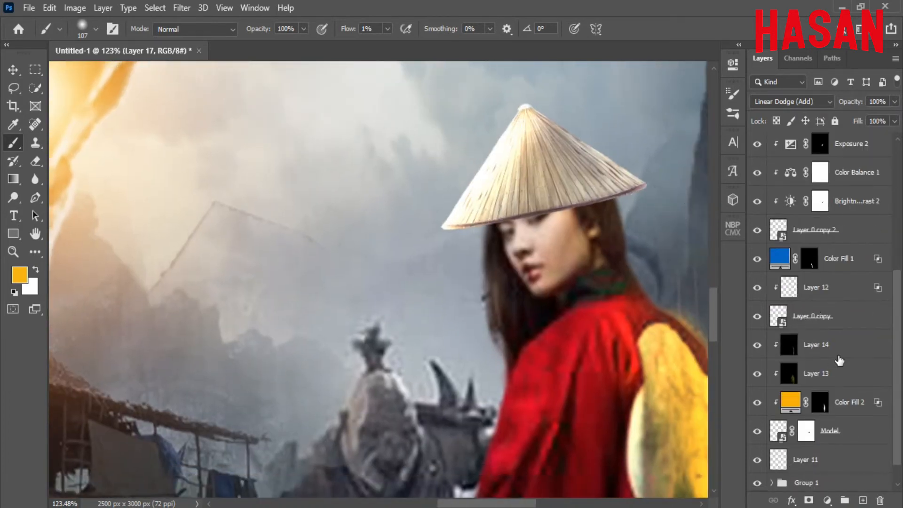
{"action": "left_click", "coordinate": [849, 345]}
{"action": "left_click", "coordinate": [757, 345]}
{"action": "left_click", "coordinate": [757, 344]}
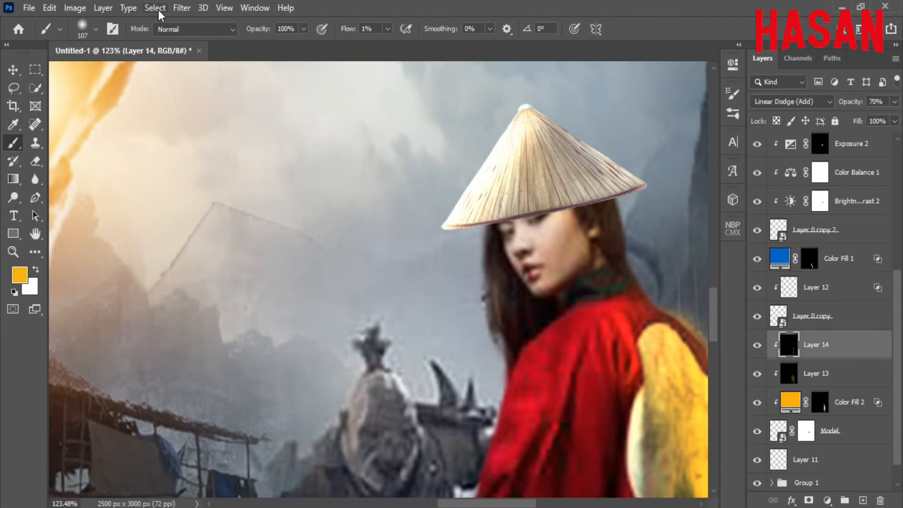
{"action": "left_click", "coordinate": [100, 8]}
{"action": "mouse_move", "coordinate": [136, 21]}
{"action": "left_click", "coordinate": [283, 22]}
{"action": "left_click", "coordinate": [605, 168]}
{"action": "left_click", "coordinate": [610, 193]}
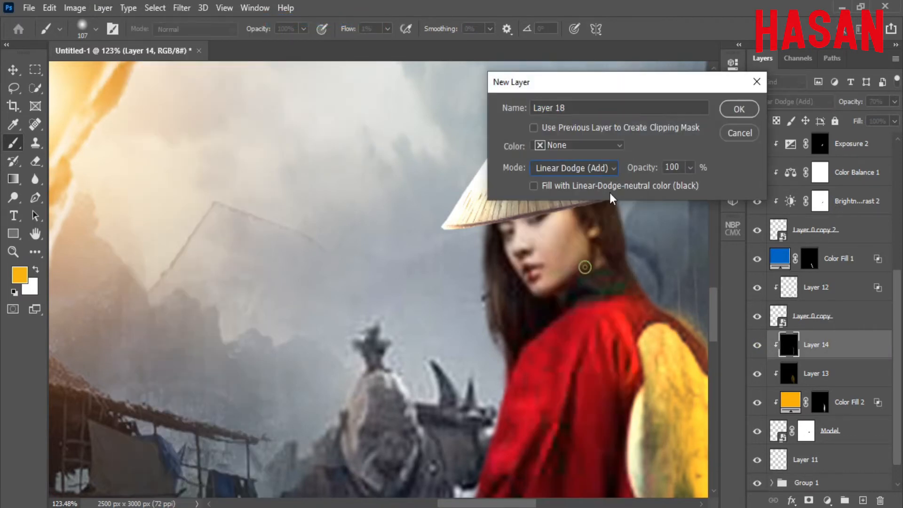
{"action": "left_click", "coordinate": [739, 109]}
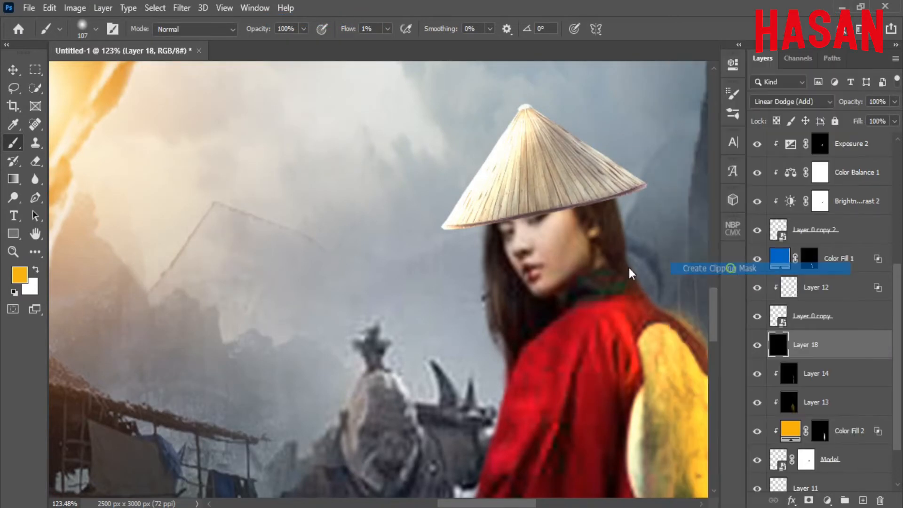
{"action": "key", "text": "ctrl+alt+g"}
Paint warm light at 12% flow on the woman's hair, shoulder and sleeve facing the raptor, using Layer 18.
{"action": "key", "text": "ctrl+minus"}
{"action": "key", "text": "ctrl+minus"}
{"action": "key", "text": "ctrl+minus"}
{"action": "left_click_drag", "start_coordinate": [419, 292], "coordinate": [447, 198]}
{"action": "left_click", "coordinate": [758, 347]}
{"action": "left_click", "coordinate": [758, 349]}
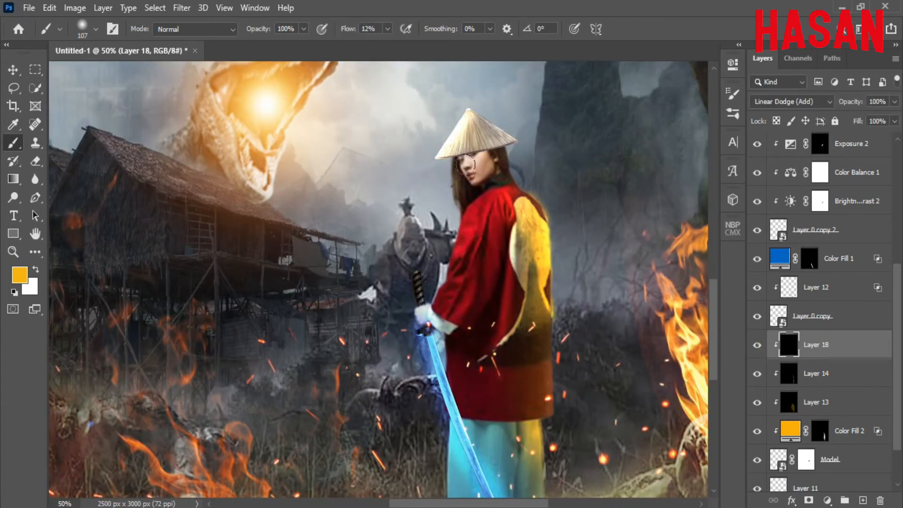
{"action": "left_click_drag", "start_coordinate": [461, 168], "coordinate": [456, 208]}
{"action": "mouse_move", "coordinate": [463, 217]}
{"action": "left_mouse_down"}
{"action": "mouse_move", "coordinate": [435, 283]}
{"action": "mouse_move", "coordinate": [452, 254]}
{"action": "mouse_move", "coordinate": [443, 274]}
{"action": "left_mouse_up"}
Brush more soft light down the woman's coat at 3% flow and lower Layer 18's opacity to 70%.
{"action": "scroll", "coordinate": [435, 207], "scroll_direction": "down", "scroll_amount": 2}
{"action": "scroll", "coordinate": [395, 186], "scroll_direction": "up", "scroll_amount": 1}
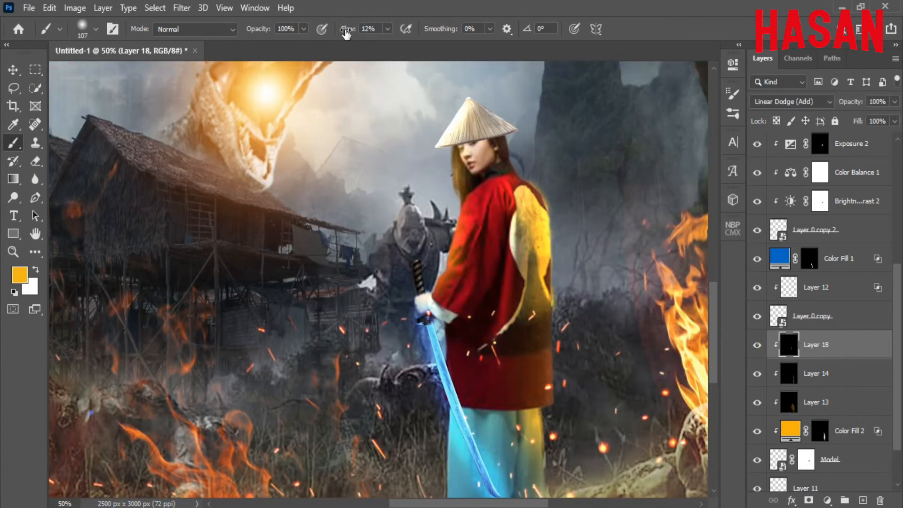
{"action": "mouse_move", "coordinate": [472, 188]}
{"action": "left_mouse_down"}
{"action": "mouse_move", "coordinate": [465, 292]}
{"action": "mouse_move", "coordinate": [444, 292]}
{"action": "left_mouse_up"}
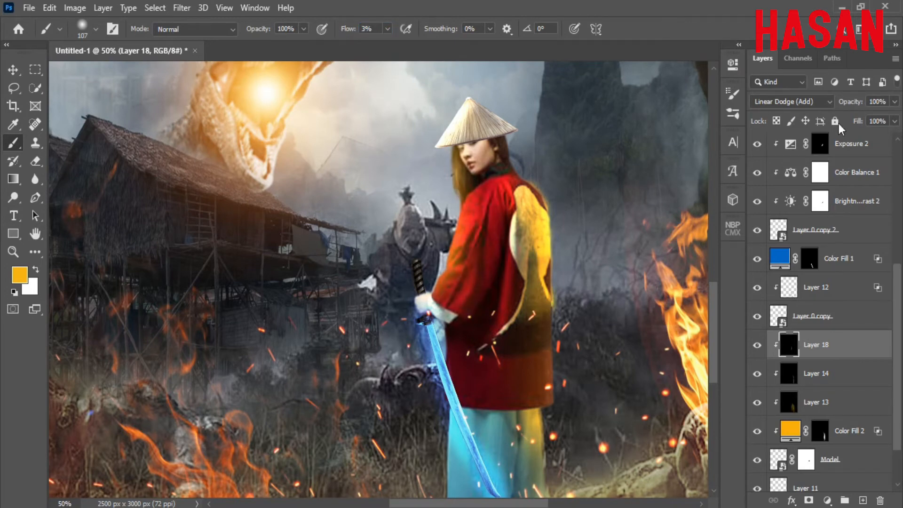
{"action": "left_click_drag", "start_coordinate": [852, 101], "coordinate": [836, 107]}
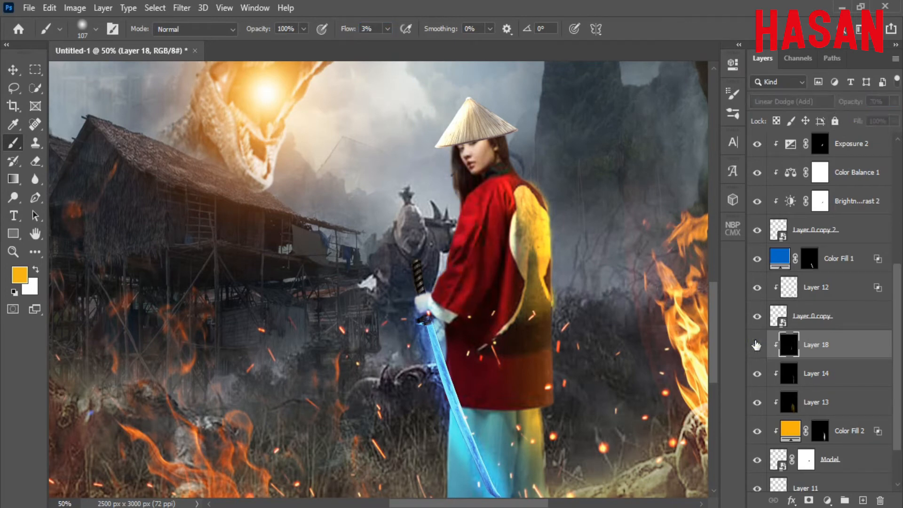
Add a new empty layer in Normal mode to the composite.
{"action": "key", "text": "ctrl+0"}
{"action": "scroll", "coordinate": [848, 236], "scroll_direction": "up", "scroll_amount": 3}
{"action": "scroll", "coordinate": [847, 236], "scroll_direction": "up", "scroll_amount": 5}
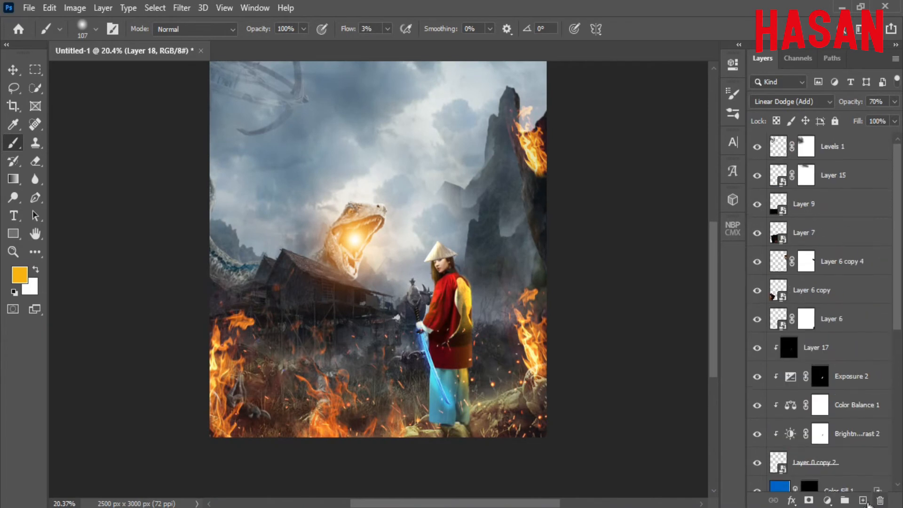
{"action": "left_click", "coordinate": [862, 500]}
{"action": "scroll", "coordinate": [848, 239], "scroll_direction": "up", "scroll_amount": 4}
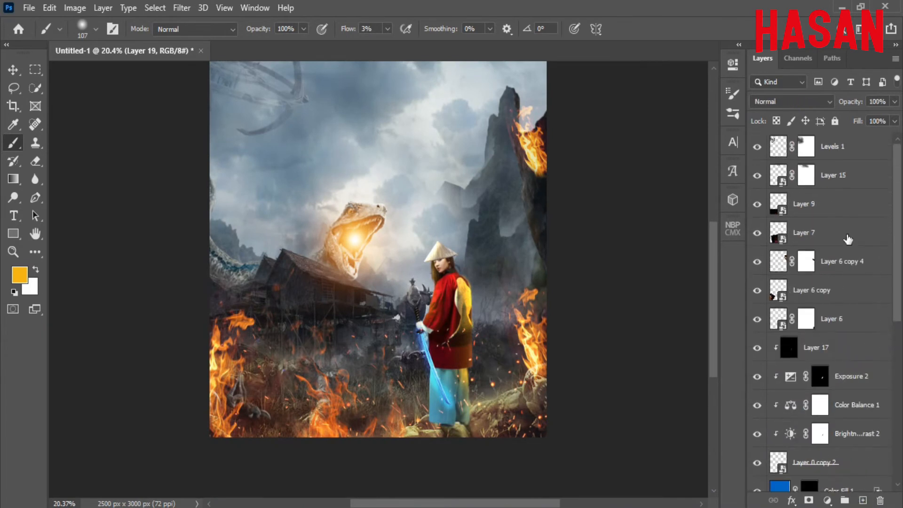
Add a new empty layer above Levels 1 and set its blend mode to Overlay.
{"action": "left_click", "coordinate": [848, 149]}
{"action": "left_click", "coordinate": [862, 500]}
{"action": "scroll", "coordinate": [533, 354], "scroll_direction": "up", "scroll_amount": 1}
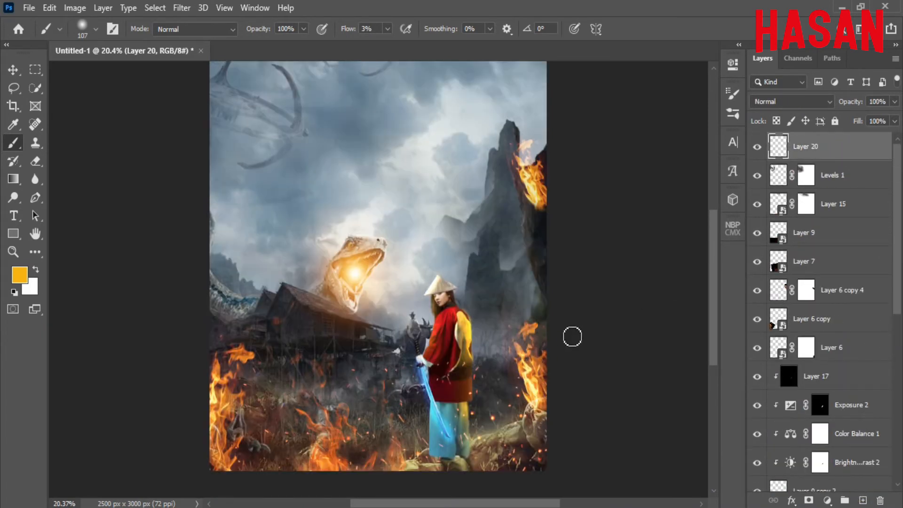
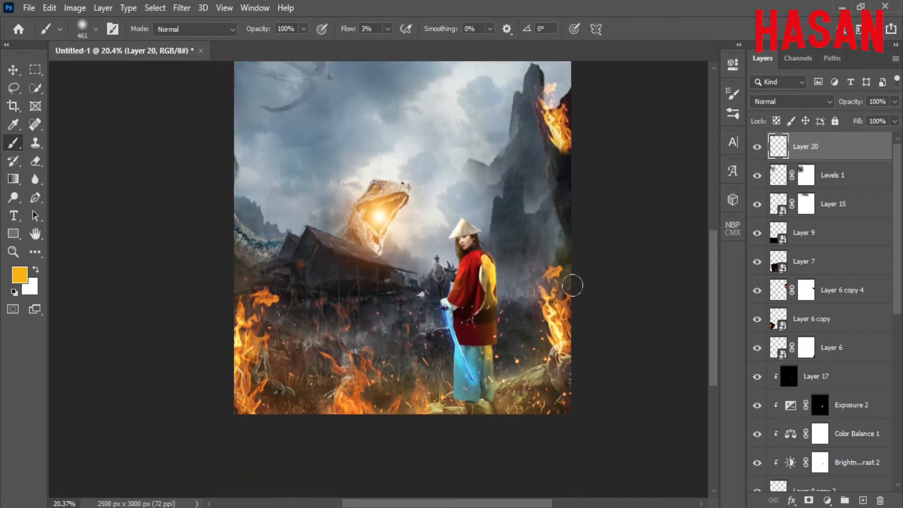
{"action": "left_click", "coordinate": [829, 102]}
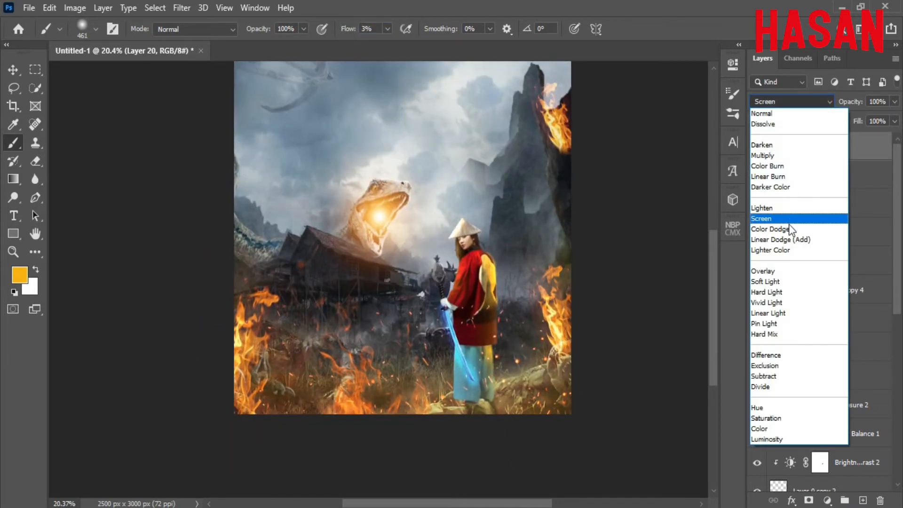
{"action": "left_click", "coordinate": [797, 270]}
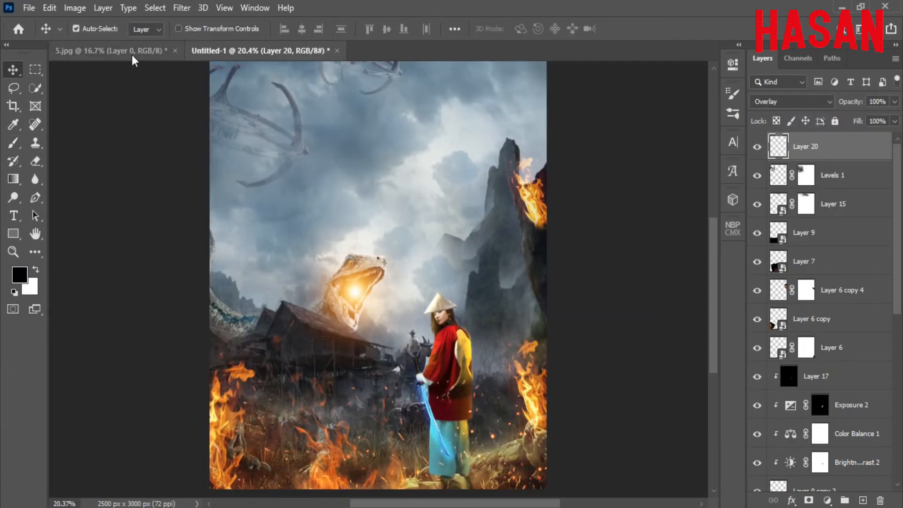
Bring the black-background smoke image from 5.jpg into the composite above Layer 20 as a smart object covering the canvas.
{"action": "left_click_drag", "start_coordinate": [133, 52], "coordinate": [351, 249]}
{"action": "left_click_drag", "start_coordinate": [832, 76], "coordinate": [709, 76]}
{"action": "left_click", "coordinate": [808, 76]}
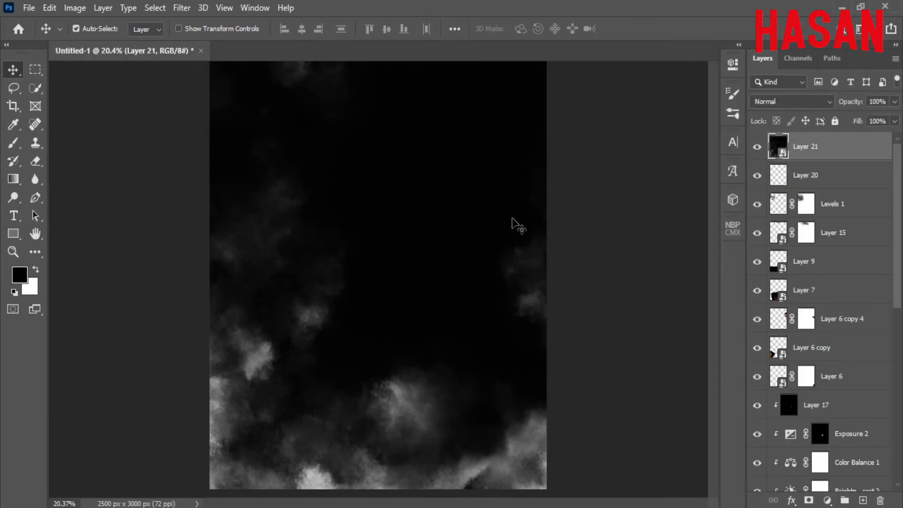
{"action": "key", "text": "ctrl+t"}
{"action": "key", "text": "ctrl+minus"}
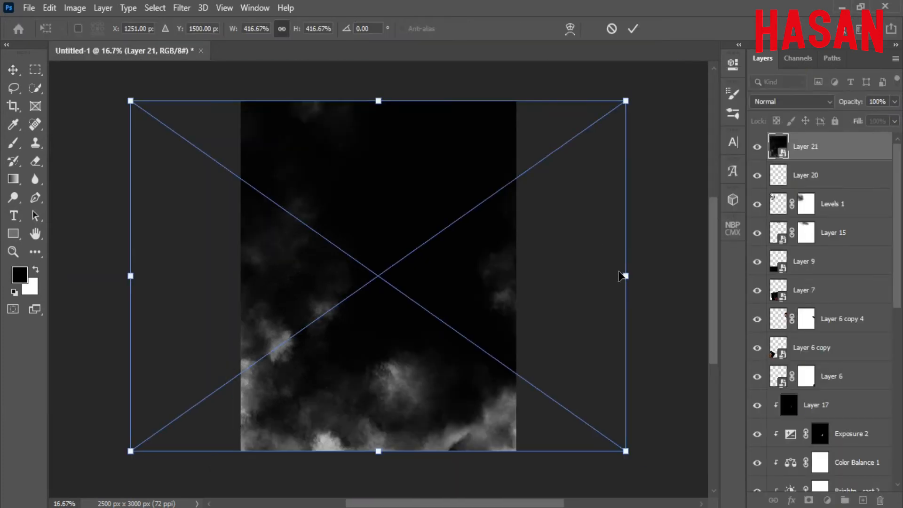
{"action": "key", "text": "Return"}
Blend the smoke layer in Screen mode at 40% opacity, place it beneath Layer 20 and compare the image with and without it.
{"action": "left_click", "coordinate": [790, 102]}
{"action": "left_click", "coordinate": [767, 218]}
{"action": "key", "text": "ctrl+0"}
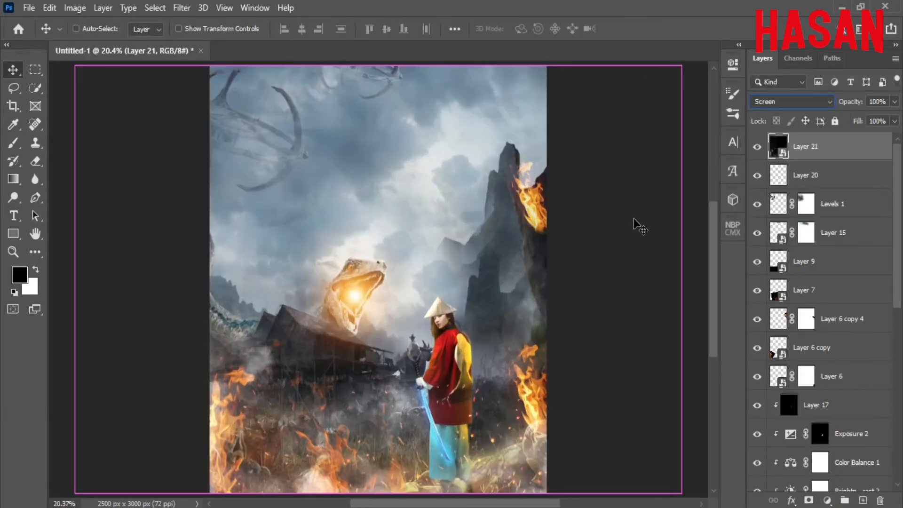
{"action": "key", "text": "ctrl+bracketleft"}
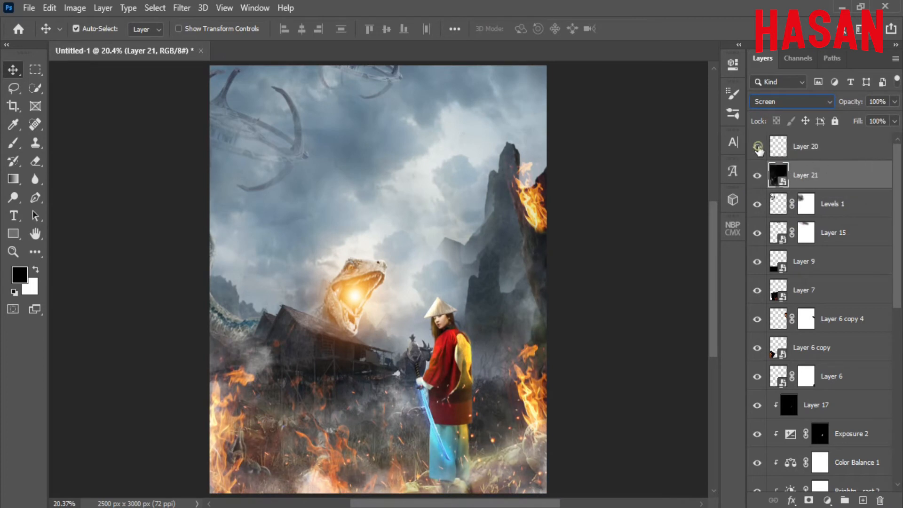
{"action": "left_click_drag", "start_coordinate": [849, 102], "coordinate": [820, 108]}
{"action": "left_click", "coordinate": [757, 176]}
{"action": "left_click", "coordinate": [757, 176]}
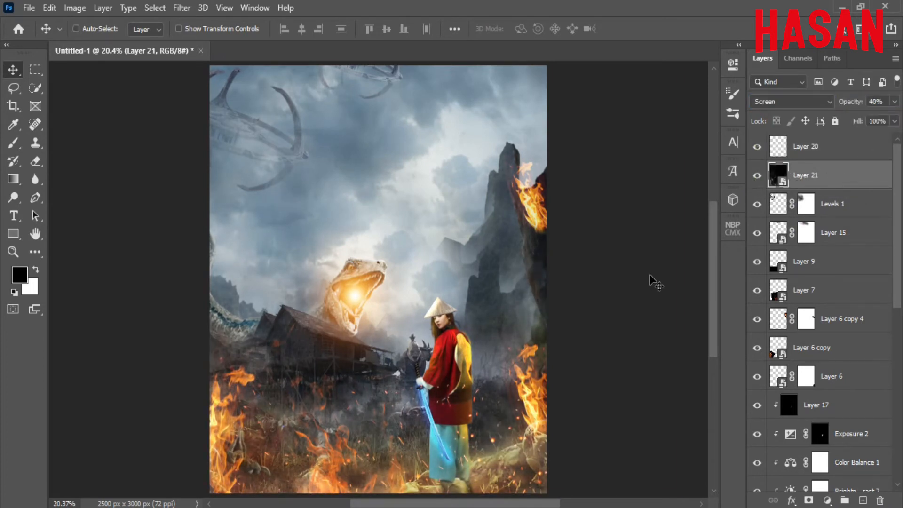
Examine how the faded smoke sits in the whole composite at different magnifications.
{"action": "key", "text": "ctrl+minus"}
{"action": "key", "text": "ctrl+minus"}
{"action": "key", "text": "ctrl+minus"}
{"action": "key", "text": "ctrl+minus"}
{"action": "key", "text": "ctrl+minus"}
{"action": "key", "text": "ctrl+plus"}
{"action": "key", "text": "ctrl+plus"}
{"action": "key", "text": "ctrl+plus"}
{"action": "key", "text": "ctrl+plus"}
{"action": "key", "text": "ctrl+0"}
Add a Color Balance adjustment above Layer 20 with midtones at Cyan/Red -8 and Yellow/Blue +11.
{"action": "left_click", "coordinate": [843, 151]}
{"action": "left_click", "coordinate": [827, 501]}
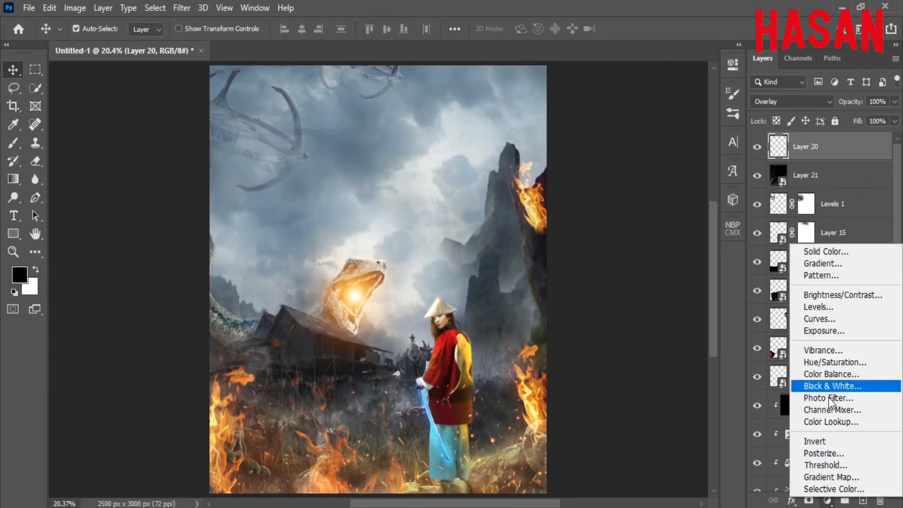
{"action": "left_click", "coordinate": [839, 375]}
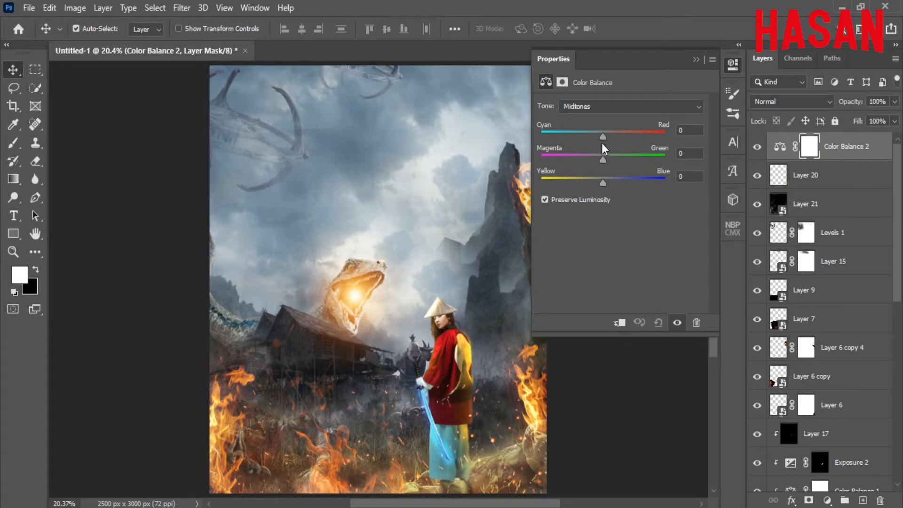
{"action": "left_click_drag", "start_coordinate": [603, 183], "coordinate": [588, 184]}
{"action": "left_click_drag", "start_coordinate": [601, 137], "coordinate": [614, 135]}
{"action": "left_click_drag", "start_coordinate": [589, 182], "coordinate": [616, 181]}
{"action": "mouse_move", "coordinate": [614, 136]}
{"action": "left_mouse_down"}
{"action": "mouse_move", "coordinate": [595, 137]}
{"action": "mouse_move", "coordinate": [601, 133]}
{"action": "left_mouse_up"}
{"action": "left_click_drag", "start_coordinate": [605, 189], "coordinate": [609, 186]}
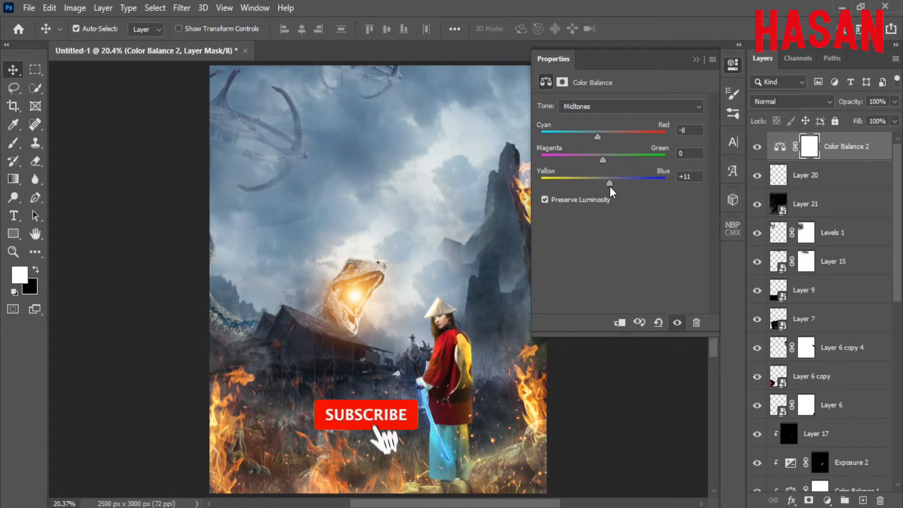
Set the Color Balance highlights to Cyan/Red +2 and Yellow/Blue +13, and the shadows to Cyan/Red -9 and Yellow/Blue +10.
{"action": "left_click", "coordinate": [670, 107]}
{"action": "left_click", "coordinate": [656, 139]}
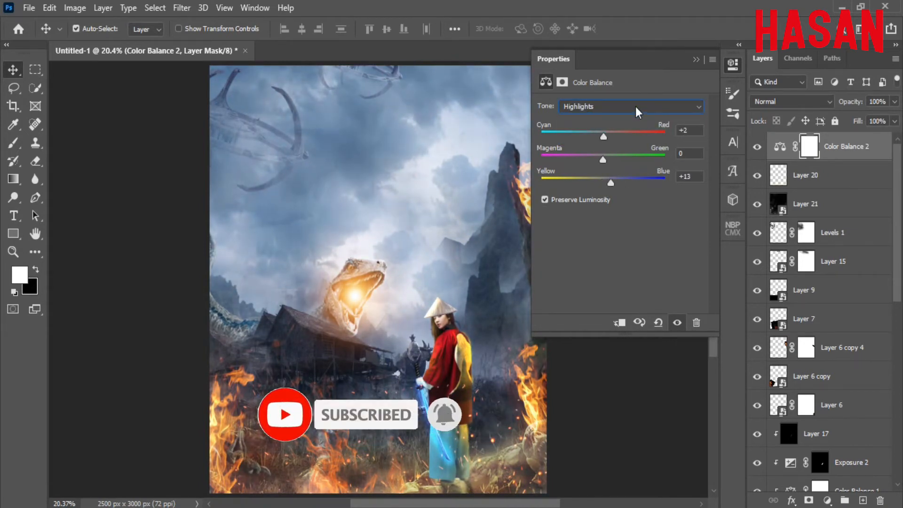
{"action": "left_click", "coordinate": [636, 106]}
{"action": "left_click", "coordinate": [637, 118]}
{"action": "mouse_move", "coordinate": [595, 184]}
{"action": "left_mouse_down"}
{"action": "mouse_move", "coordinate": [625, 187]}
{"action": "mouse_move", "coordinate": [591, 189]}
{"action": "mouse_move", "coordinate": [612, 190]}
{"action": "mouse_move", "coordinate": [600, 193]}
{"action": "left_mouse_up"}
{"action": "left_click_drag", "start_coordinate": [602, 136], "coordinate": [596, 134]}
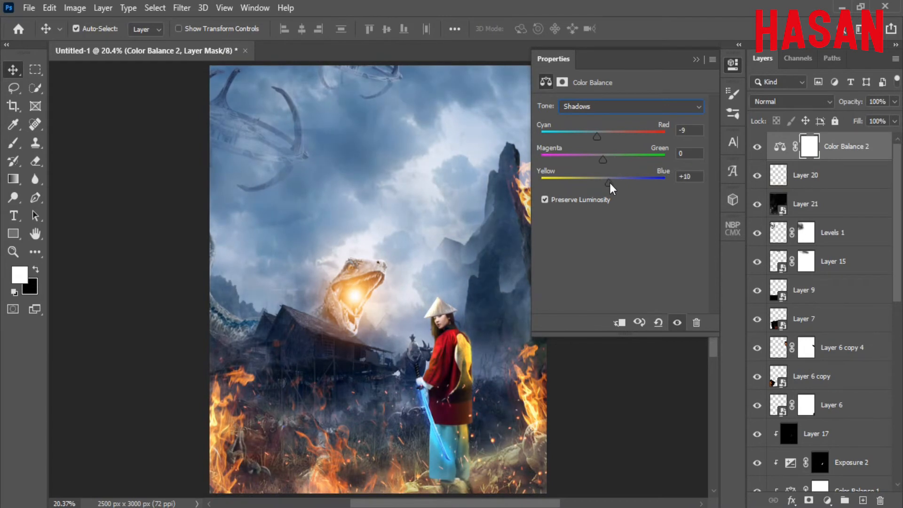
{"action": "left_click", "coordinate": [696, 60]}
Add a Selective Color adjustment on top and set the Reds to Cyan -40%, Magenta +3%, Yellow +9%, Black -3%.
{"action": "left_click", "coordinate": [827, 500]}
{"action": "left_click", "coordinate": [832, 496]}
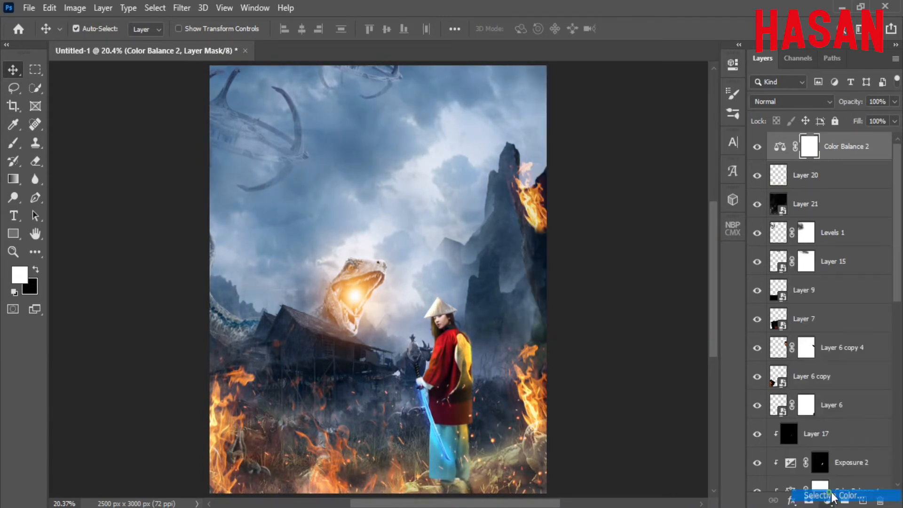
{"action": "left_click", "coordinate": [681, 119]}
{"action": "left_click", "coordinate": [676, 77]}
{"action": "left_click_drag", "start_coordinate": [620, 151], "coordinate": [583, 154]}
{"action": "left_click_drag", "start_coordinate": [621, 179], "coordinate": [617, 252]}
{"action": "left_click_drag", "start_coordinate": [636, 205], "coordinate": [627, 205]}
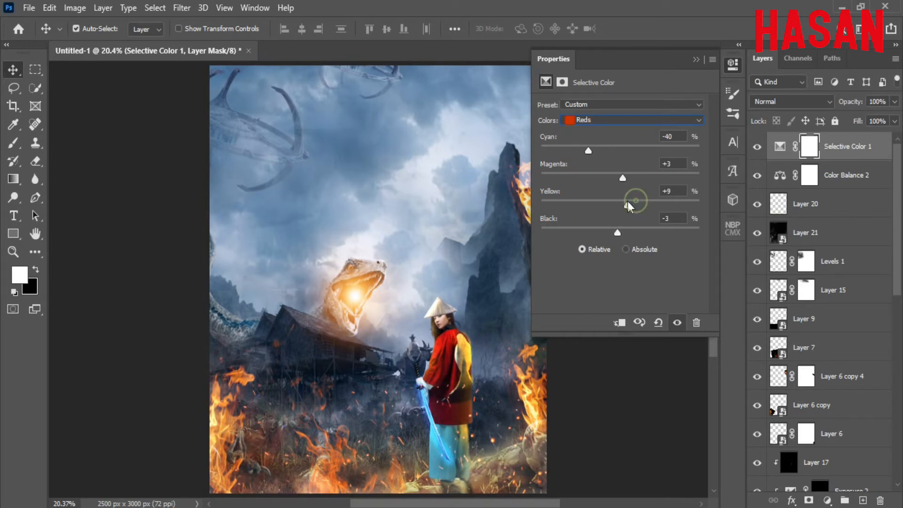
Set the Selective Color Cyans to Cyan -31%, Yellow +59% and Black -71%.
{"action": "left_click", "coordinate": [683, 119]}
{"action": "left_click", "coordinate": [668, 165]}
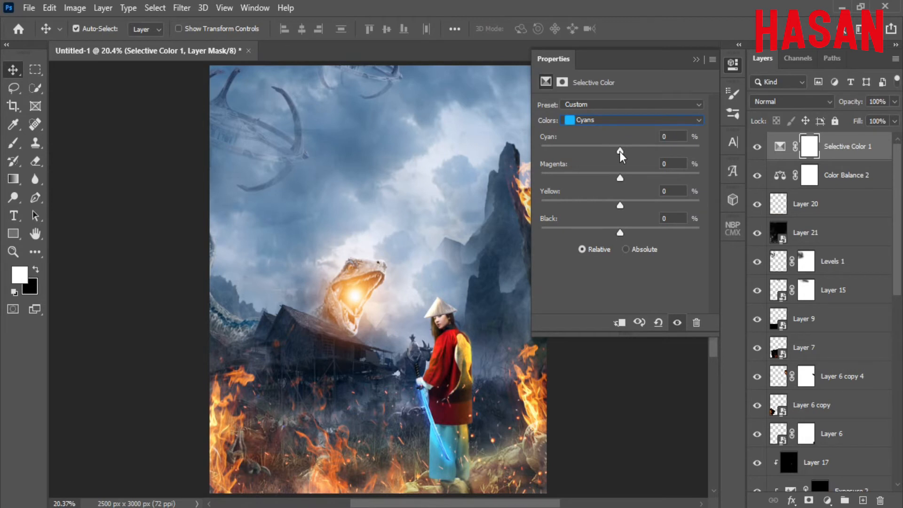
{"action": "left_click_drag", "start_coordinate": [619, 151], "coordinate": [580, 156]}
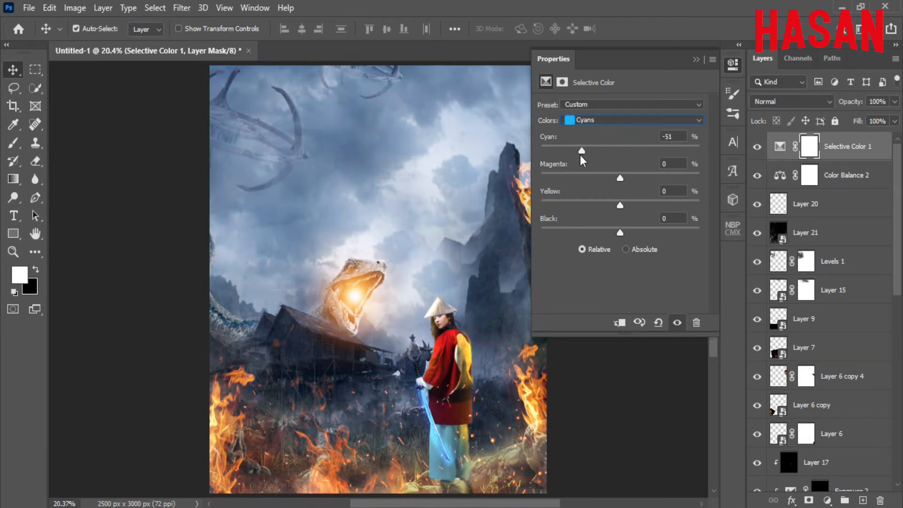
{"action": "left_click_drag", "start_coordinate": [648, 178], "coordinate": [659, 205]}
{"action": "left_click_drag", "start_coordinate": [622, 230], "coordinate": [563, 231]}
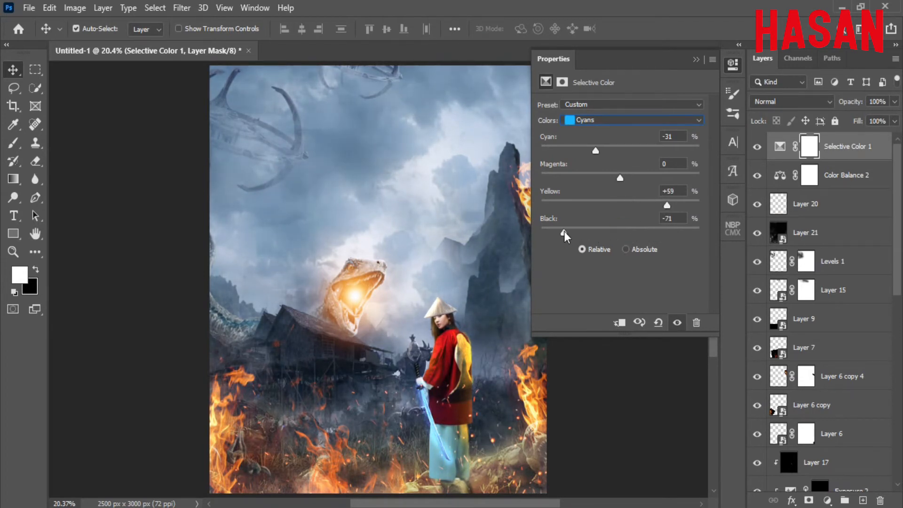
Set the Selective Color Blues to Cyan +43% and Magenta -4%, and adjust their Yellow and Black amounts.
{"action": "left_click", "coordinate": [697, 121]}
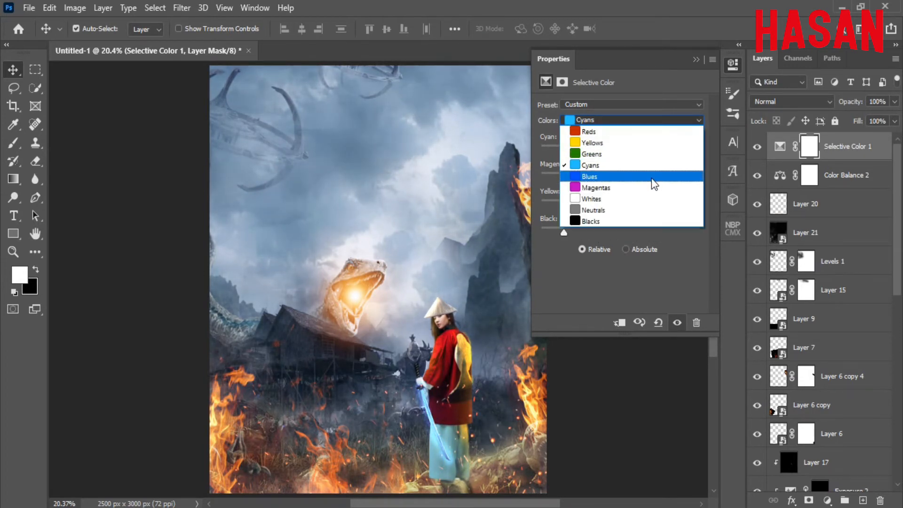
{"action": "left_click", "coordinate": [699, 121]}
{"action": "left_click", "coordinate": [695, 121]}
{"action": "left_click", "coordinate": [666, 174]}
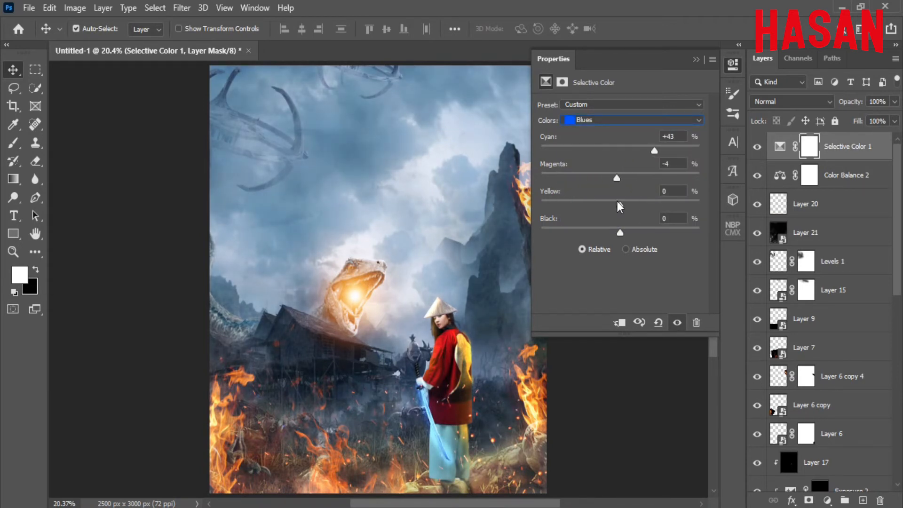
{"action": "left_click_drag", "start_coordinate": [668, 205], "coordinate": [615, 197]}
{"action": "mouse_move", "coordinate": [620, 232]}
{"action": "left_mouse_down"}
{"action": "mouse_move", "coordinate": [652, 234]}
{"action": "mouse_move", "coordinate": [632, 233]}
{"action": "left_mouse_up"}
Set the Selective Color Neutrals to Cyan -3%, Magenta -2%, Yellow -2% and Black +3%.
{"action": "left_click", "coordinate": [692, 122]}
{"action": "left_click", "coordinate": [664, 210]}
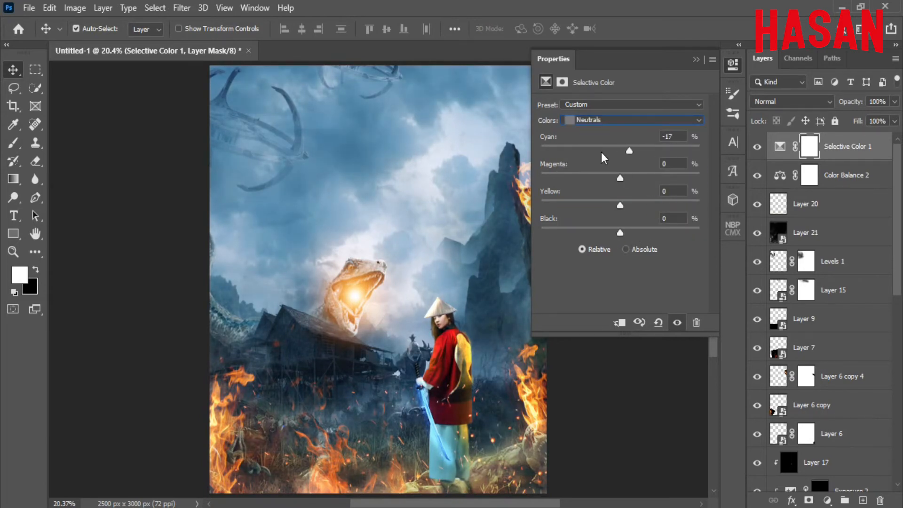
{"action": "left_click_drag", "start_coordinate": [602, 152], "coordinate": [622, 233]}
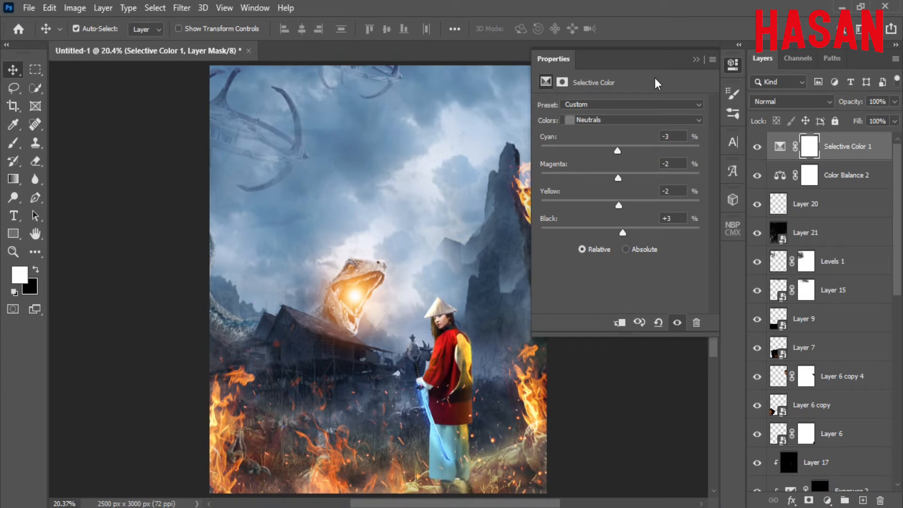
{"action": "left_click", "coordinate": [696, 59]}
Add a Gradient Map adjustment above Selective Color 1 and arrange its gradient from black at 0% to white at 100%.
{"action": "left_click", "coordinate": [827, 500]}
{"action": "left_click", "coordinate": [831, 482]}
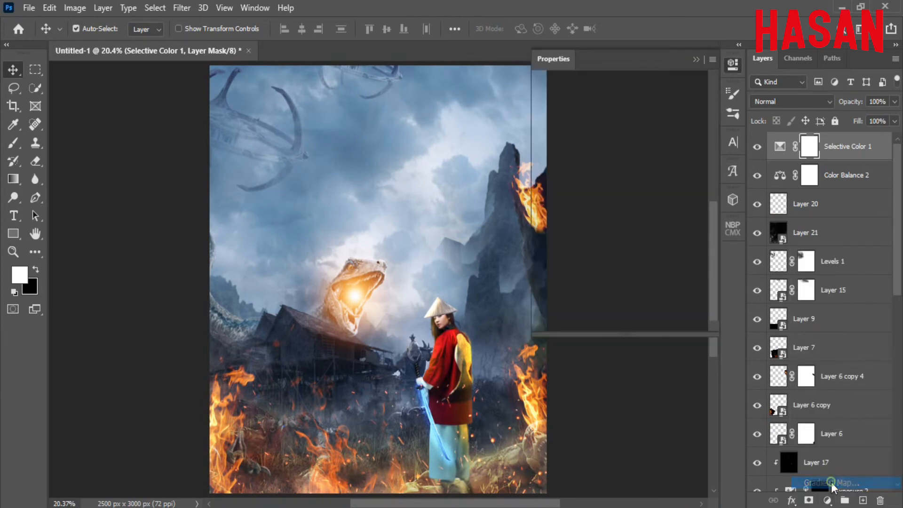
{"action": "left_click", "coordinate": [630, 108]}
{"action": "left_click", "coordinate": [620, 109]}
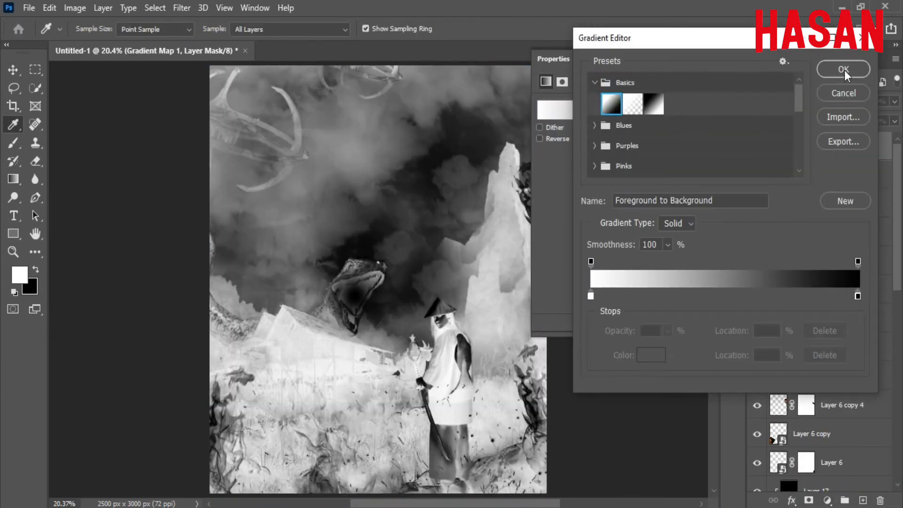
{"action": "mouse_move", "coordinate": [857, 301]}
{"action": "left_mouse_down"}
{"action": "mouse_move", "coordinate": [644, 298]}
{"action": "mouse_move", "coordinate": [740, 306]}
{"action": "mouse_move", "coordinate": [858, 301]}
{"action": "left_mouse_up"}
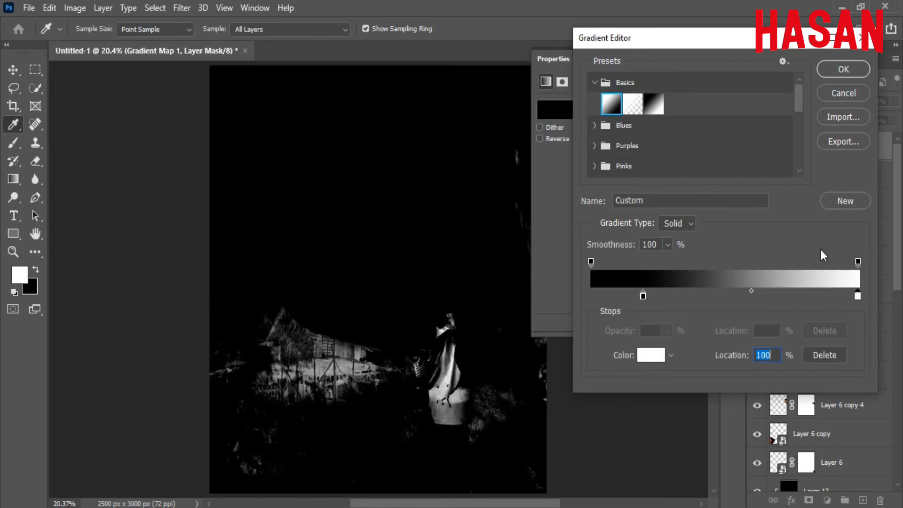
{"action": "left_click_drag", "start_coordinate": [782, 45], "coordinate": [746, 54]}
{"action": "left_click_drag", "start_coordinate": [606, 306], "coordinate": [553, 305]}
Recolor the gradient's 0% stop from black to a slightly darkened, saturated orange.
{"action": "left_click", "coordinate": [613, 363]}
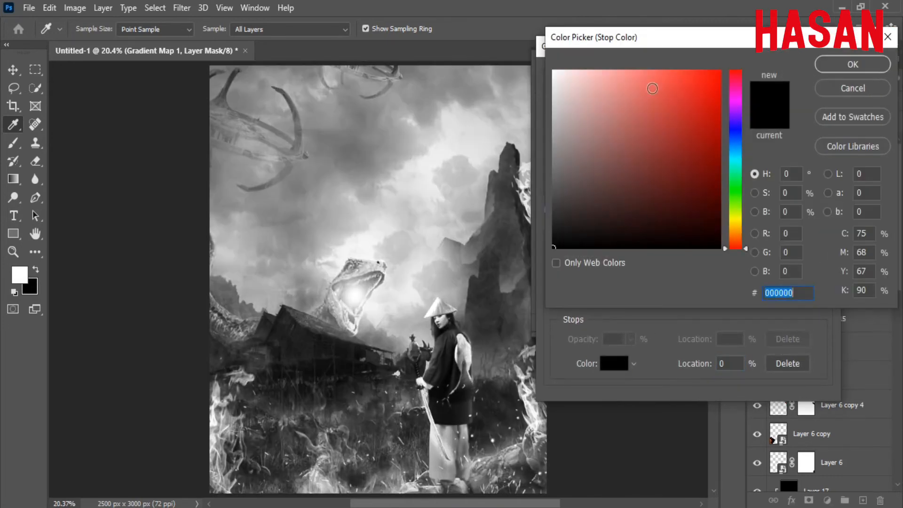
{"action": "left_click_drag", "start_coordinate": [651, 41], "coordinate": [700, 46]}
{"action": "left_click", "coordinate": [782, 233]}
{"action": "left_click_drag", "start_coordinate": [752, 115], "coordinate": [770, 78]}
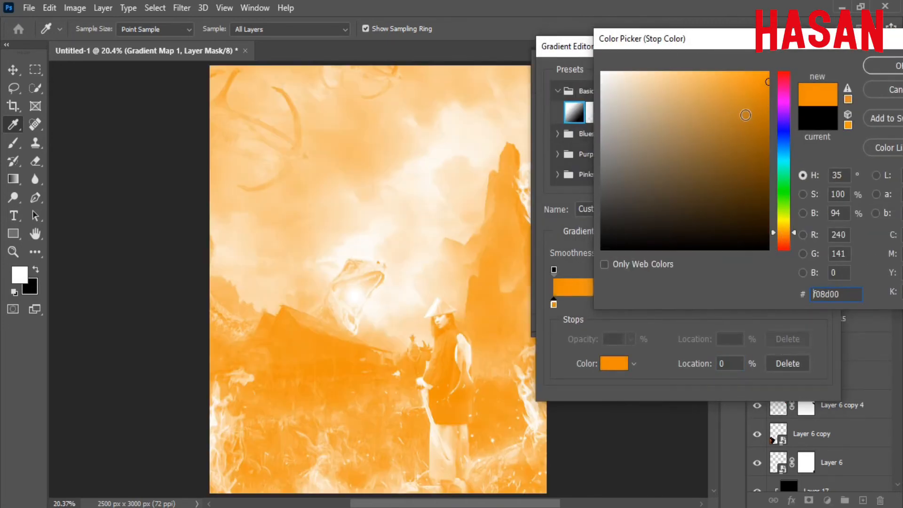
{"action": "left_click", "coordinate": [763, 111]}
{"action": "left_click_drag", "start_coordinate": [799, 46], "coordinate": [788, 46]}
{"action": "left_click", "coordinate": [890, 65]}
Recolor the gradient's 100% stop to a saturated medium blue and accept the gradient.
{"action": "left_click", "coordinate": [825, 306]}
{"action": "left_click", "coordinate": [614, 363]}
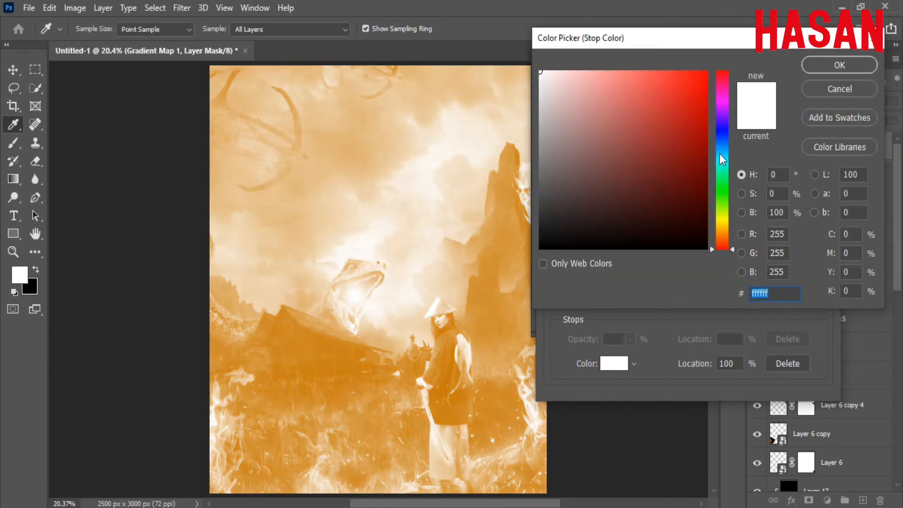
{"action": "left_click", "coordinate": [722, 153]}
{"action": "left_click", "coordinate": [703, 116]}
{"action": "left_click", "coordinate": [839, 64]}
{"action": "left_click", "coordinate": [806, 75]}
Blend the Gradient Map layer in Soft Light mode at 40% opacity and compare the image with and without it.
{"action": "left_click", "coordinate": [789, 101]}
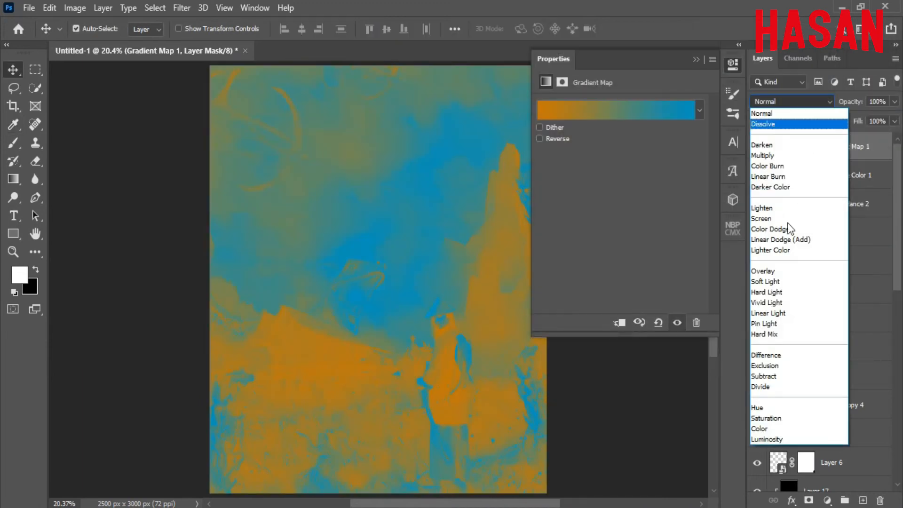
{"action": "left_click", "coordinate": [811, 282]}
{"action": "left_click_drag", "start_coordinate": [850, 102], "coordinate": [810, 104]}
{"action": "left_click", "coordinate": [755, 147]}
{"action": "left_click", "coordinate": [755, 147]}
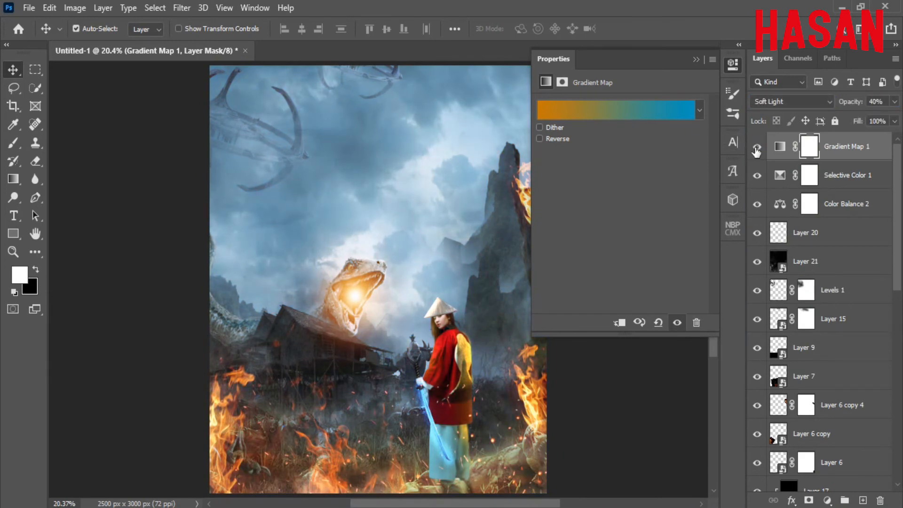
Recolor the gradient map's 0% stop to dark green #5f890d, accept the gradient and lower the layer's opacity to 30%.
{"action": "left_click", "coordinate": [621, 115]}
{"action": "left_click", "coordinate": [554, 304]}
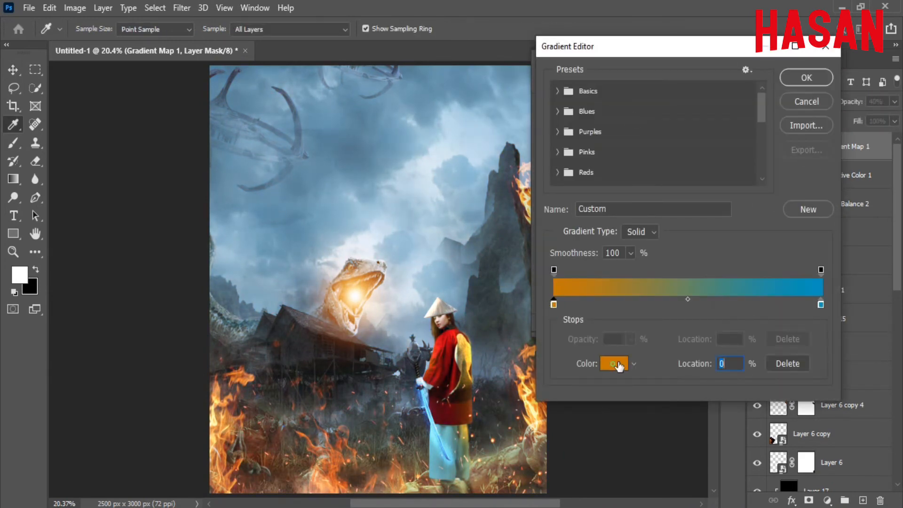
{"action": "left_click", "coordinate": [617, 366]}
{"action": "mouse_move", "coordinate": [772, 224]}
{"action": "left_mouse_down"}
{"action": "mouse_move", "coordinate": [774, 181]}
{"action": "mouse_move", "coordinate": [772, 217]}
{"action": "left_mouse_up"}
{"action": "left_click", "coordinate": [726, 85]}
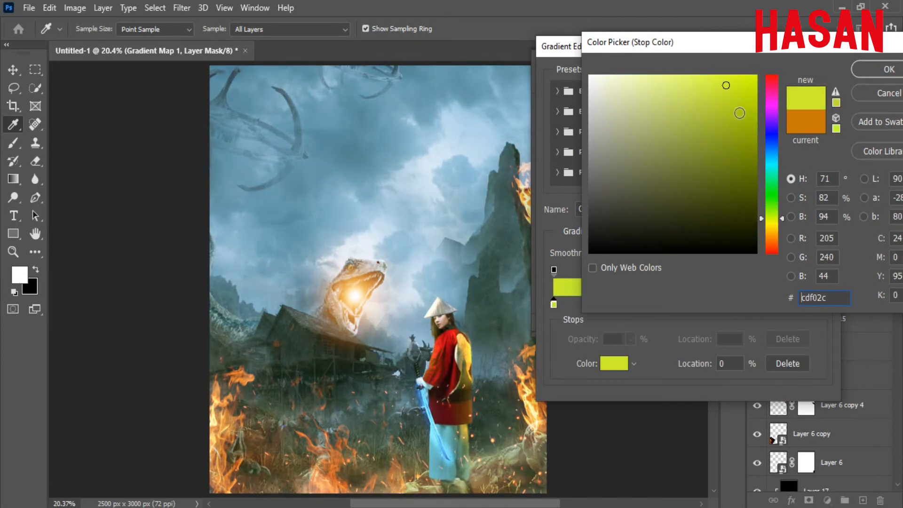
{"action": "left_click", "coordinate": [739, 101]}
{"action": "left_click", "coordinate": [775, 224]}
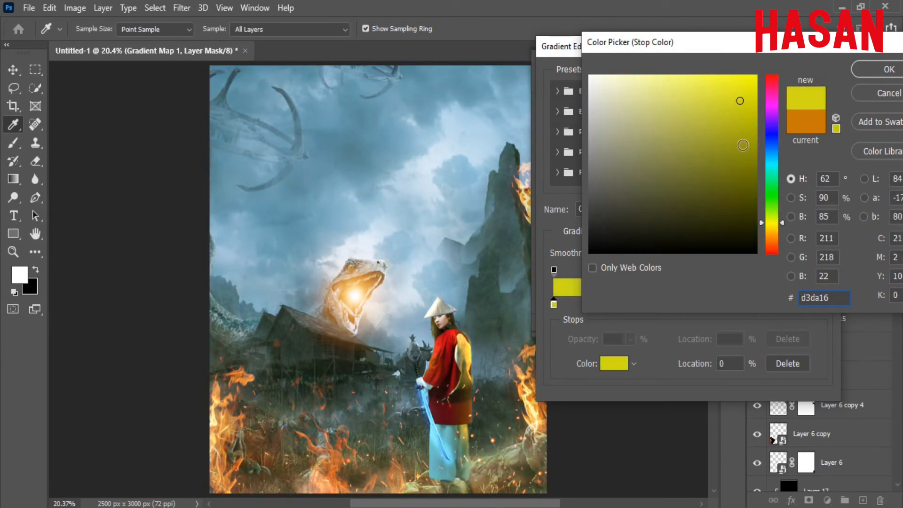
{"action": "left_click", "coordinate": [775, 213]}
{"action": "left_click", "coordinate": [741, 158]}
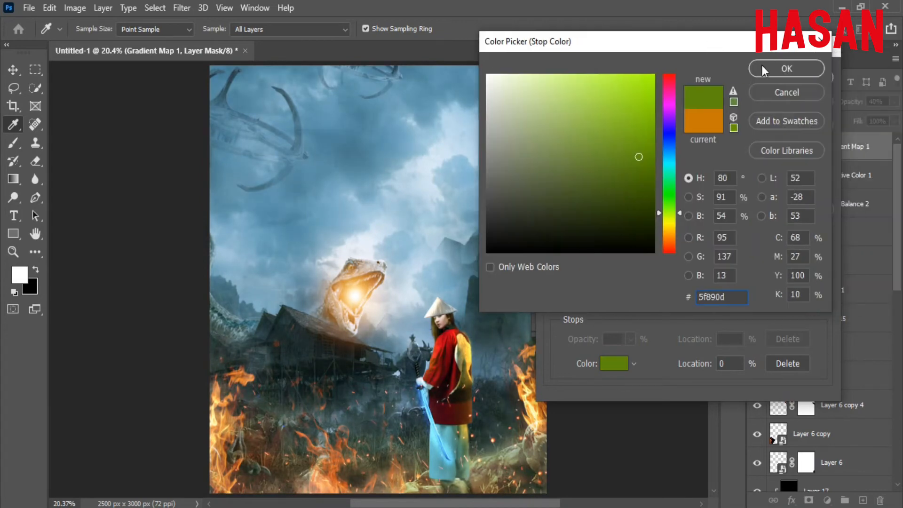
{"action": "left_click", "coordinate": [889, 69]}
{"action": "left_click", "coordinate": [699, 68]}
{"action": "left_click", "coordinate": [696, 60]}
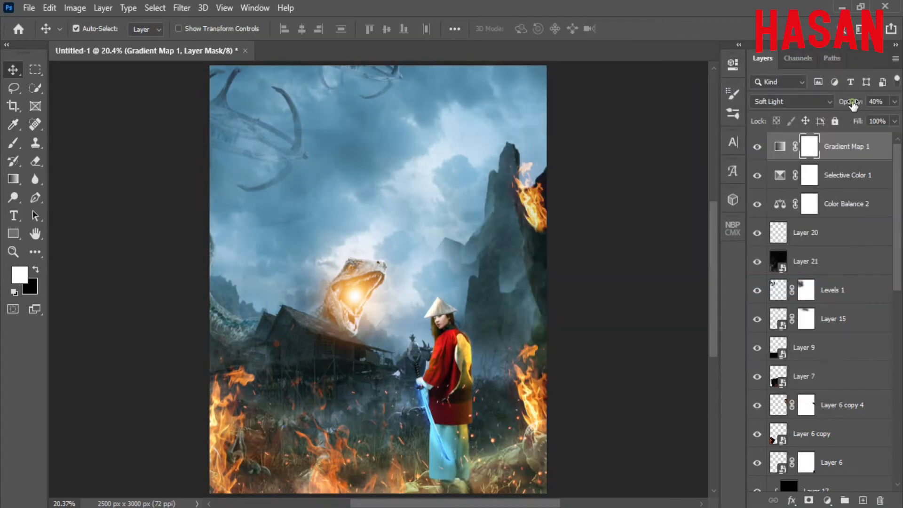
{"action": "left_click_drag", "start_coordinate": [848, 106], "coordinate": [842, 105]}
Add a Color Lookup adjustment above Gradient Map 1 using the FuturisticBleak.3DL 3D LUT.
{"action": "left_click", "coordinate": [827, 499]}
{"action": "left_click", "coordinate": [833, 423]}
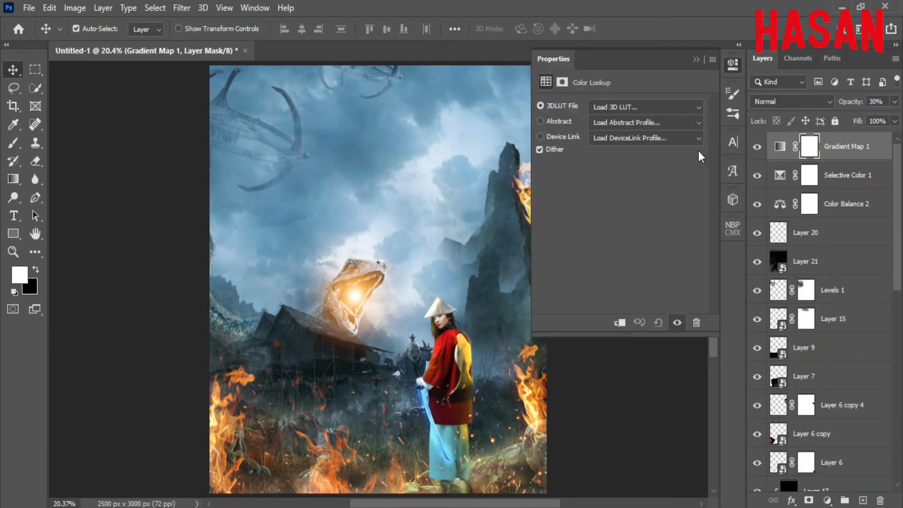
{"action": "left_click", "coordinate": [698, 107]}
{"action": "scroll", "coordinate": [664, 298], "scroll_direction": "down", "scroll_amount": 1}
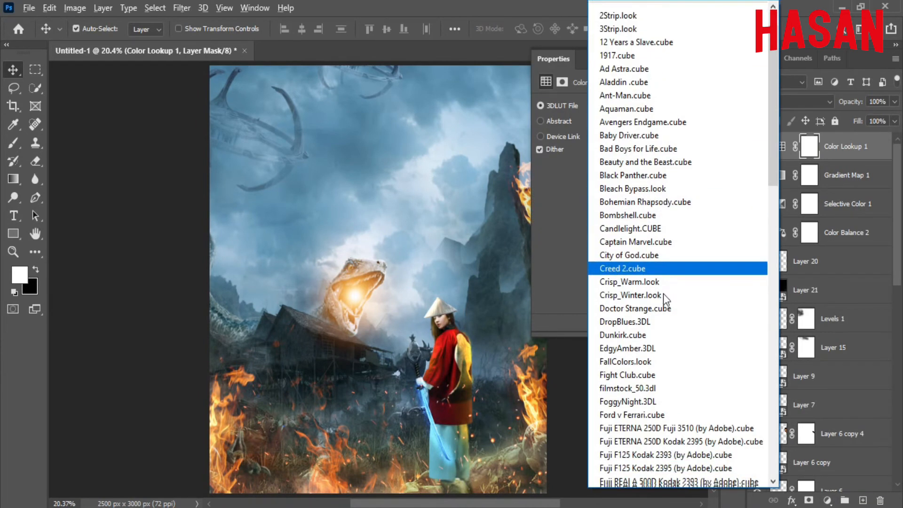
{"action": "scroll", "coordinate": [661, 318], "scroll_direction": "down", "scroll_amount": 3}
{"action": "left_click", "coordinate": [658, 368]}
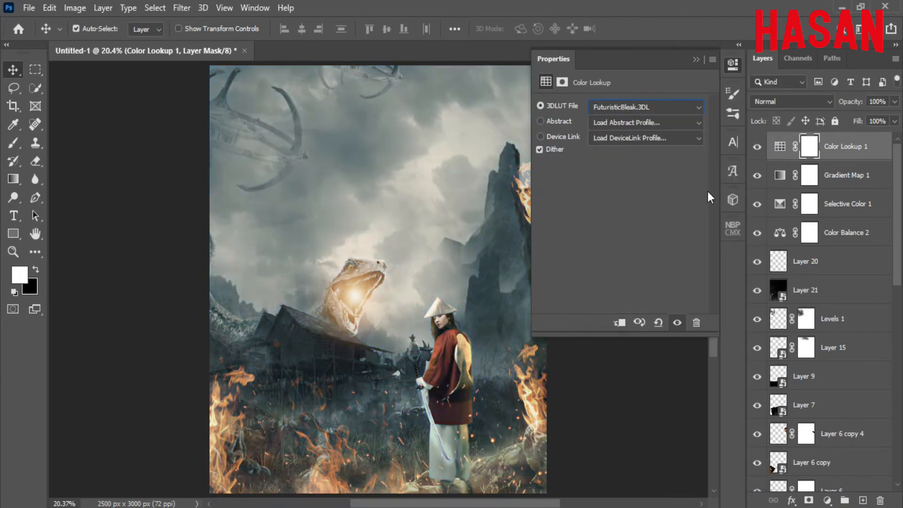
{"action": "left_click", "coordinate": [695, 61]}
Blend the FuturisticBleak Color Lookup layer in Soft Light mode at 30% opacity and compare the image with and without it.
{"action": "left_click", "coordinate": [829, 100]}
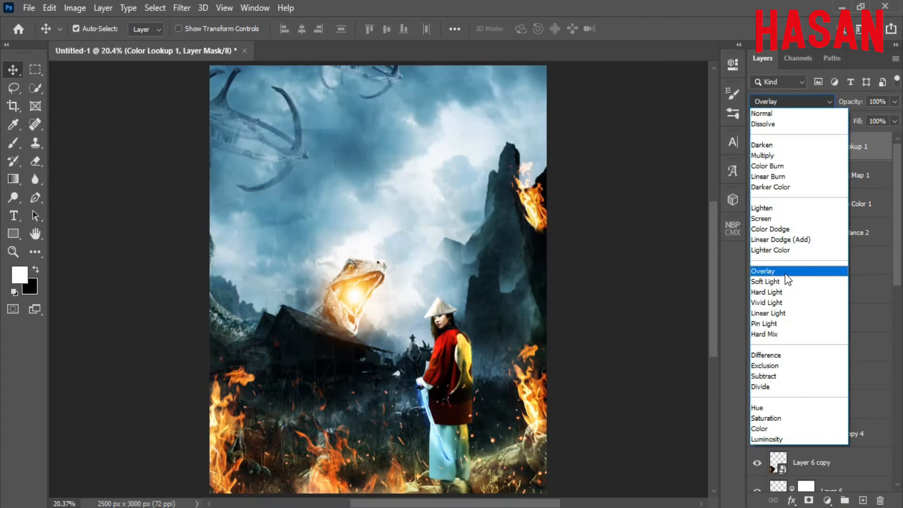
{"action": "left_click", "coordinate": [761, 113]}
{"action": "left_click_drag", "start_coordinate": [850, 101], "coordinate": [810, 106]}
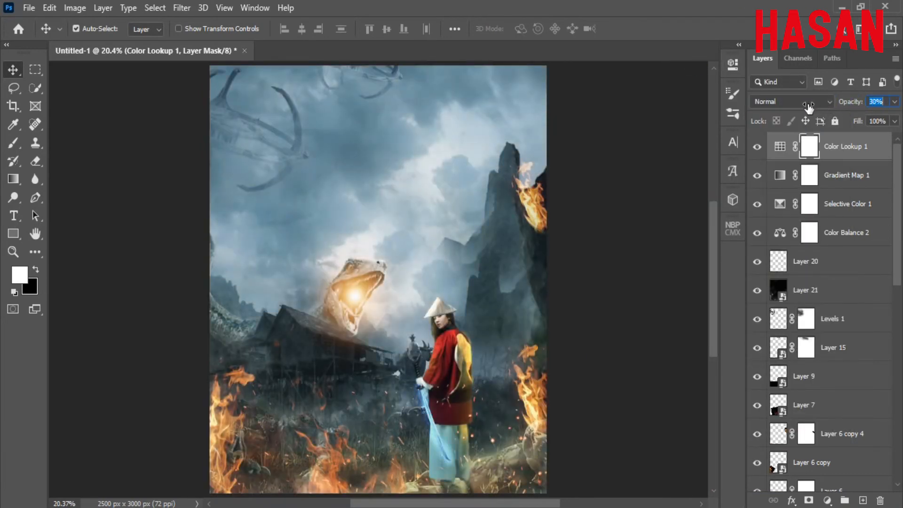
{"action": "left_click", "coordinate": [802, 102]}
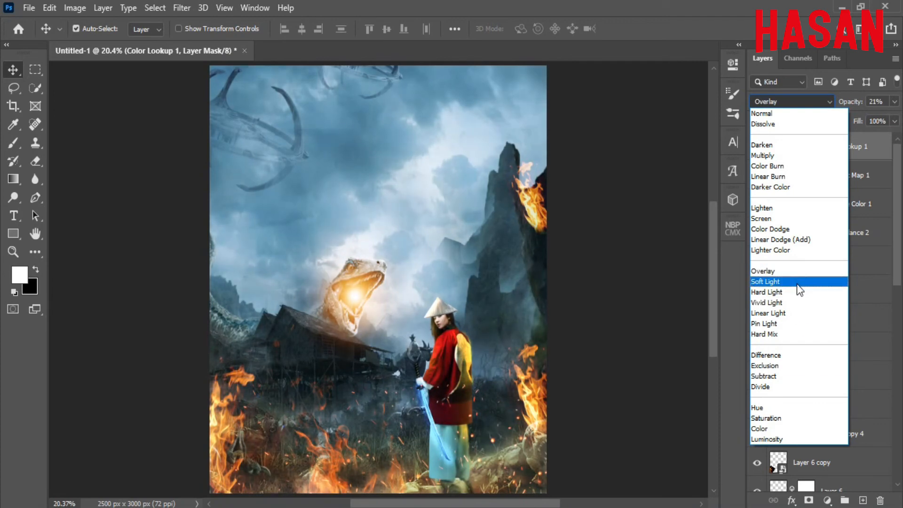
{"action": "left_click", "coordinate": [803, 281]}
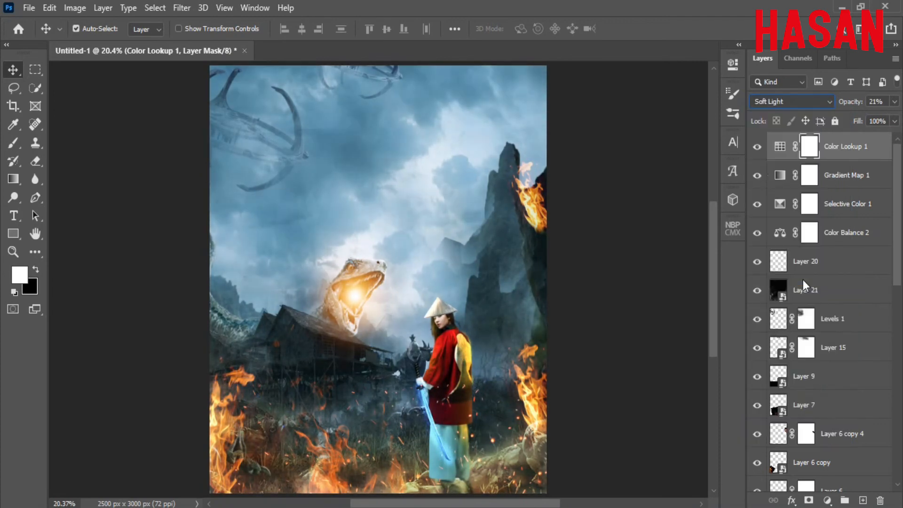
{"action": "left_click_drag", "start_coordinate": [846, 104], "coordinate": [849, 105]}
{"action": "left_click", "coordinate": [758, 148]}
{"action": "left_click", "coordinate": [757, 149]}
Add a second Color Lookup adjustment above the first, using the Crisp_Warm.look 3D LUT.
{"action": "left_click", "coordinate": [827, 500]}
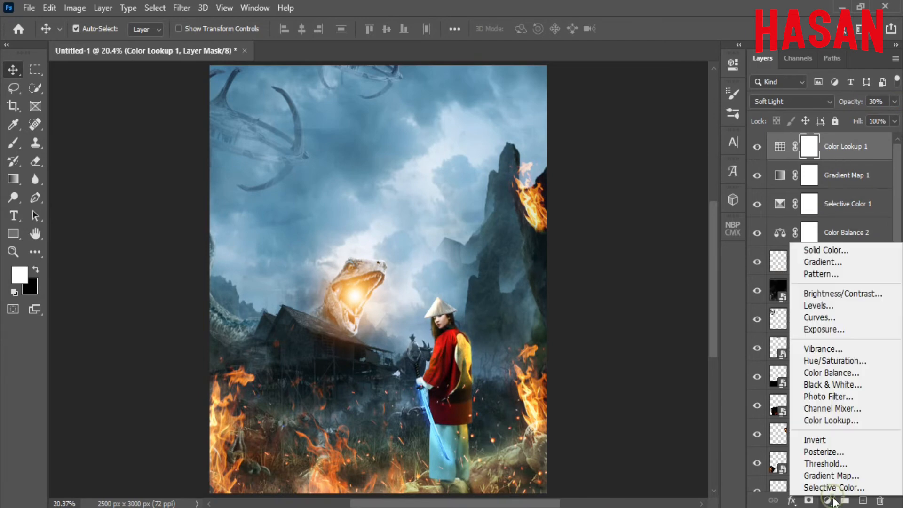
{"action": "left_click", "coordinate": [832, 423]}
{"action": "left_click", "coordinate": [699, 107]}
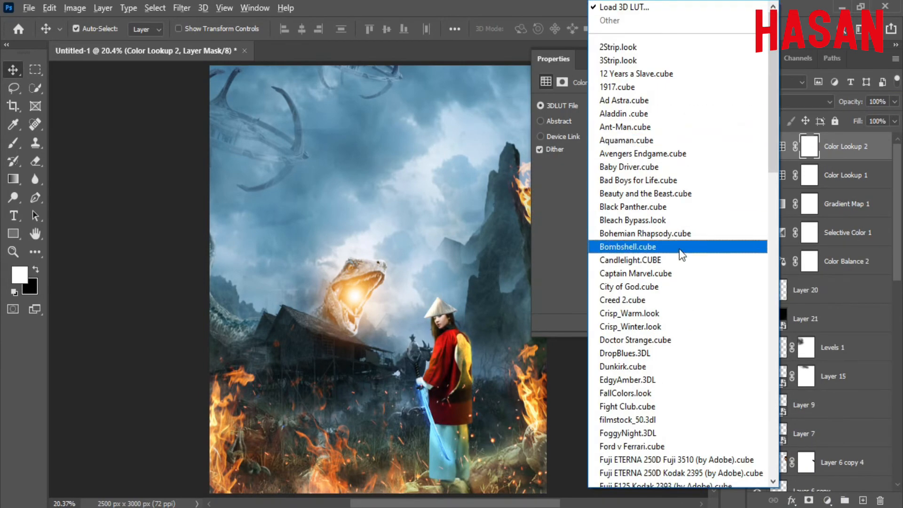
{"action": "scroll", "coordinate": [677, 306], "scroll_direction": "down", "scroll_amount": 4}
{"action": "scroll", "coordinate": [682, 245], "scroll_direction": "down", "scroll_amount": 1}
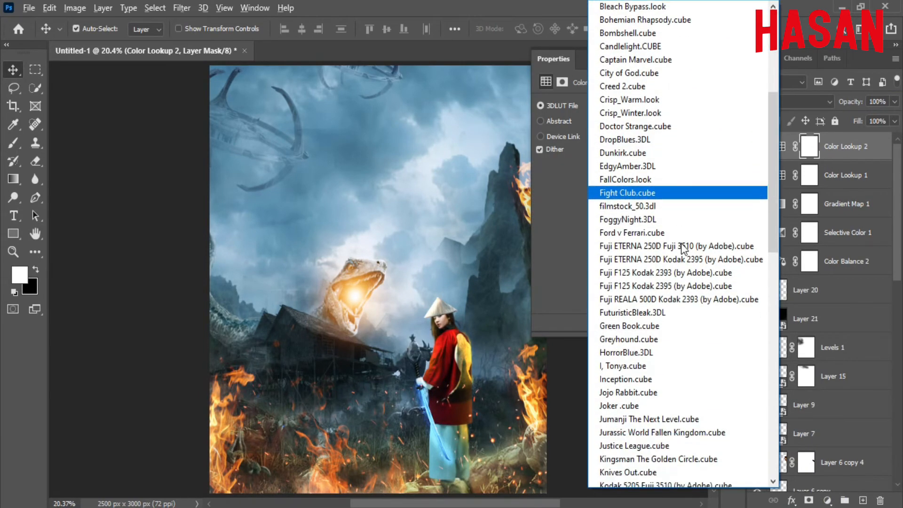
{"action": "scroll", "coordinate": [680, 235], "scroll_direction": "up", "scroll_amount": 5}
{"action": "left_click", "coordinate": [682, 10]}
{"action": "key", "text": "Escape"}
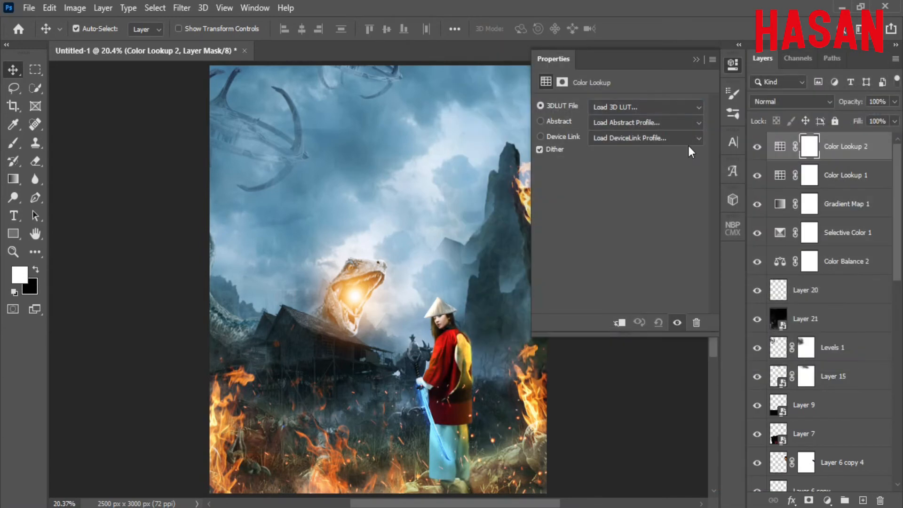
{"action": "left_click", "coordinate": [686, 107]}
{"action": "left_click", "coordinate": [671, 310]}
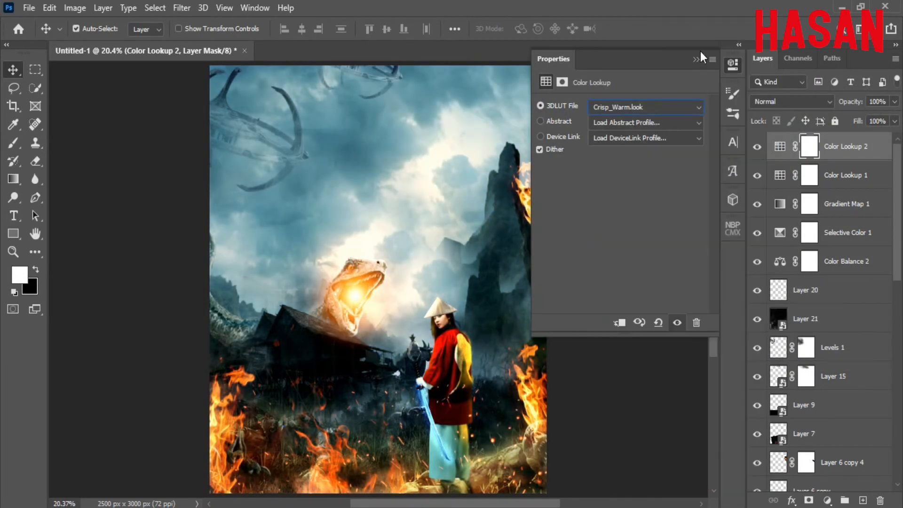
{"action": "left_click", "coordinate": [696, 59]}
Lower the Crisp_Warm Color Lookup layer to 15% opacity and compare the image with and without it.
{"action": "left_click_drag", "start_coordinate": [849, 101], "coordinate": [813, 111]}
{"action": "left_click", "coordinate": [756, 148]}
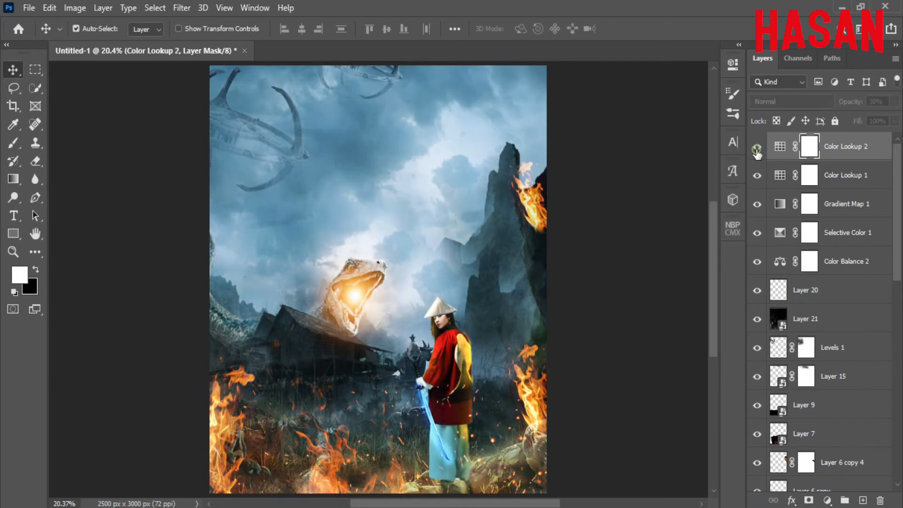
{"action": "left_click", "coordinate": [756, 148]}
{"action": "left_click_drag", "start_coordinate": [850, 105], "coordinate": [844, 105]}
{"action": "left_click", "coordinate": [759, 151]}
{"action": "left_click", "coordinate": [759, 152]}
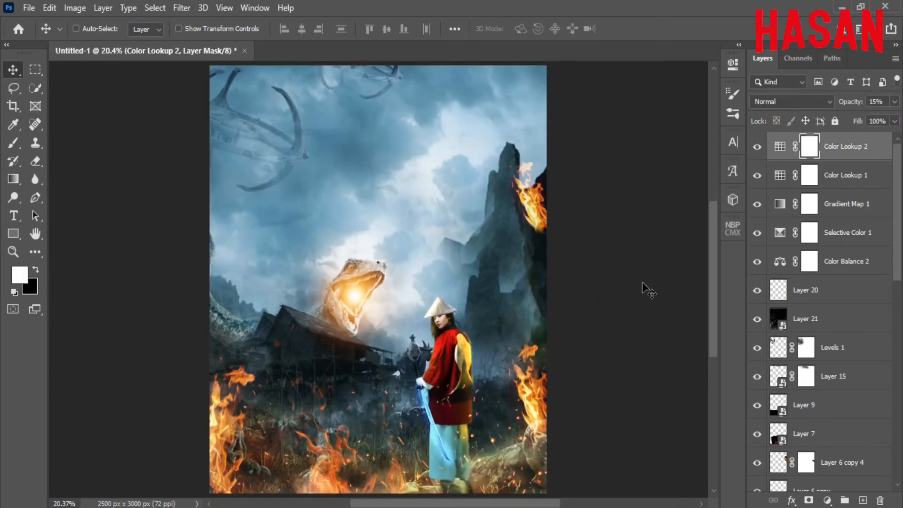
Stamp all visible layers into a new top layer and convert it to a smart object.
{"action": "key", "text": "ctrl+alt+shift+e"}
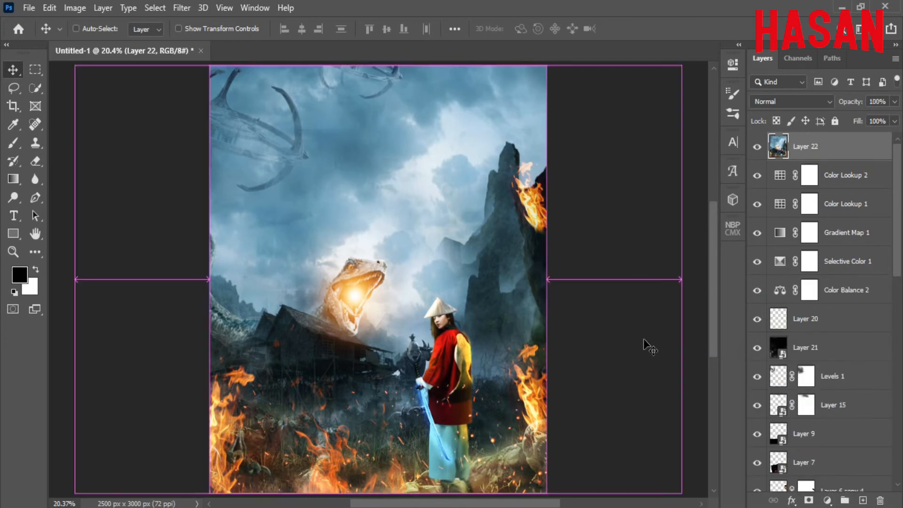
{"action": "right_click", "coordinate": [865, 136]}
{"action": "left_click", "coordinate": [767, 190]}
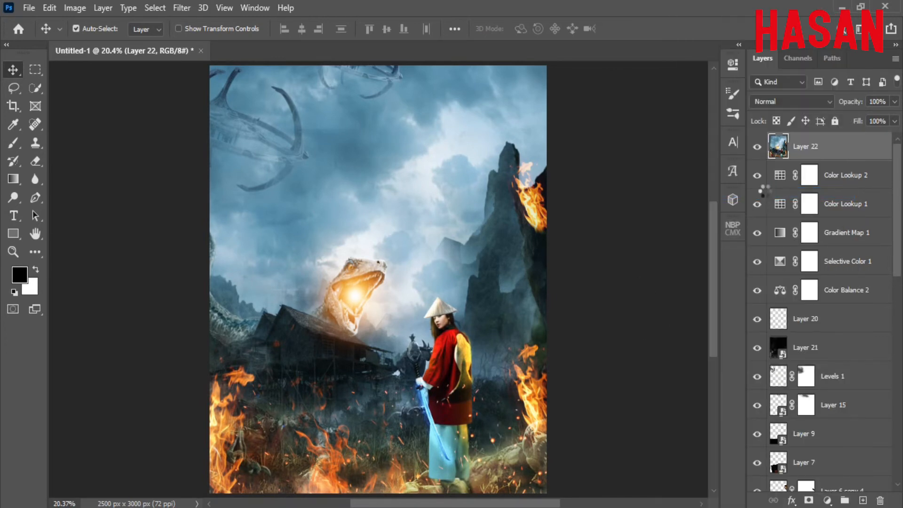
In the Camera Raw filter, set Tint -7, Exposure -0.05, Contrast +8, Highlights +9, Shadows -13, Whites +14 and Blacks -11.
{"action": "left_click", "coordinate": [182, 7]}
{"action": "left_click", "coordinate": [268, 91]}
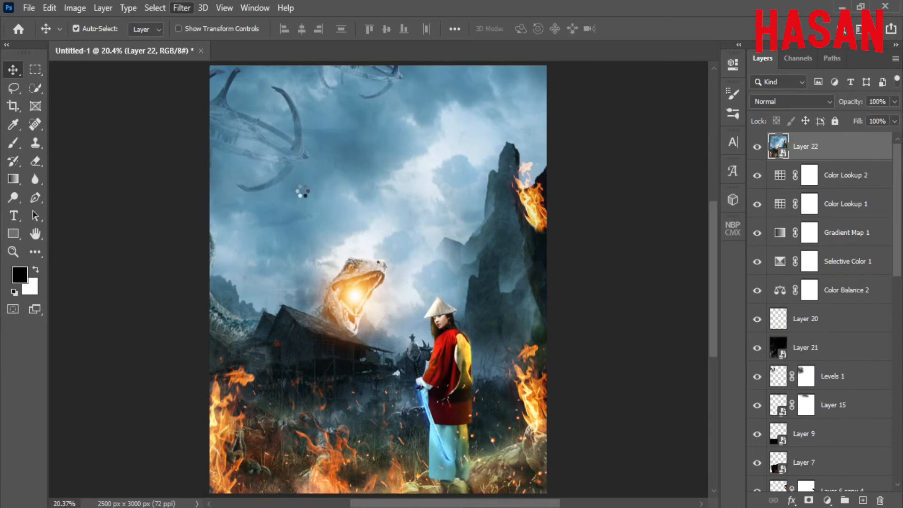
{"action": "left_click_drag", "start_coordinate": [796, 354], "coordinate": [795, 162]}
{"action": "left_click_drag", "start_coordinate": [708, 270], "coordinate": [701, 289]}
{"action": "scroll", "coordinate": [794, 233], "scroll_direction": "down", "scroll_amount": 3}
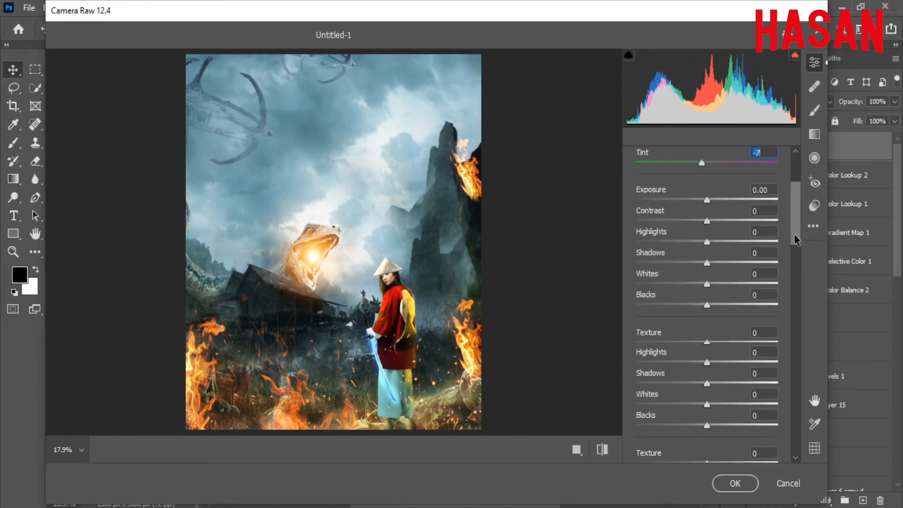
{"action": "left_click_drag", "start_coordinate": [707, 189], "coordinate": [701, 294]}
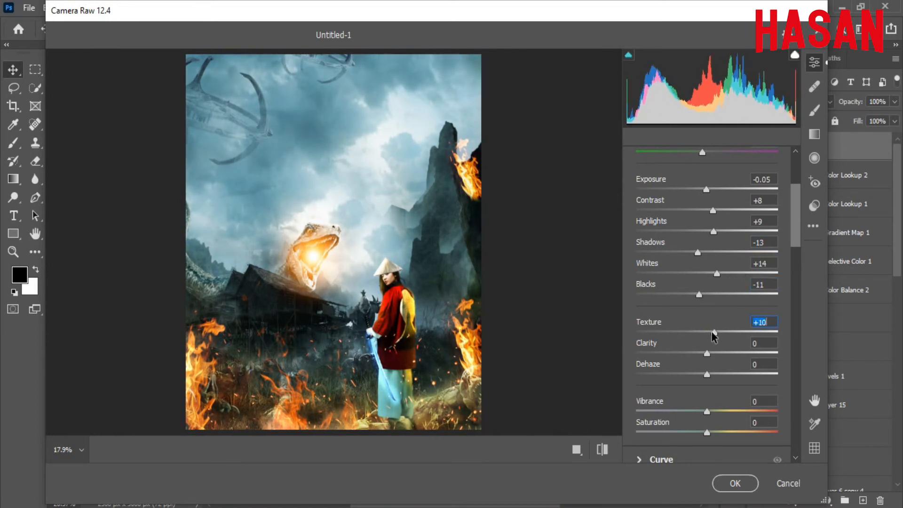
Set Texture to +10, Clarity to +9, Dehaze to +2, Vibrance to +2 and Saturation to +1.
{"action": "mouse_move", "coordinate": [707, 356]}
{"action": "left_mouse_down"}
{"action": "mouse_move", "coordinate": [725, 375]}
{"action": "mouse_move", "coordinate": [685, 372]}
{"action": "mouse_move", "coordinate": [710, 374]}
{"action": "left_mouse_up"}
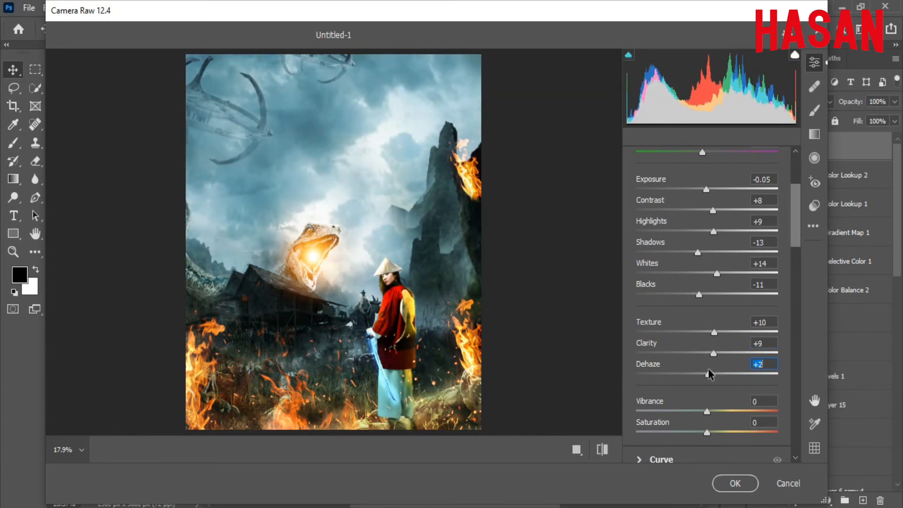
{"action": "scroll", "coordinate": [794, 240], "scroll_direction": "down", "scroll_amount": 5}
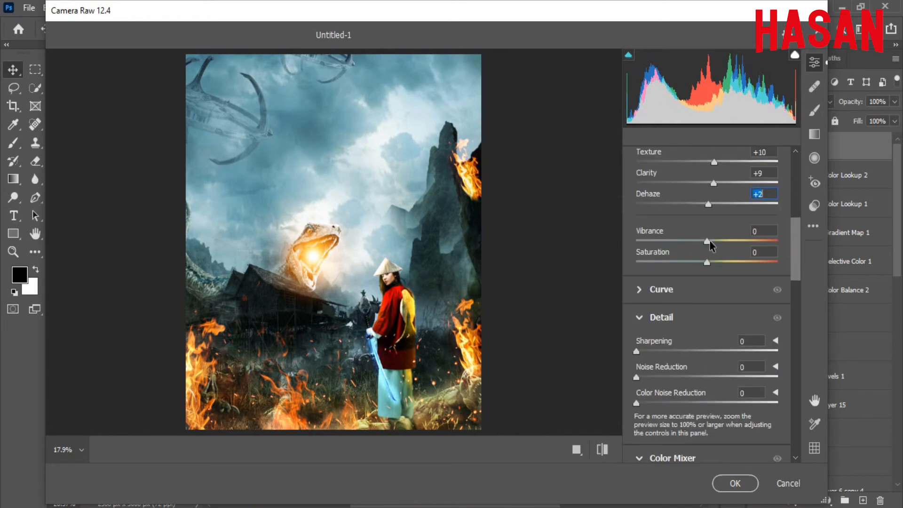
{"action": "left_click_drag", "start_coordinate": [707, 240], "coordinate": [709, 272]}
Set Sharpening to 8, Noise Reduction to 50 and Color Noise Reduction to 50, and inspect the woman and raptor up close.
{"action": "scroll", "coordinate": [796, 264], "scroll_direction": "down", "scroll_amount": 4}
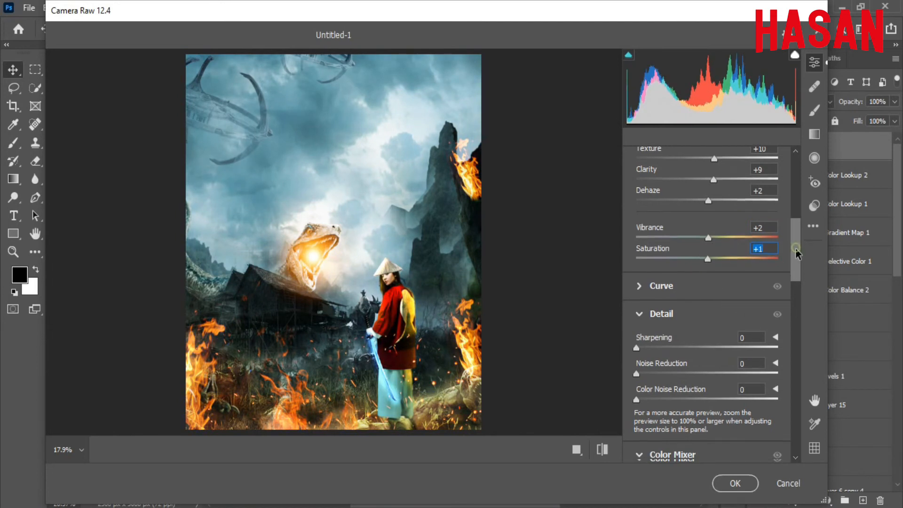
{"action": "left_click_drag", "start_coordinate": [636, 252], "coordinate": [655, 253]}
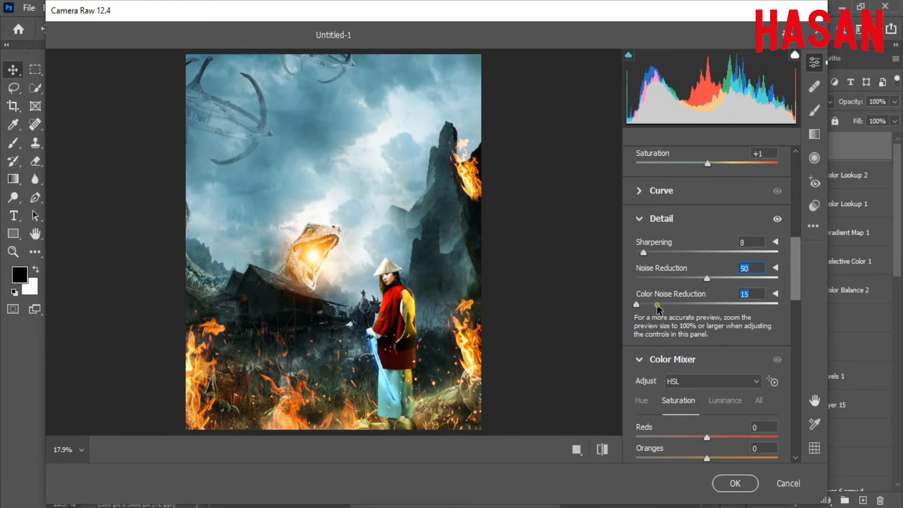
{"action": "left_click_drag", "start_coordinate": [657, 307], "coordinate": [700, 308]}
{"action": "left_click_drag", "start_coordinate": [314, 263], "coordinate": [375, 297]}
{"action": "left_click_drag", "start_coordinate": [477, 315], "coordinate": [372, 151]}
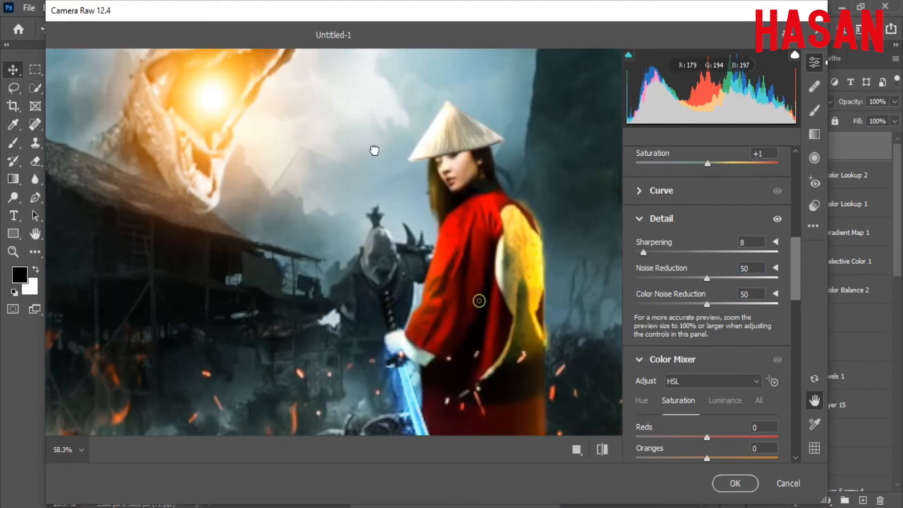
{"action": "left_click_drag", "start_coordinate": [401, 233], "coordinate": [364, 130]}
{"action": "left_click", "coordinate": [423, 249]}
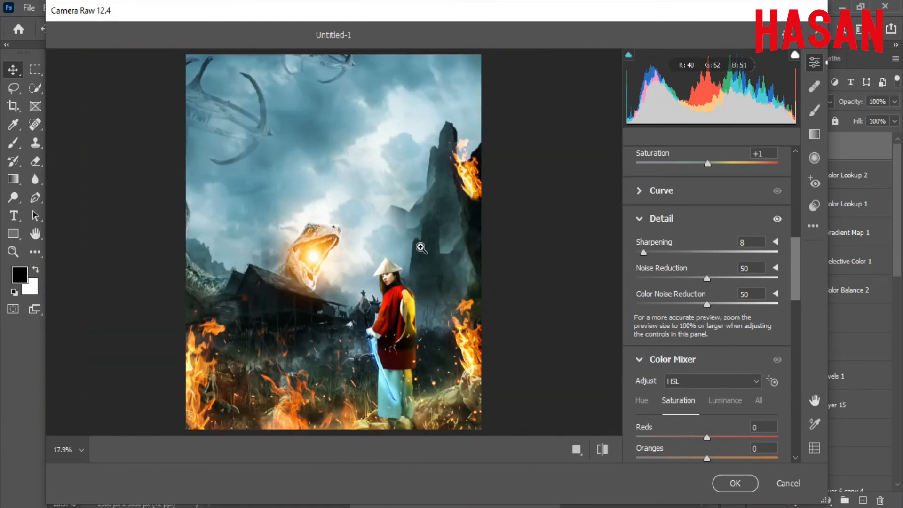
Adjust the Color Mixer hues to Oranges +16, Greens +3, Aquas -55, Blues +18, Purples +11 and Magentas -100.
{"action": "left_click_drag", "start_coordinate": [794, 262], "coordinate": [799, 300]}
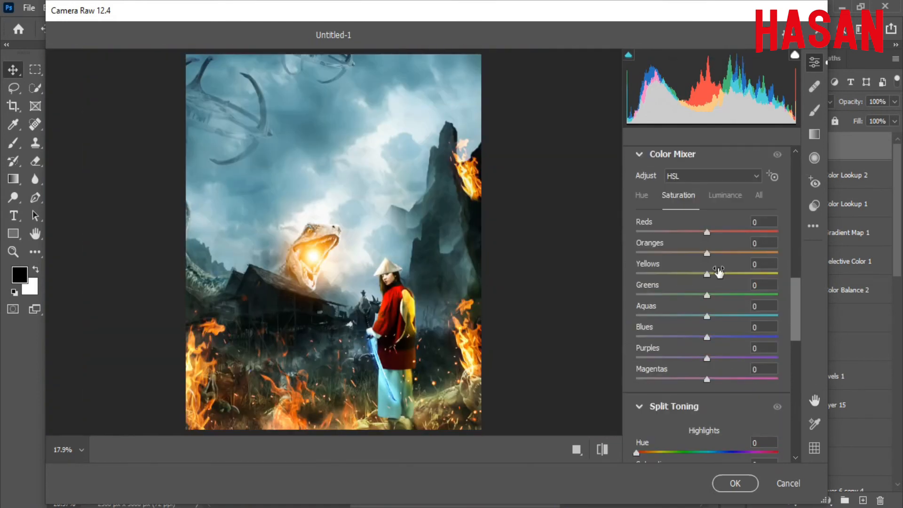
{"action": "left_click", "coordinate": [643, 196]}
{"action": "mouse_move", "coordinate": [707, 253]}
{"action": "left_mouse_down"}
{"action": "mouse_move", "coordinate": [744, 253]}
{"action": "mouse_move", "coordinate": [689, 256]}
{"action": "mouse_move", "coordinate": [718, 254]}
{"action": "left_mouse_up"}
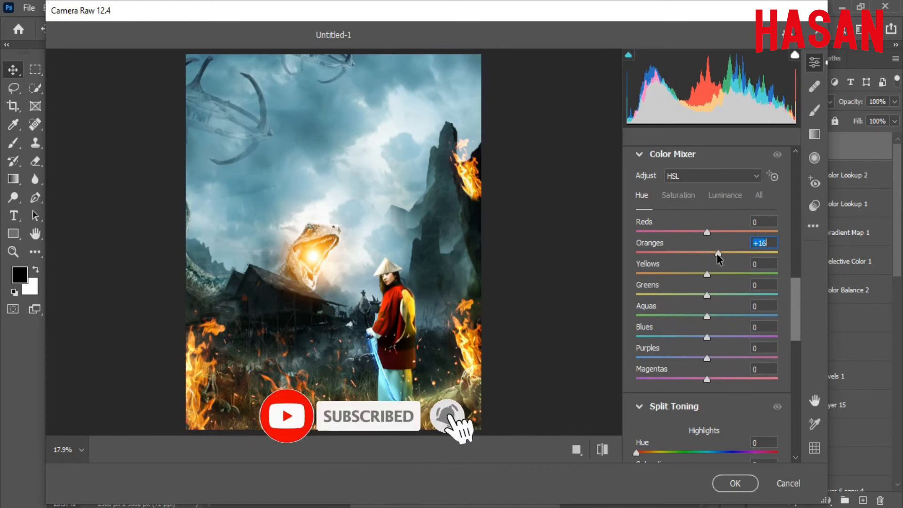
{"action": "left_click_drag", "start_coordinate": [707, 294], "coordinate": [636, 383]}
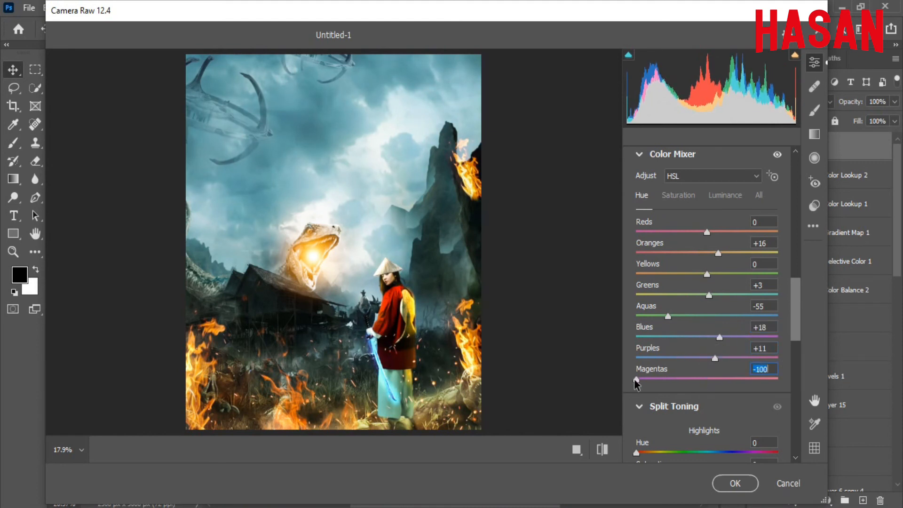
Adjust the Color Mixer luminance to Oranges -2, Yellows +13, Greens +64, Aquas +33, Blues -8 and Purples +21.
{"action": "left_click", "coordinate": [725, 195]}
{"action": "left_click_drag", "start_coordinate": [707, 253], "coordinate": [761, 295]}
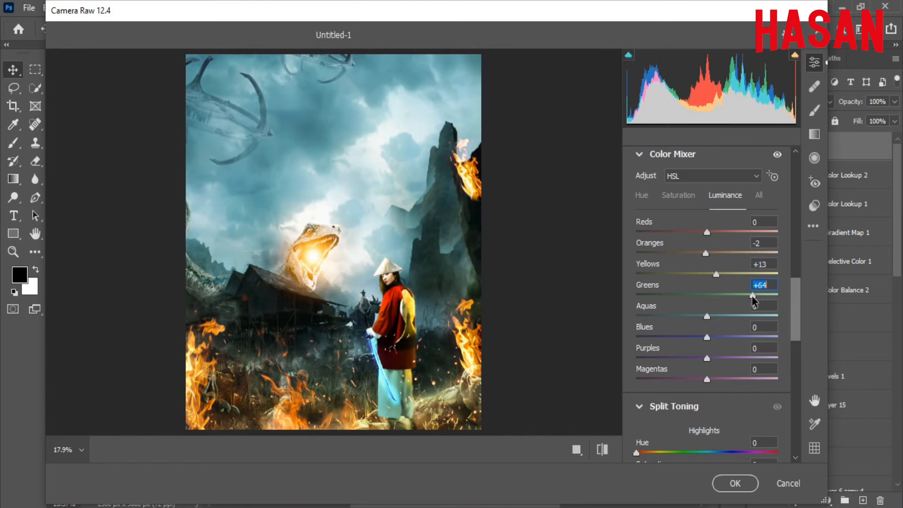
{"action": "left_click_drag", "start_coordinate": [706, 316], "coordinate": [723, 371]}
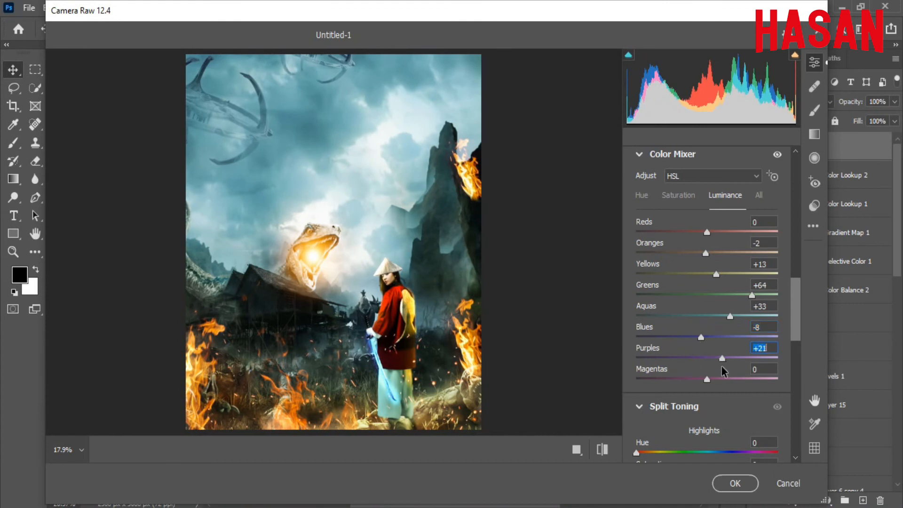
Adjust the Color Mixer saturation to Yellows +14, Greens +7 and Blues -3, and raise Oranges slightly.
{"action": "left_click", "coordinate": [683, 201]}
{"action": "mouse_move", "coordinate": [707, 337]}
{"action": "left_mouse_down"}
{"action": "mouse_move", "coordinate": [738, 349]}
{"action": "mouse_move", "coordinate": [706, 353]}
{"action": "left_mouse_up"}
{"action": "mouse_move", "coordinate": [707, 295]}
{"action": "left_mouse_down"}
{"action": "mouse_move", "coordinate": [682, 299]}
{"action": "mouse_move", "coordinate": [699, 278]}
{"action": "mouse_move", "coordinate": [636, 276]}
{"action": "mouse_move", "coordinate": [758, 282]}
{"action": "mouse_move", "coordinate": [707, 283]}
{"action": "mouse_move", "coordinate": [718, 284]}
{"action": "left_mouse_up"}
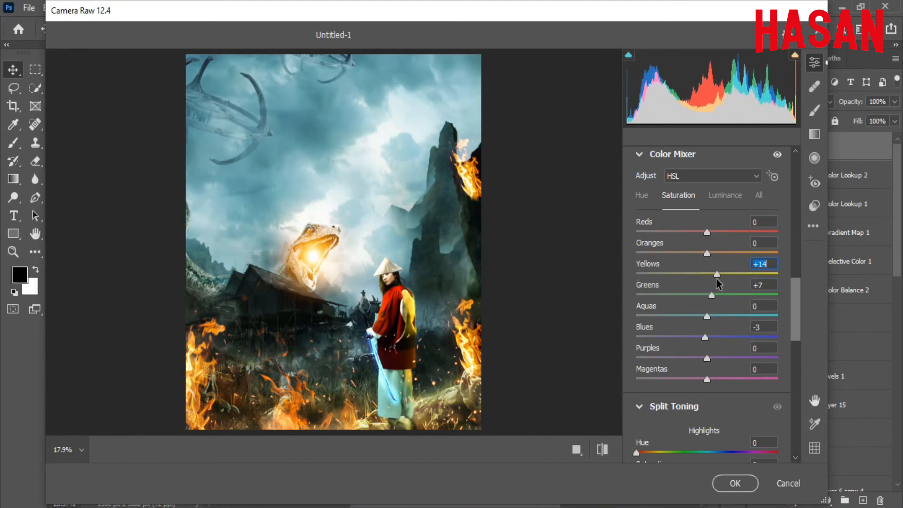
{"action": "mouse_move", "coordinate": [707, 253]}
{"action": "left_mouse_down"}
{"action": "mouse_move", "coordinate": [693, 255]}
{"action": "mouse_move", "coordinate": [719, 259]}
{"action": "mouse_move", "coordinate": [711, 264]}
{"action": "left_mouse_up"}
Tint the Split Toning highlights blue with Hue 202 and Saturation 5.
{"action": "left_click_drag", "start_coordinate": [796, 306], "coordinate": [794, 344]}
{"action": "left_click", "coordinate": [706, 289]}
{"action": "left_click_drag", "start_coordinate": [636, 310], "coordinate": [652, 311]}
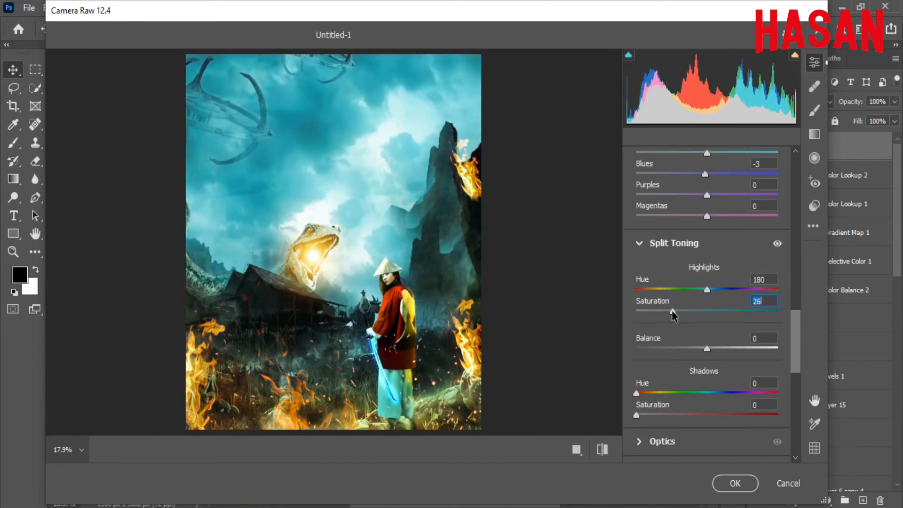
{"action": "mouse_move", "coordinate": [707, 290]}
{"action": "left_mouse_down"}
{"action": "mouse_move", "coordinate": [673, 310]}
{"action": "mouse_move", "coordinate": [740, 292]}
{"action": "mouse_move", "coordinate": [697, 297]}
{"action": "mouse_move", "coordinate": [719, 293]}
{"action": "left_mouse_up"}
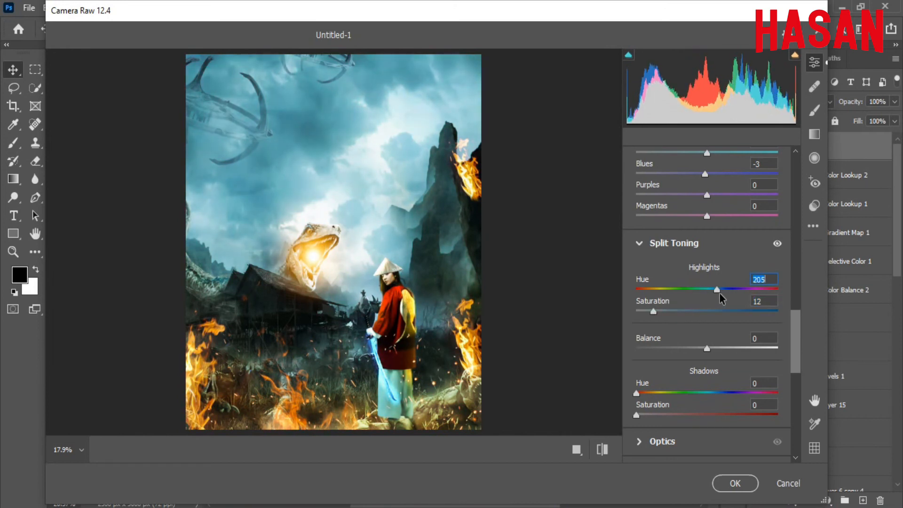
{"action": "left_click_drag", "start_coordinate": [654, 312], "coordinate": [650, 332]}
Tint the Split Toning shadows yellow with Hue 57 and Saturation 7.
{"action": "scroll", "coordinate": [796, 331], "scroll_direction": "down", "scroll_amount": 3}
{"action": "left_click", "coordinate": [662, 308]}
{"action": "left_click", "coordinate": [657, 330]}
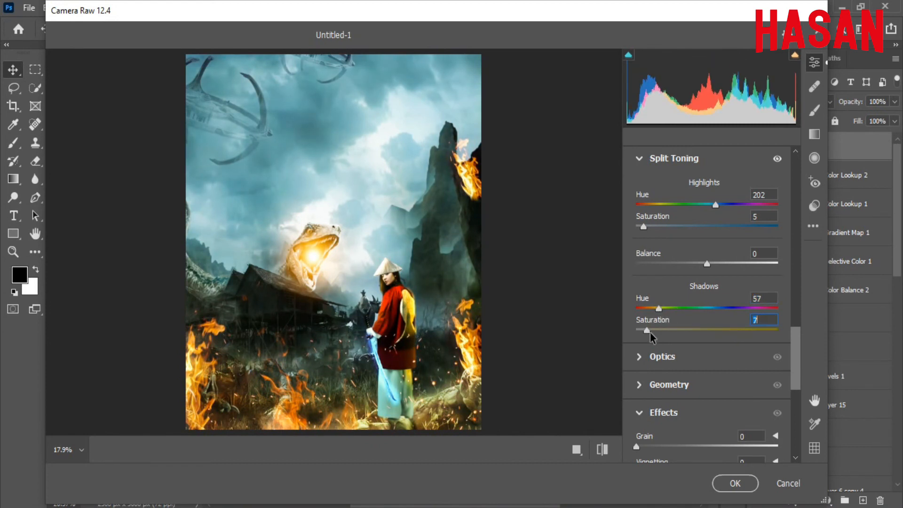
Set Vignetting to -1 and the Blue Primary calibration Saturation to +22, and apply the Camera Raw filter.
{"action": "scroll", "coordinate": [795, 355], "scroll_direction": "down", "scroll_amount": 3}
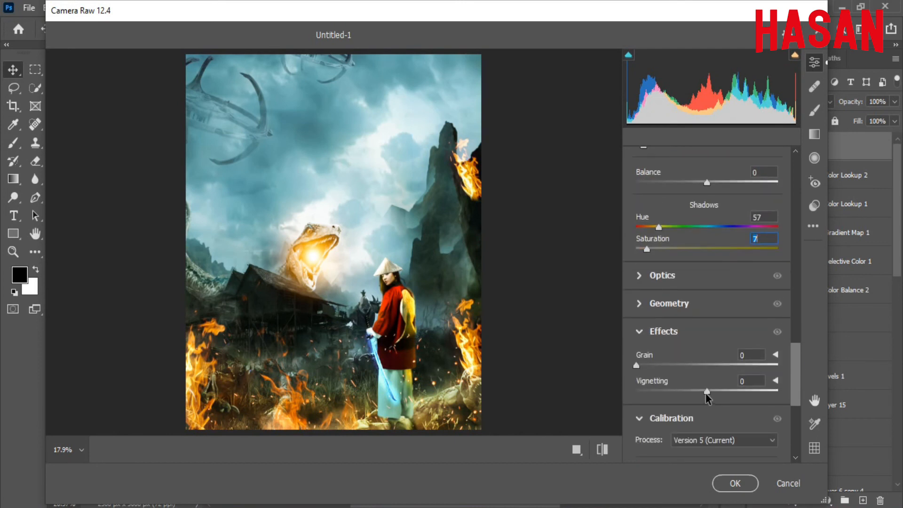
{"action": "left_click_drag", "start_coordinate": [706, 393], "coordinate": [706, 394]}
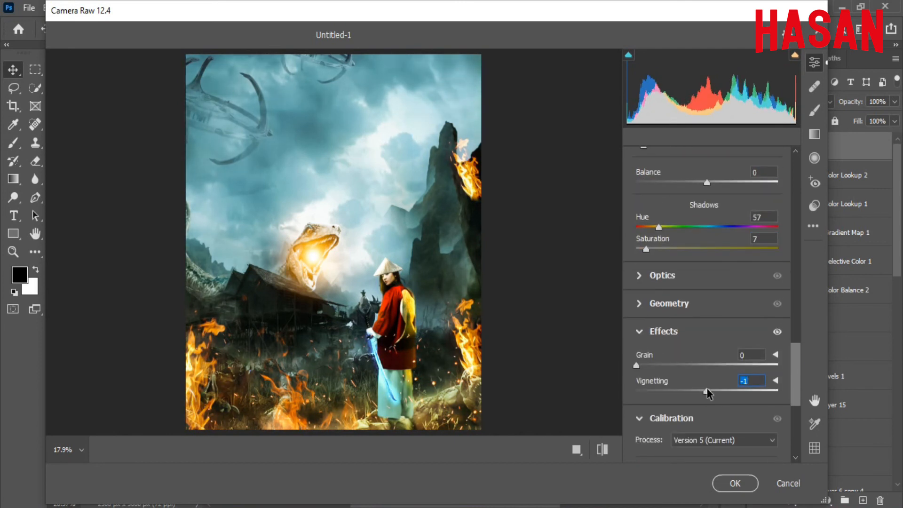
{"action": "scroll", "coordinate": [707, 394], "scroll_direction": "down", "scroll_amount": 5}
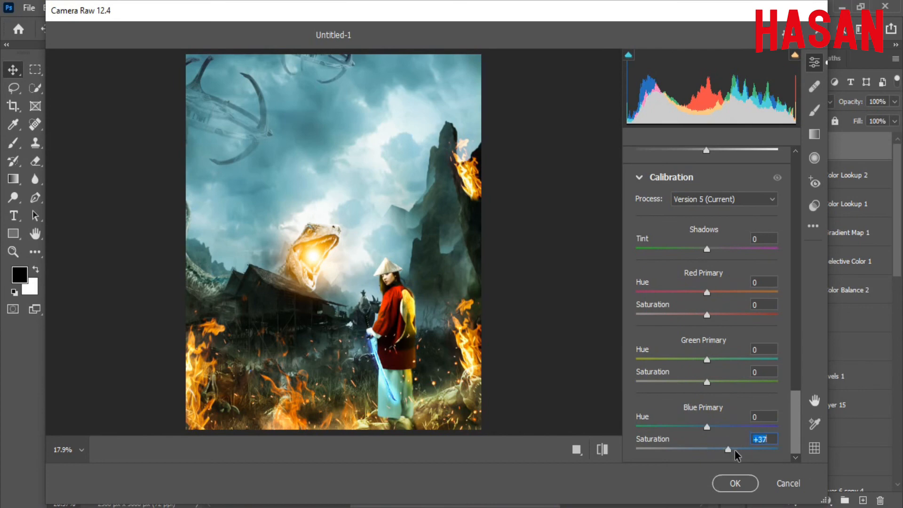
{"action": "left_click_drag", "start_coordinate": [735, 451], "coordinate": [671, 452]}
{"action": "left_click_drag", "start_coordinate": [743, 449], "coordinate": [723, 450]}
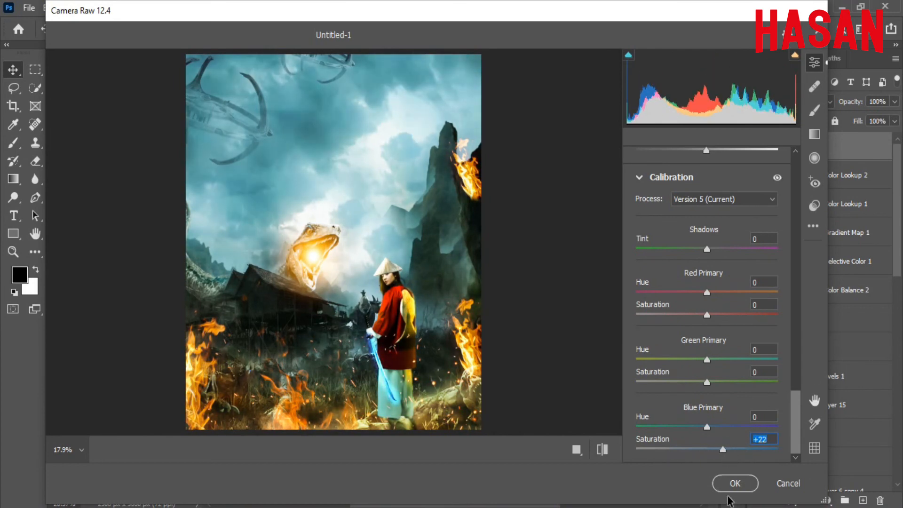
{"action": "left_click", "coordinate": [738, 483]}
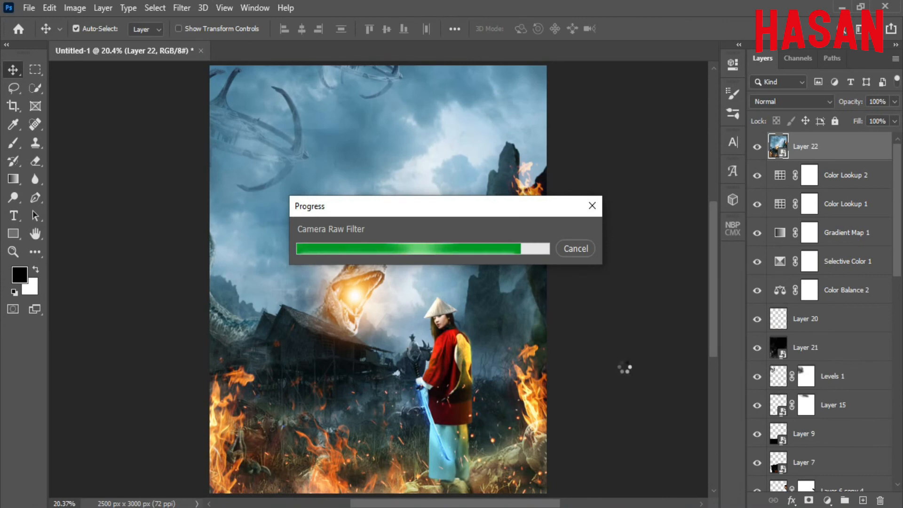
Lower the opacity of Layer 22 to 55% and compare the image with and without it.
{"action": "left_click", "coordinate": [889, 146]}
{"action": "left_click_drag", "start_coordinate": [861, 105], "coordinate": [856, 103]}
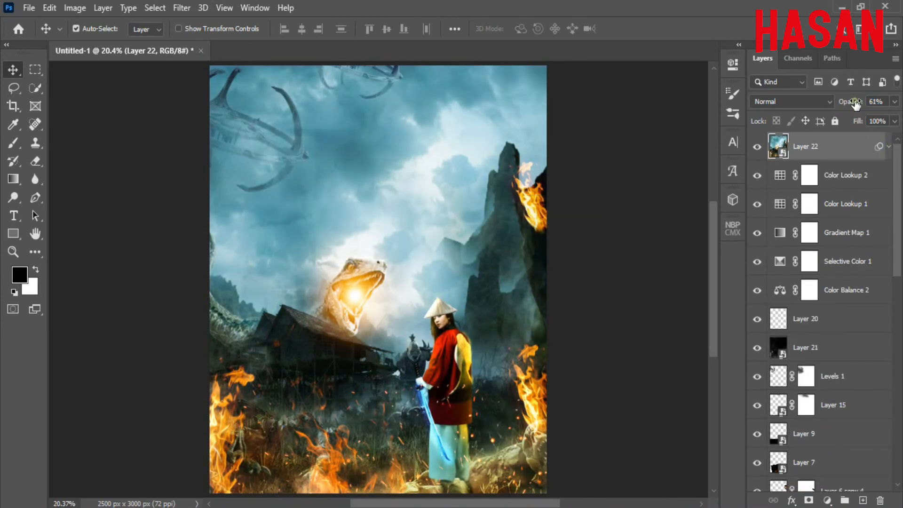
{"action": "left_click", "coordinate": [757, 147]}
{"action": "left_click", "coordinate": [757, 147]}
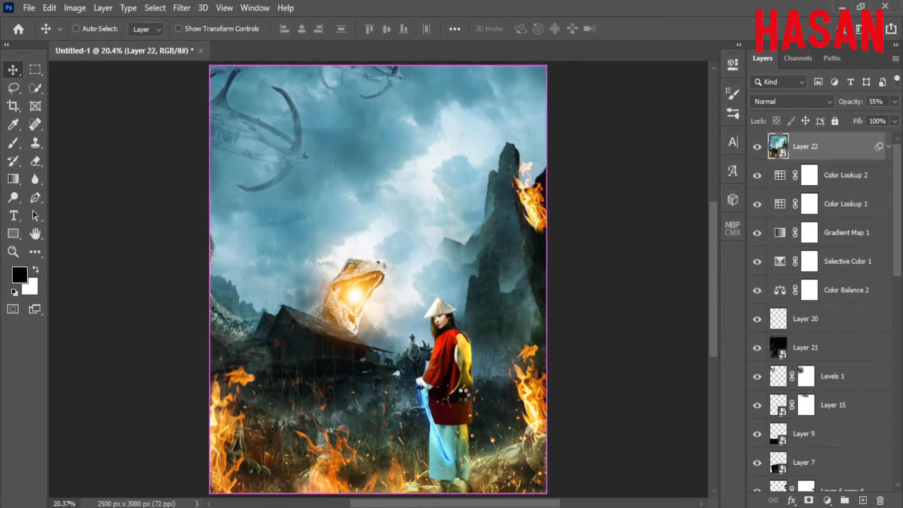
Stamp the visible layers into a new layer, and open Layer 25 in Color Efex Pro 4 with a Brilliance/Warmth filter.
{"action": "key", "text": "ctrl+alt+shift+e"}
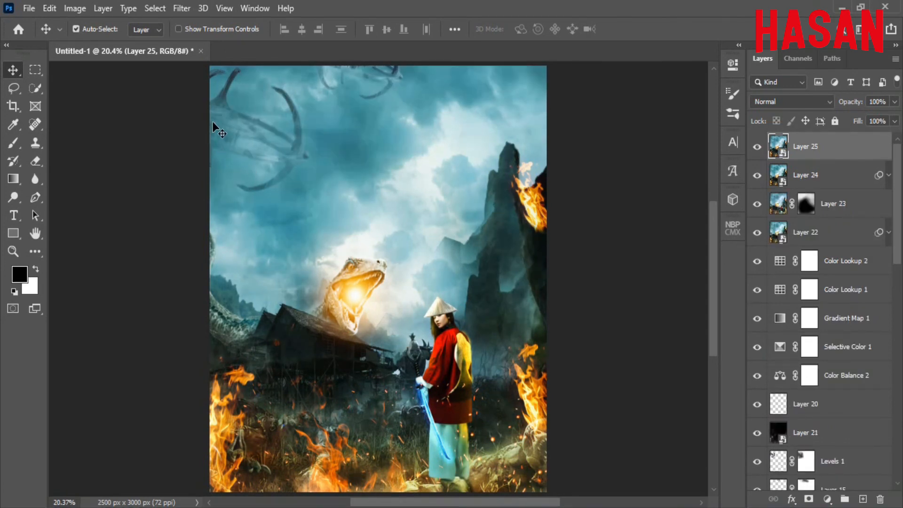
{"action": "left_click", "coordinate": [182, 8]}
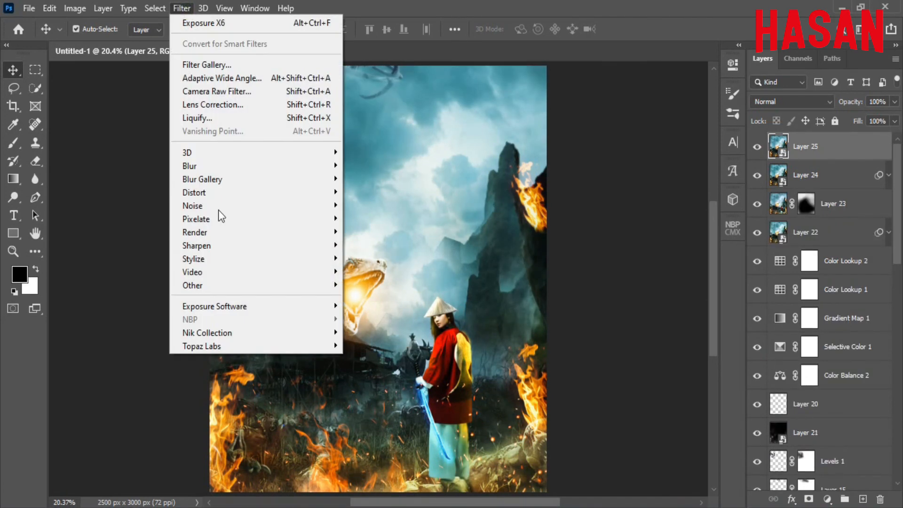
{"action": "mouse_move", "coordinate": [270, 331]}
{"action": "left_click", "coordinate": [378, 347]}
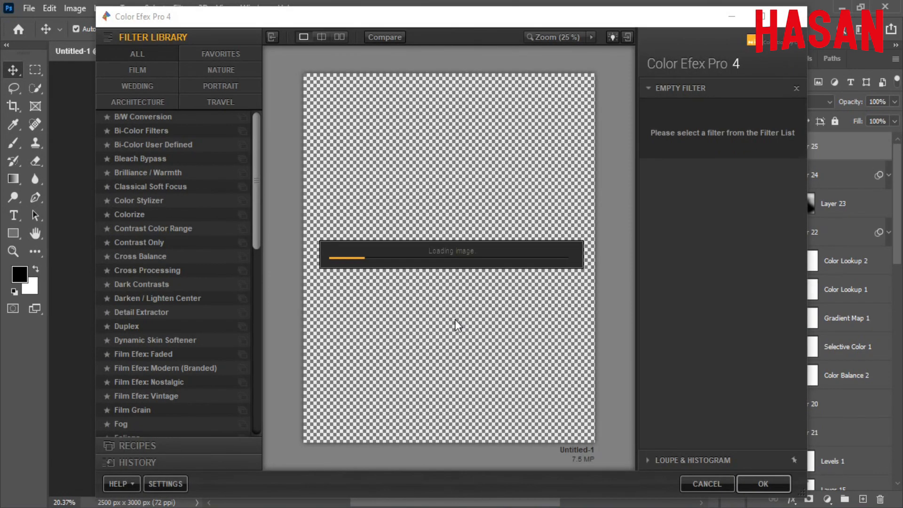
{"action": "left_click", "coordinate": [686, 212]}
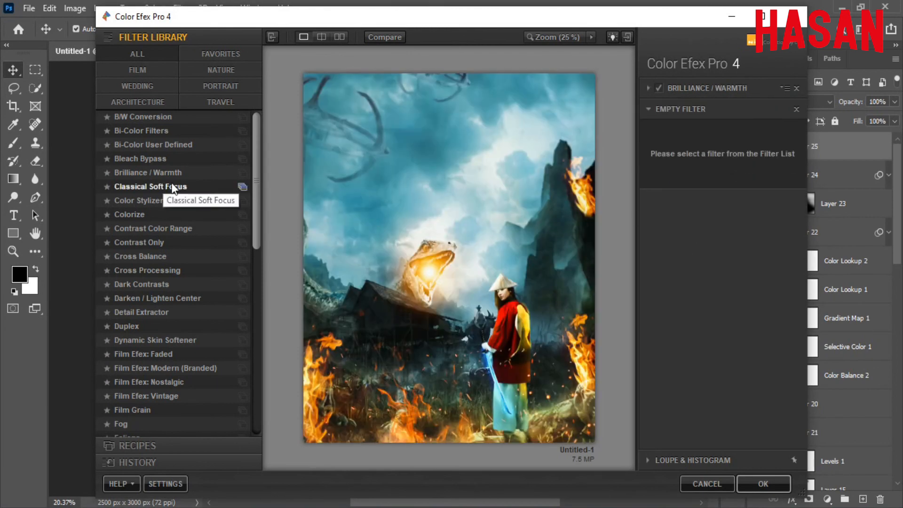
Set the Classical Soft Focus filter to Soft Focus method 2 with 44% strength.
{"action": "left_click", "coordinate": [792, 140]}
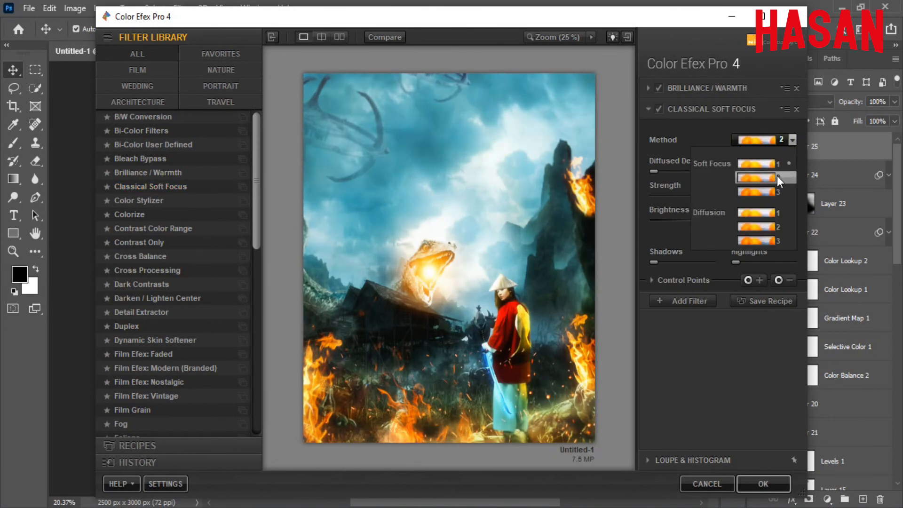
{"action": "left_click", "coordinate": [777, 177]}
{"action": "left_click_drag", "start_coordinate": [722, 196], "coordinate": [714, 196]}
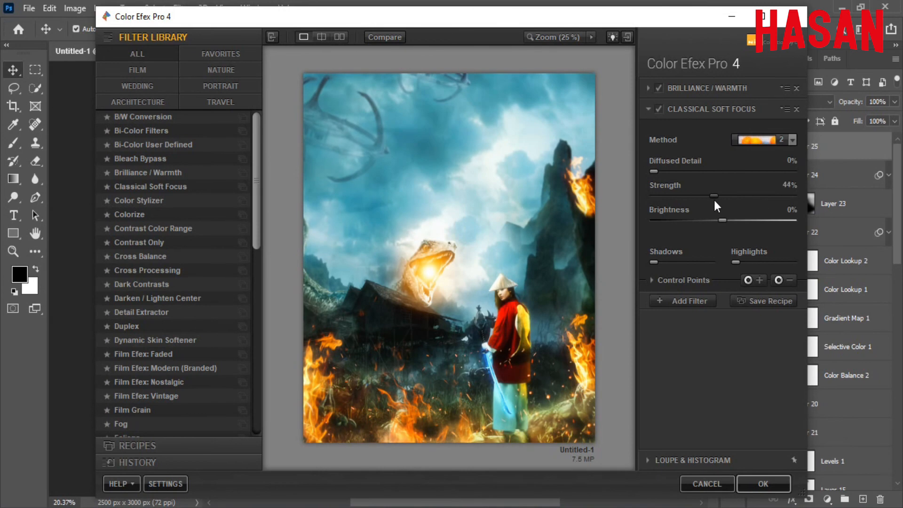
Add a Glamour Glow filter with reduced Glow, and add an empty filter slot below it.
{"action": "left_click", "coordinate": [694, 302]}
{"action": "scroll", "coordinate": [155, 289], "scroll_direction": "down", "scroll_amount": 2}
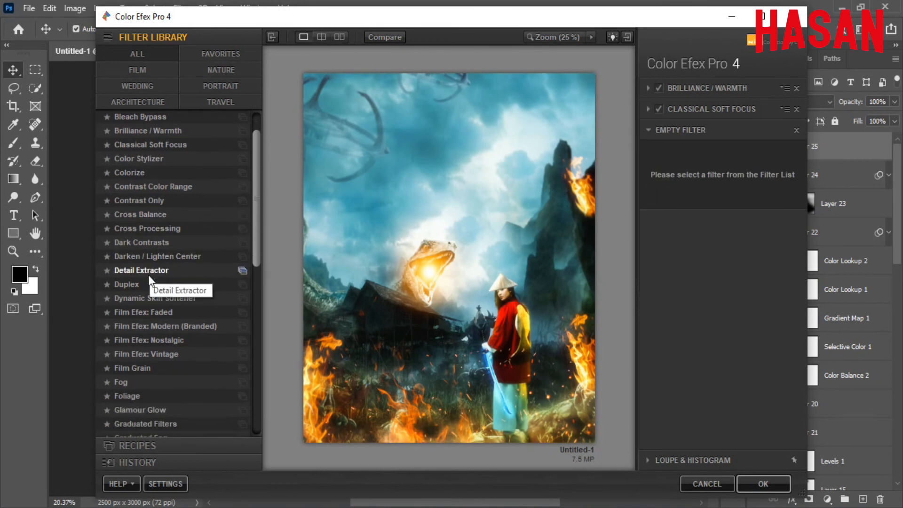
{"action": "left_click", "coordinate": [153, 368]}
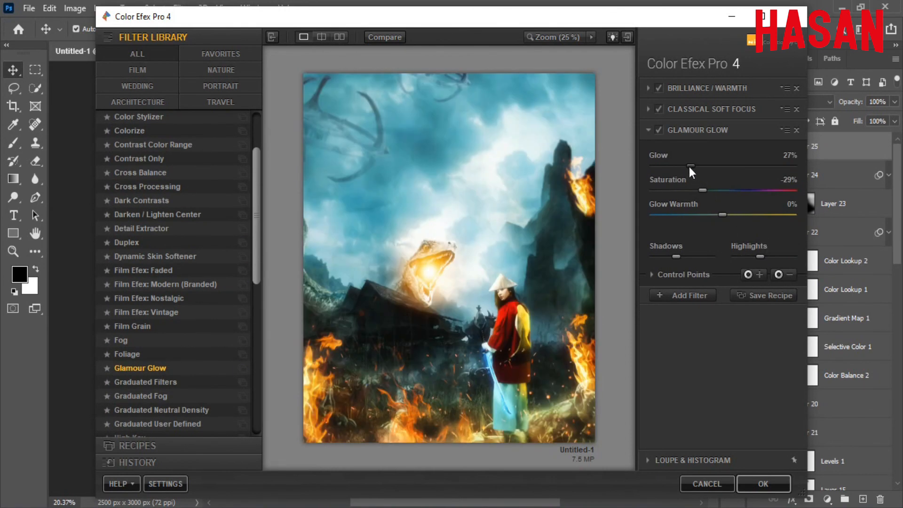
{"action": "left_click_drag", "start_coordinate": [671, 166], "coordinate": [673, 166]}
{"action": "left_click", "coordinate": [707, 295]}
{"action": "scroll", "coordinate": [236, 159], "scroll_direction": "up", "scroll_amount": 2}
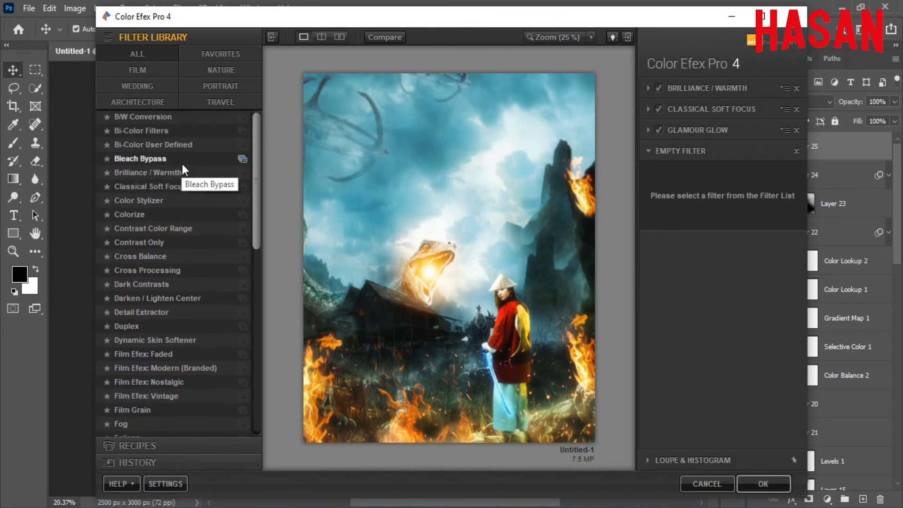
{"action": "left_click", "coordinate": [161, 187]}
{"action": "left_click", "coordinate": [792, 182]}
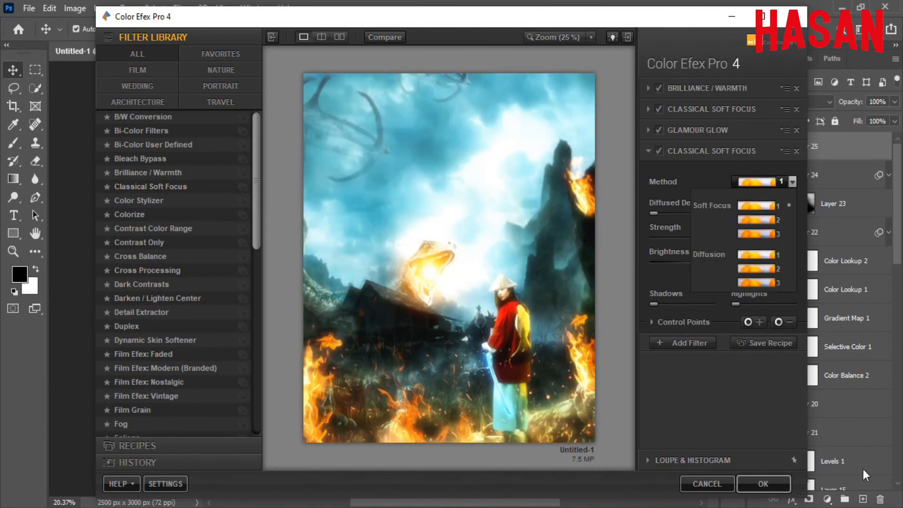
Use Cross Processing with method T01 at 44% strength as the fourth filter, and apply the Color Efex stack to Layer 25.
{"action": "left_click", "coordinate": [146, 270]}
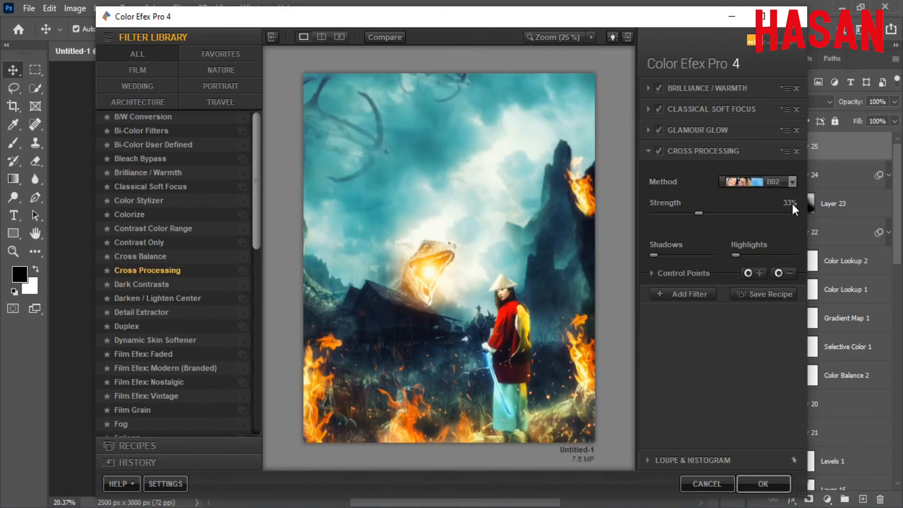
{"action": "left_click", "coordinate": [792, 182]}
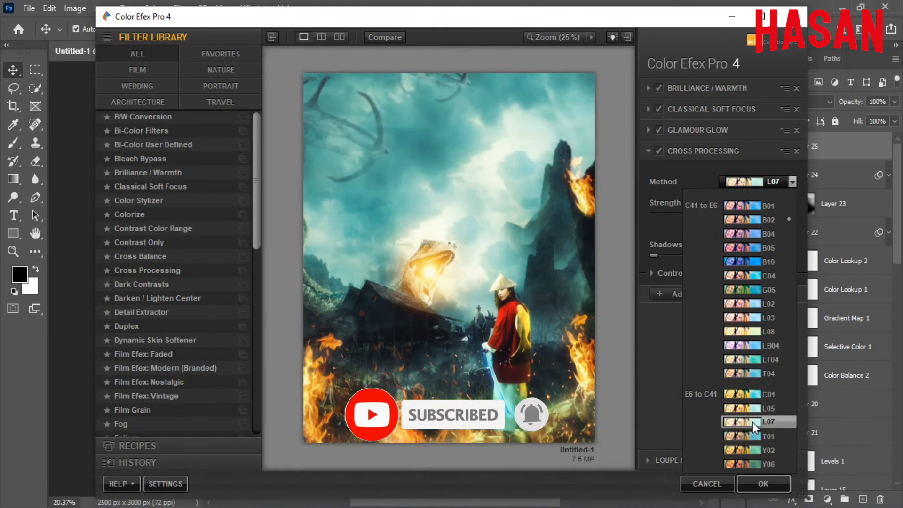
{"action": "left_click", "coordinate": [751, 431]}
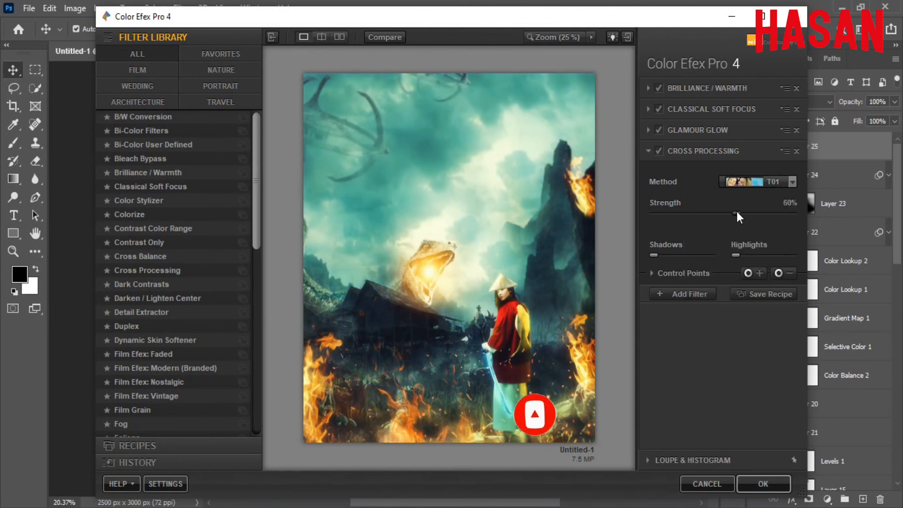
{"action": "left_click_drag", "start_coordinate": [736, 212], "coordinate": [716, 214]}
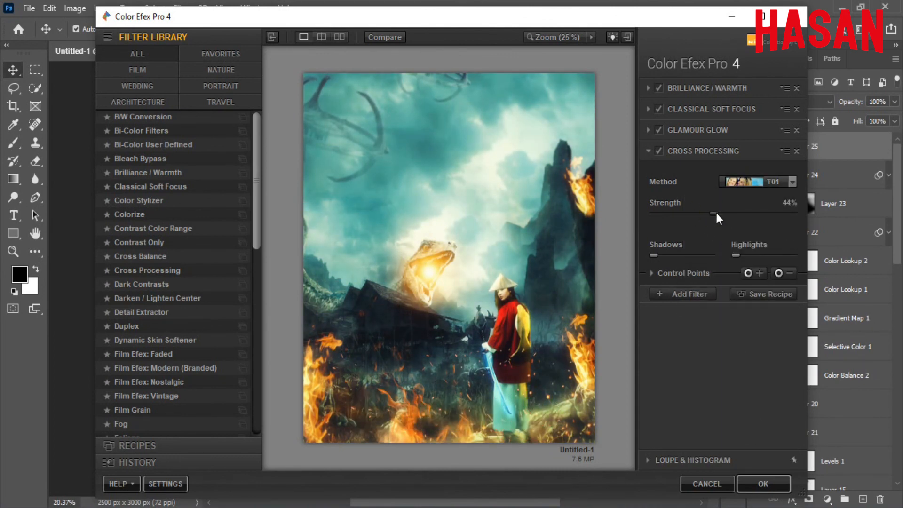
{"action": "left_click", "coordinate": [687, 293]}
{"action": "left_click", "coordinate": [762, 483]}
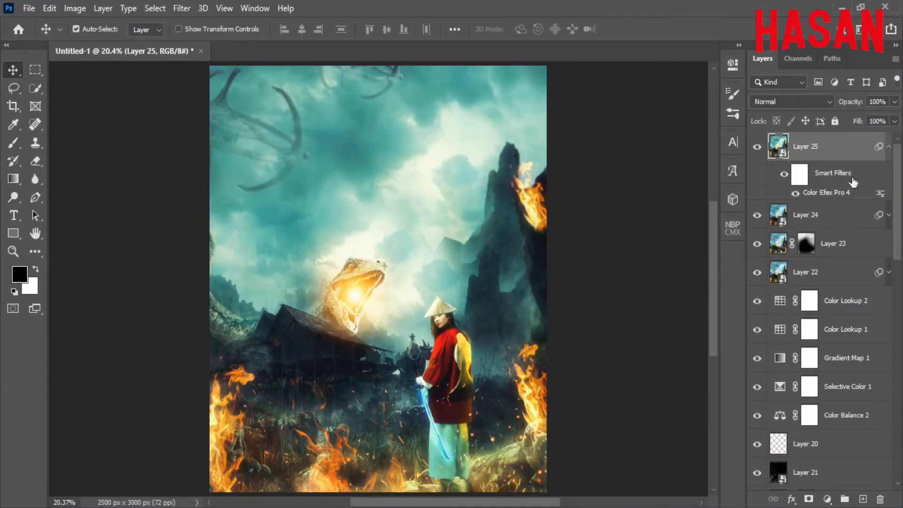
Collapse Layer 25's smart filters, lower its opacity to 60% and compare the image with and without it.
{"action": "left_click", "coordinate": [889, 147]}
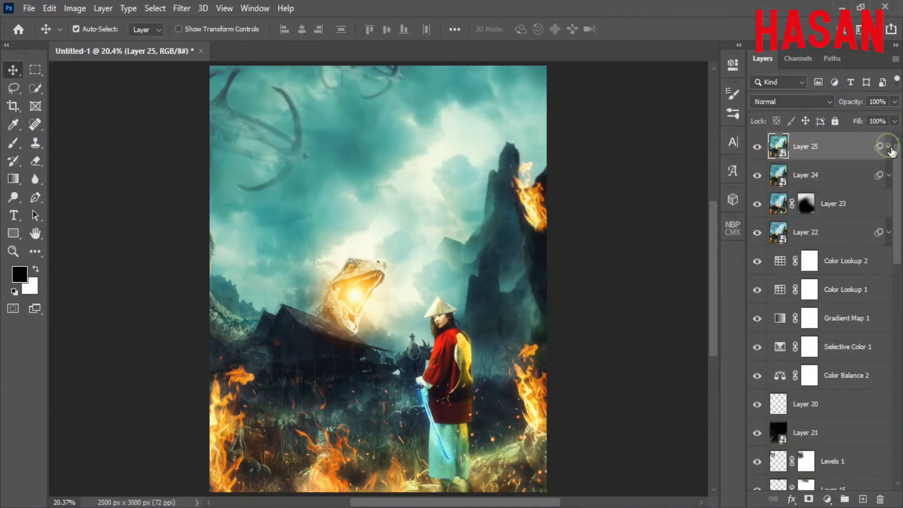
{"action": "mouse_move", "coordinate": [853, 103]}
{"action": "left_mouse_down"}
{"action": "mouse_move", "coordinate": [834, 102]}
{"action": "mouse_move", "coordinate": [846, 104]}
{"action": "left_mouse_up"}
{"action": "left_click", "coordinate": [756, 146]}
{"action": "left_click", "coordinate": [755, 149]}
{"action": "left_click", "coordinate": [755, 148]}
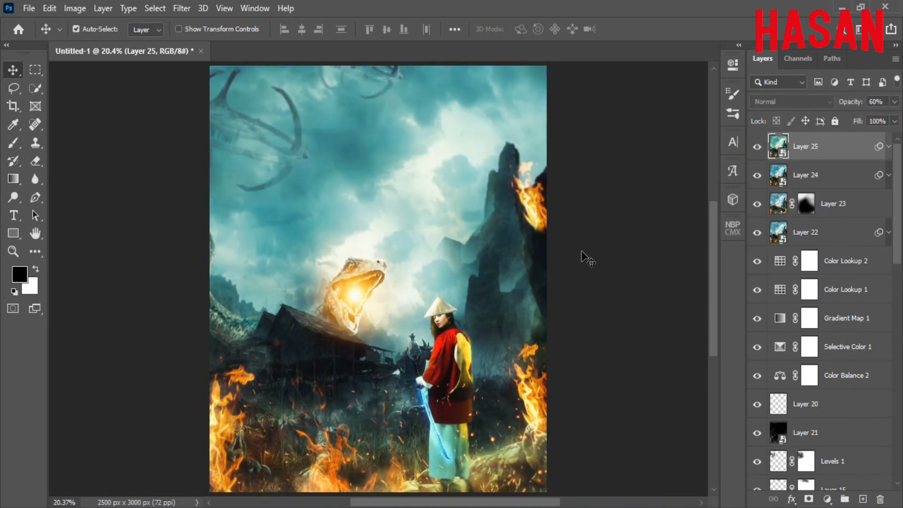
{"action": "key", "text": "ctrl+minus"}
{"action": "key", "text": "ctrl+0"}
{"action": "key", "text": "ctrl+minus"}
{"action": "key", "text": "ctrl+0"}
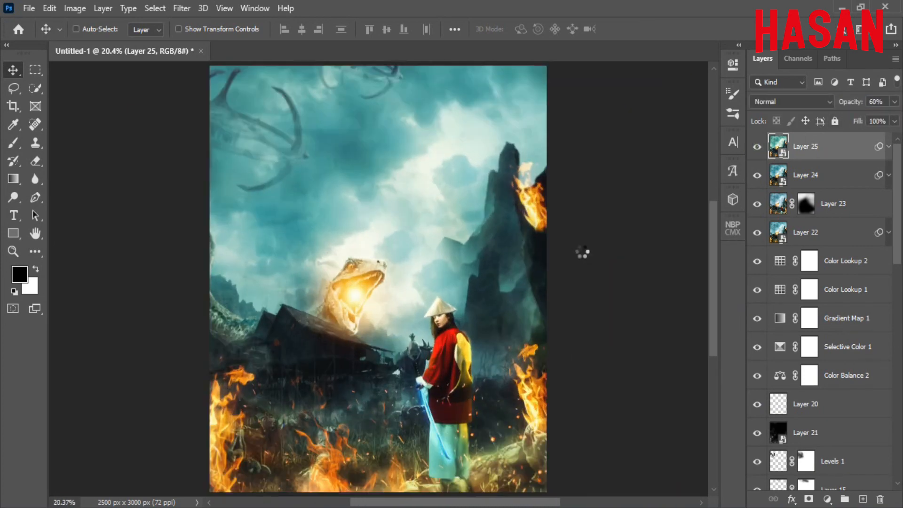